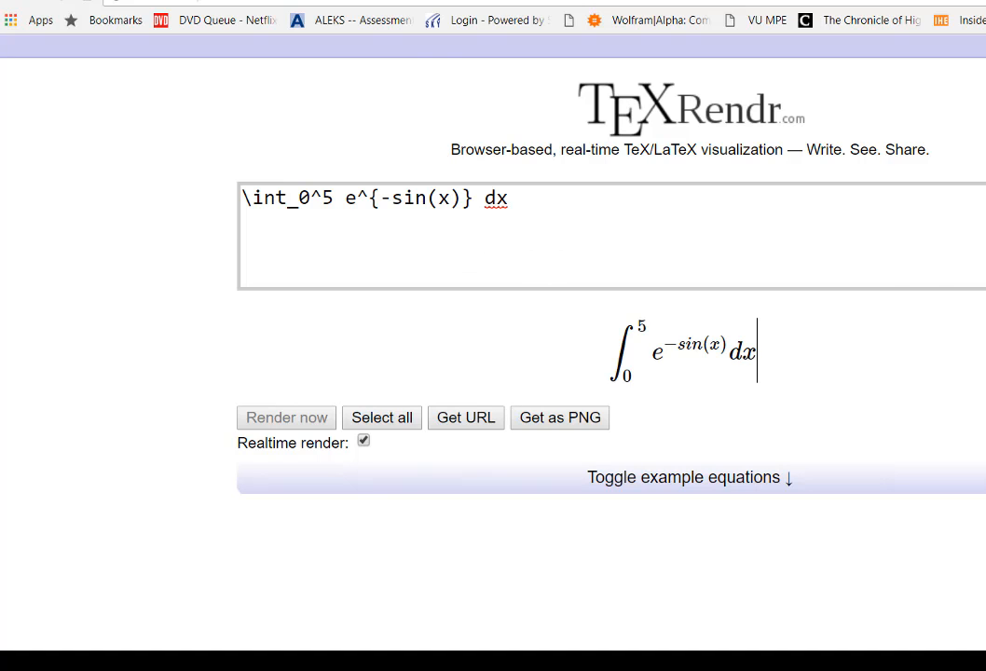
- Replace the integral expression in the equation editor with the Riemann sum \sum_{i=0}^n f(x_n) \Delta x
left_click(400, 1)
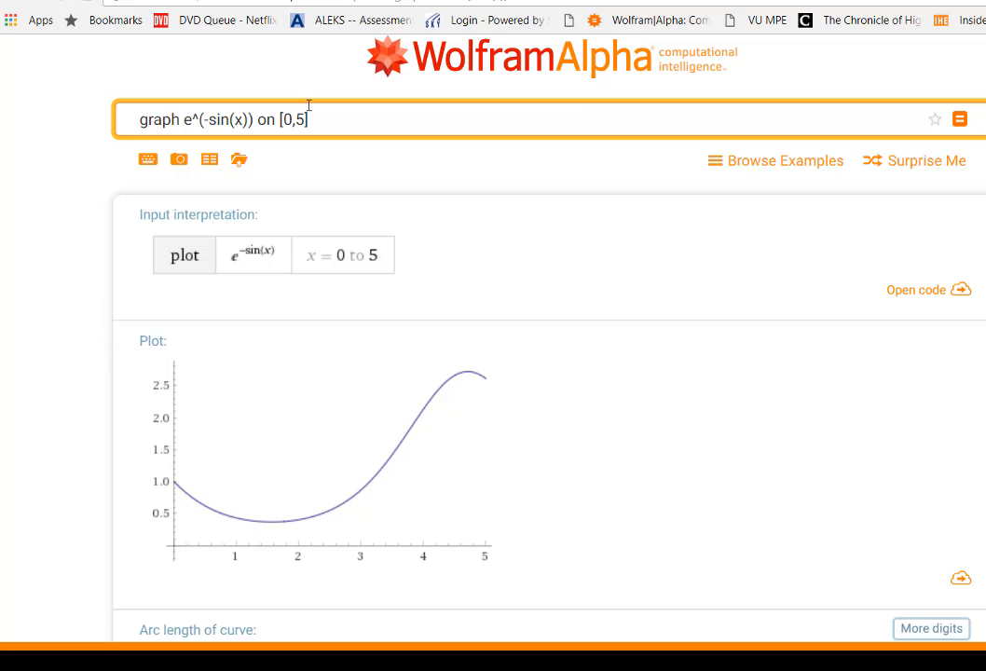
left_click(242, 0)
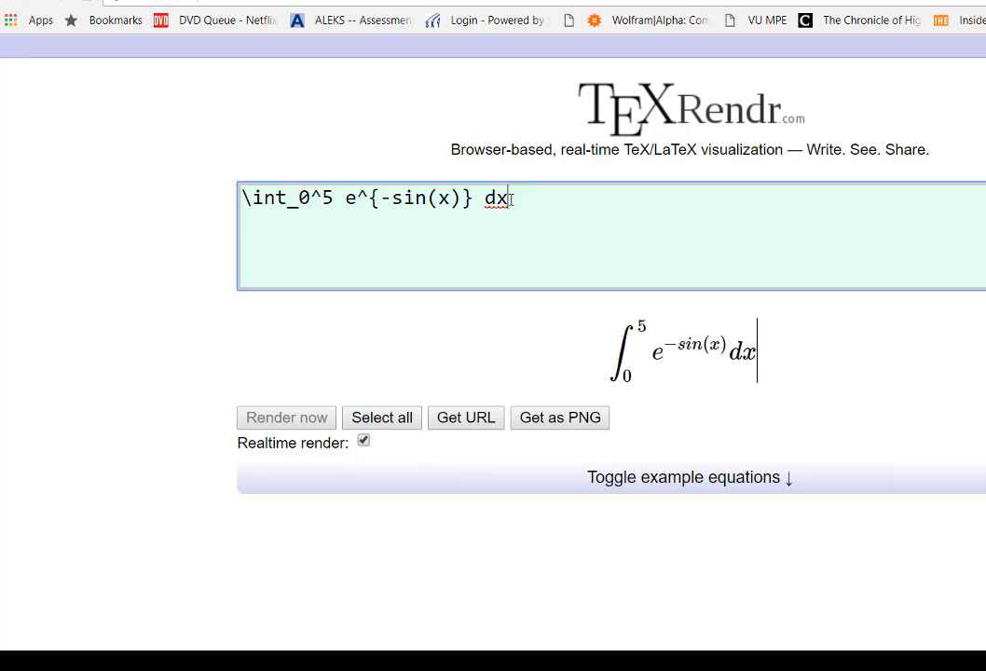
left_click_drag(515, 198, 257, 185)
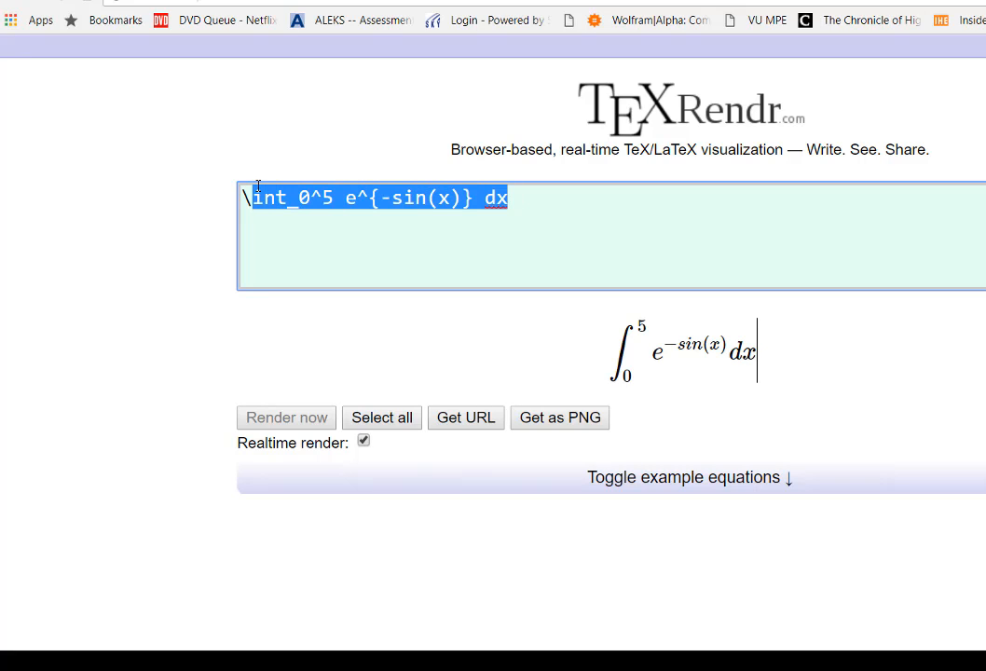
type("sum")
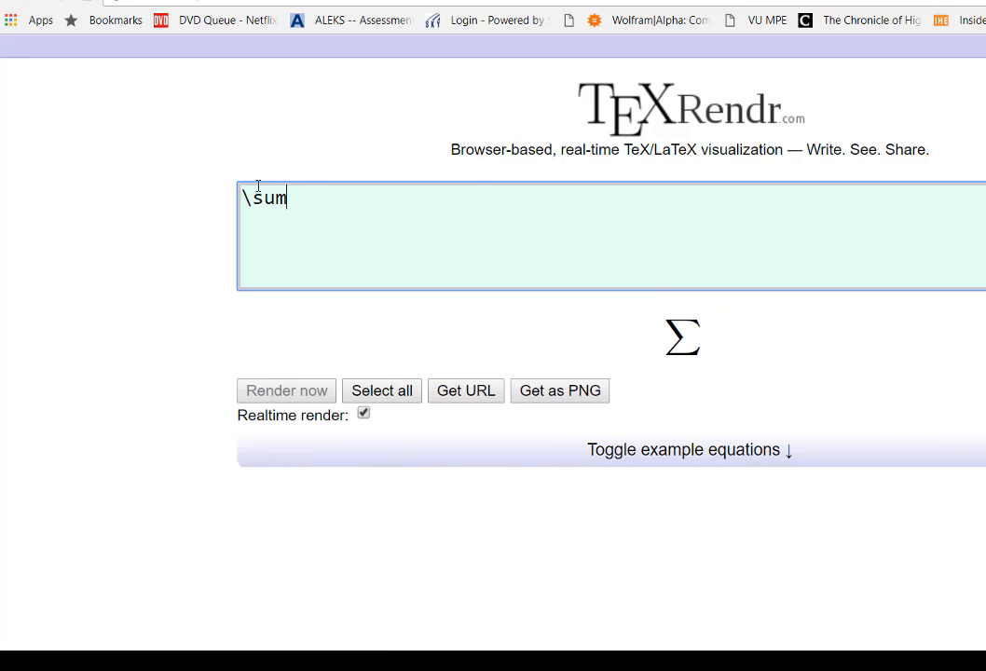
type("_{i=0}^n f(x_n) \\Delta x")
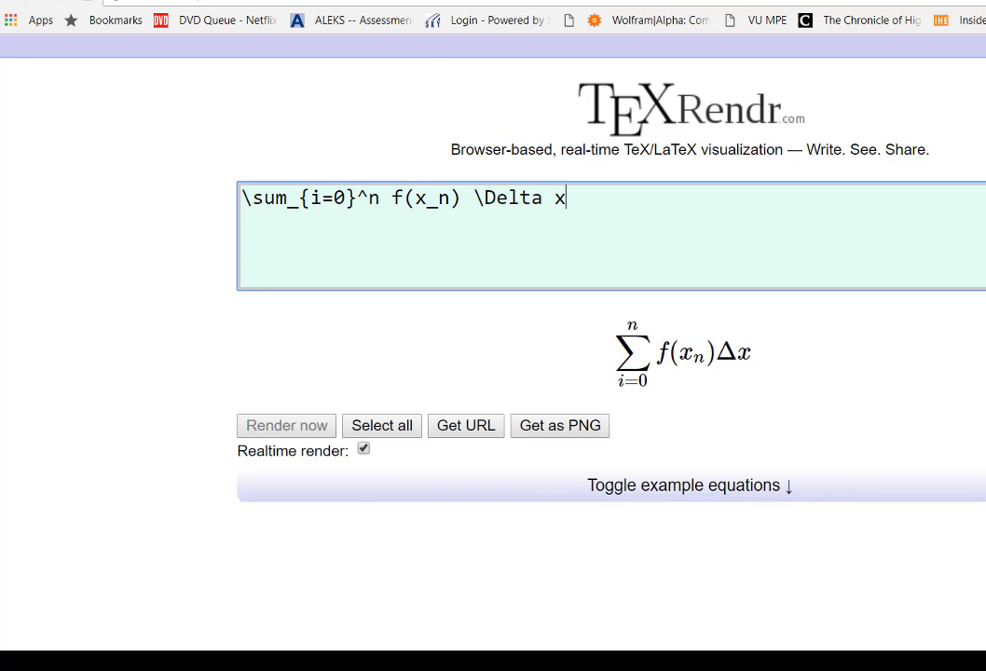
- Examine the WolframAlpha plot of e^(-sin(x)) on [0,5] alongside the summation formula in TeXRendr
left_click(382, 2)
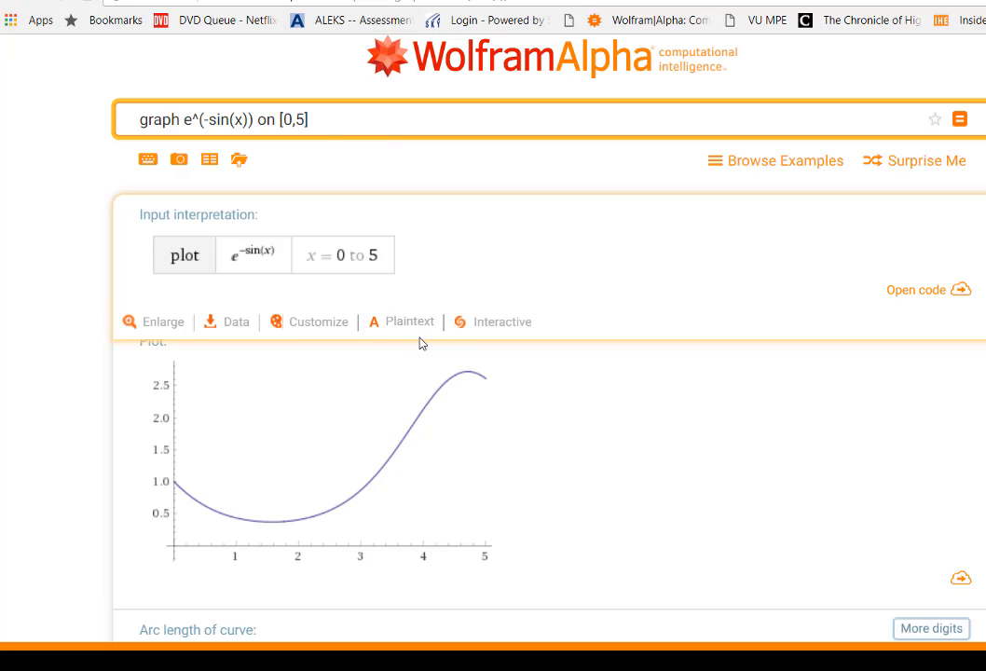
left_click(151, 2)
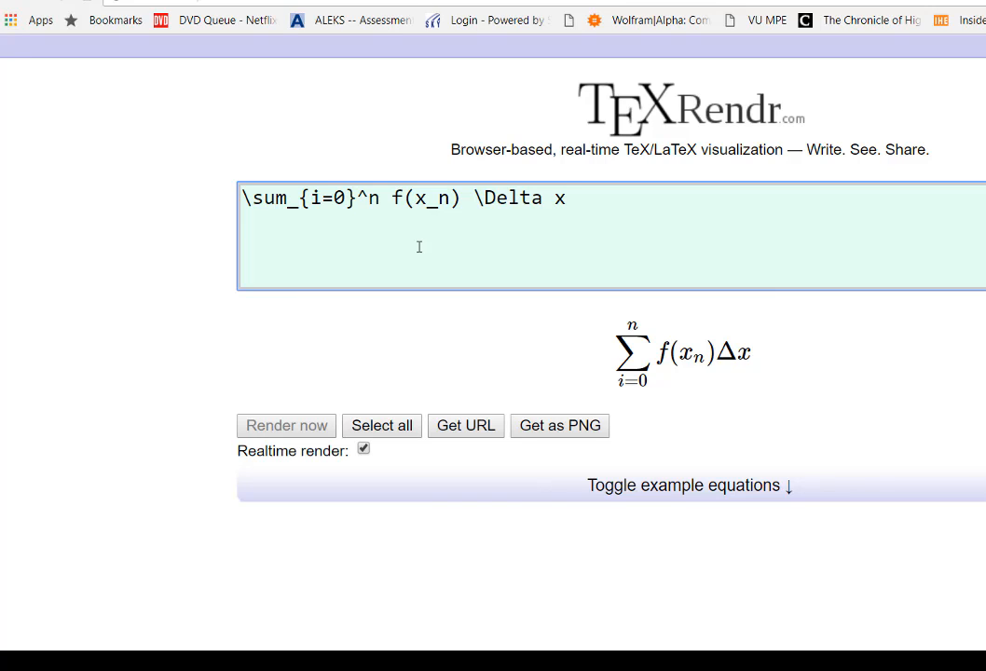
key("ctrl+Tab")
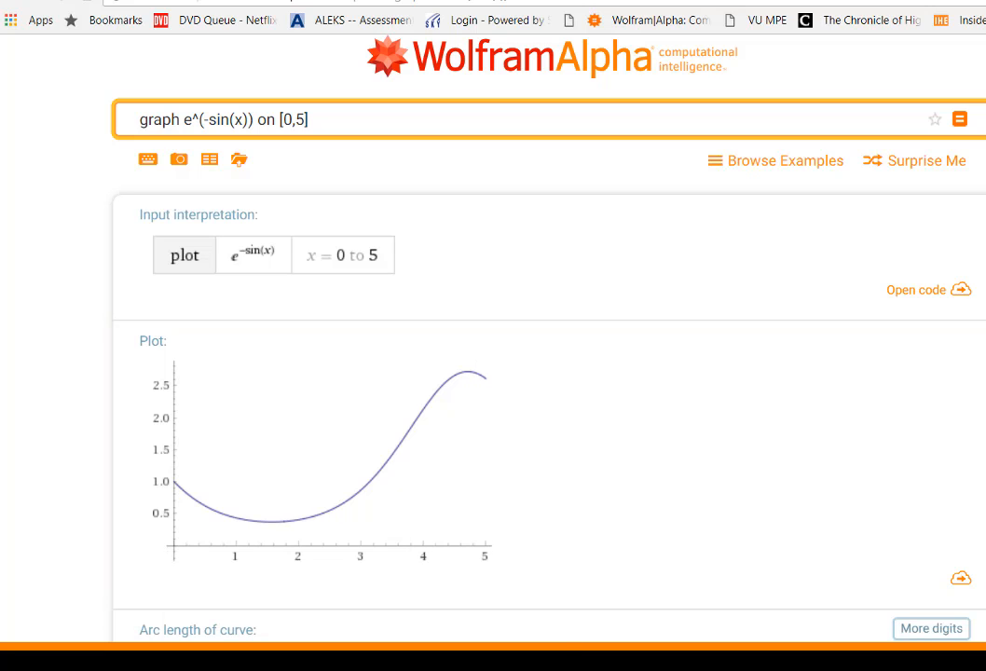
key("alt+Tab")
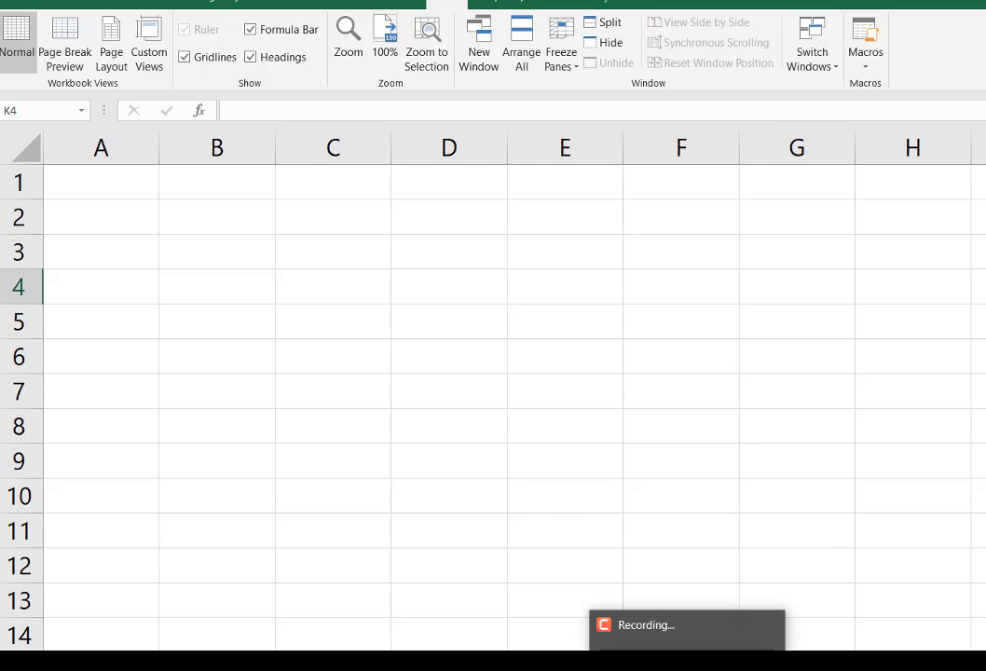
left_click(548, 664)
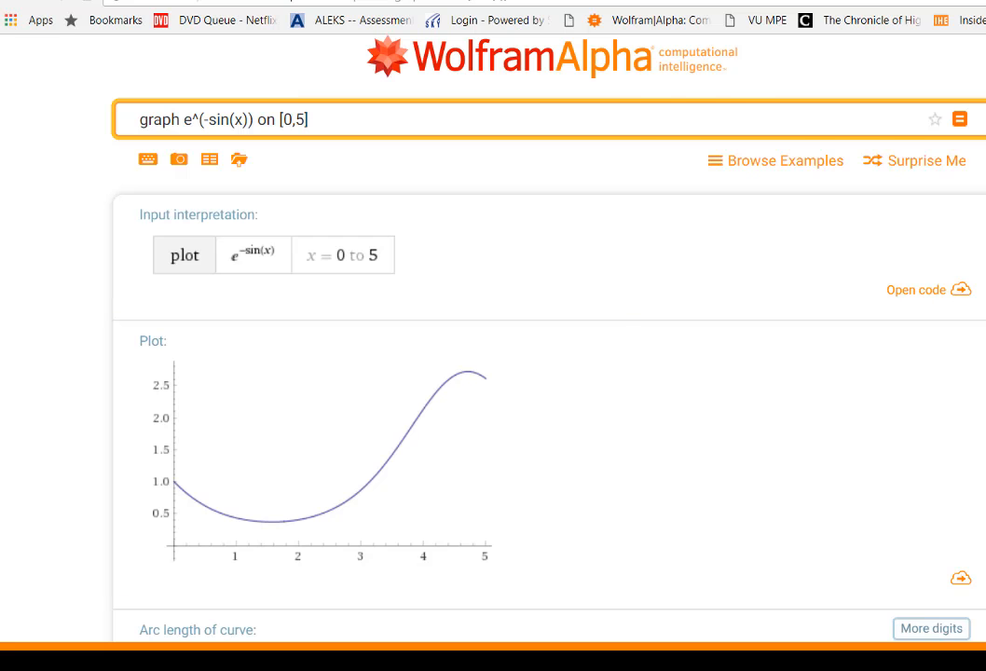
left_click(201, 1)
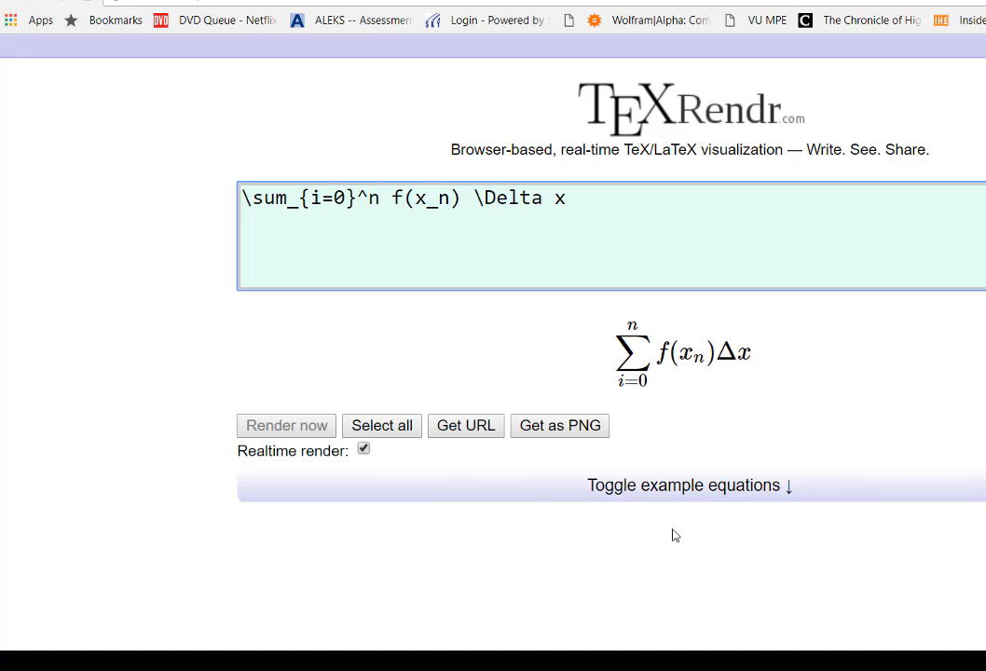
- Switch to the blank Excel workbook and enter the labels a, b and n in cells A2 to A4
left_click(552, 663)
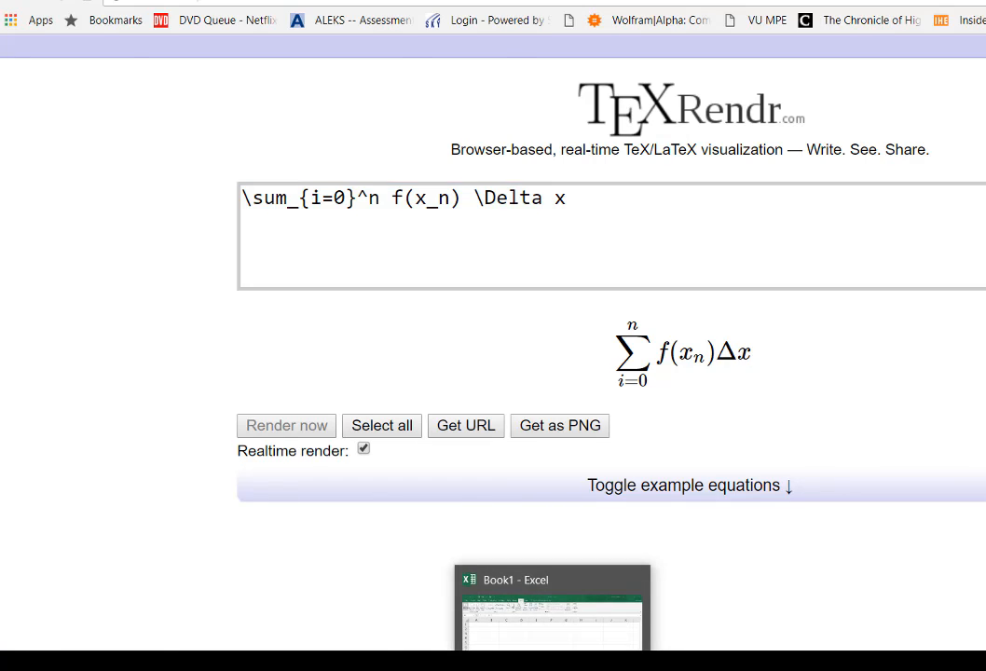
left_click_drag(130, 216, 129, 287)
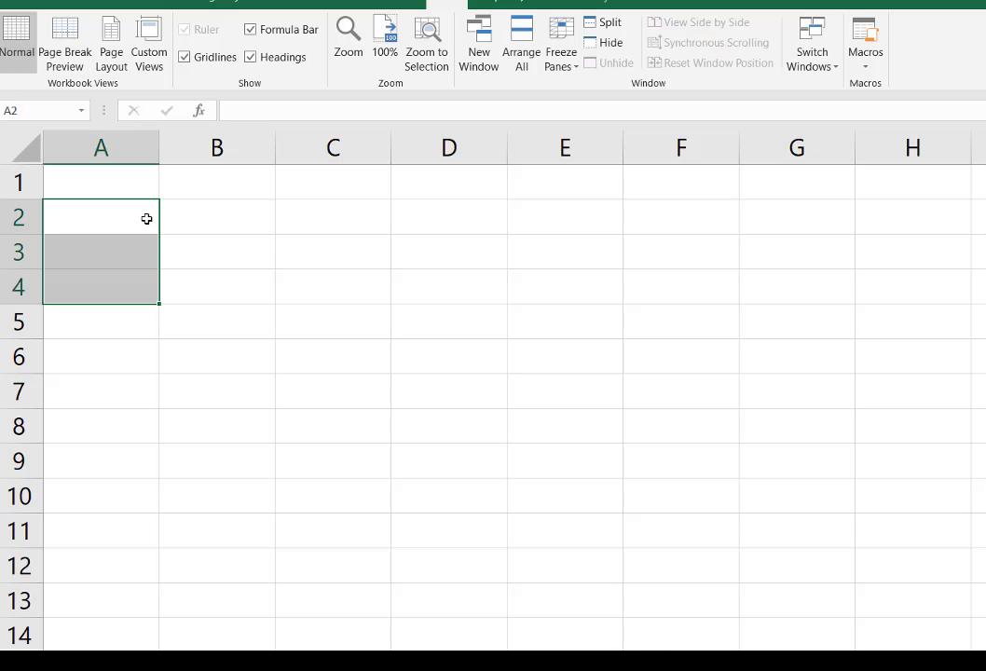
left_click(276, 221)
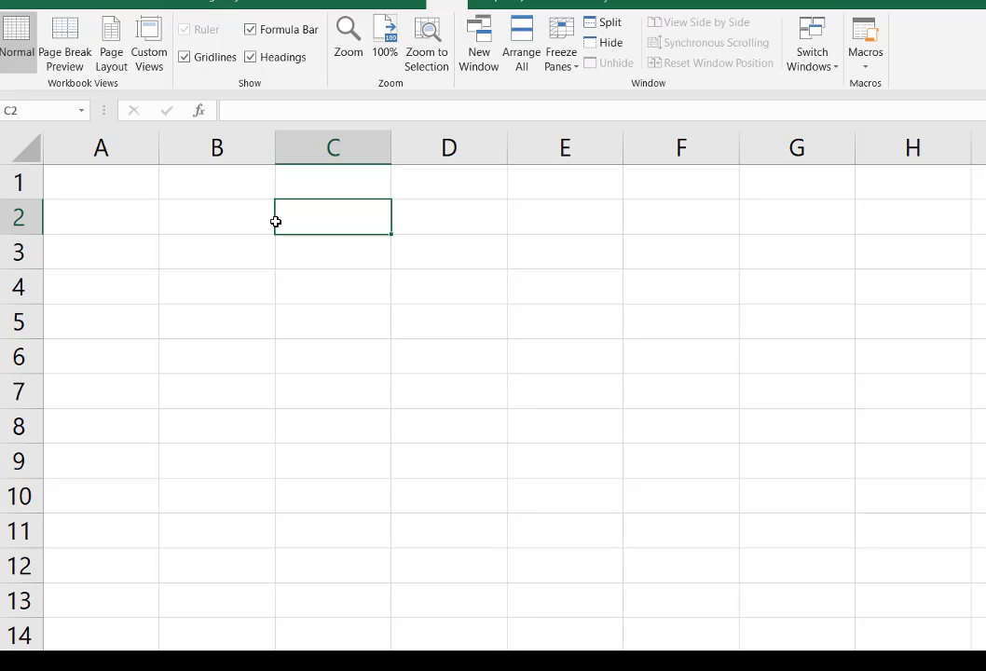
left_click(130, 214)
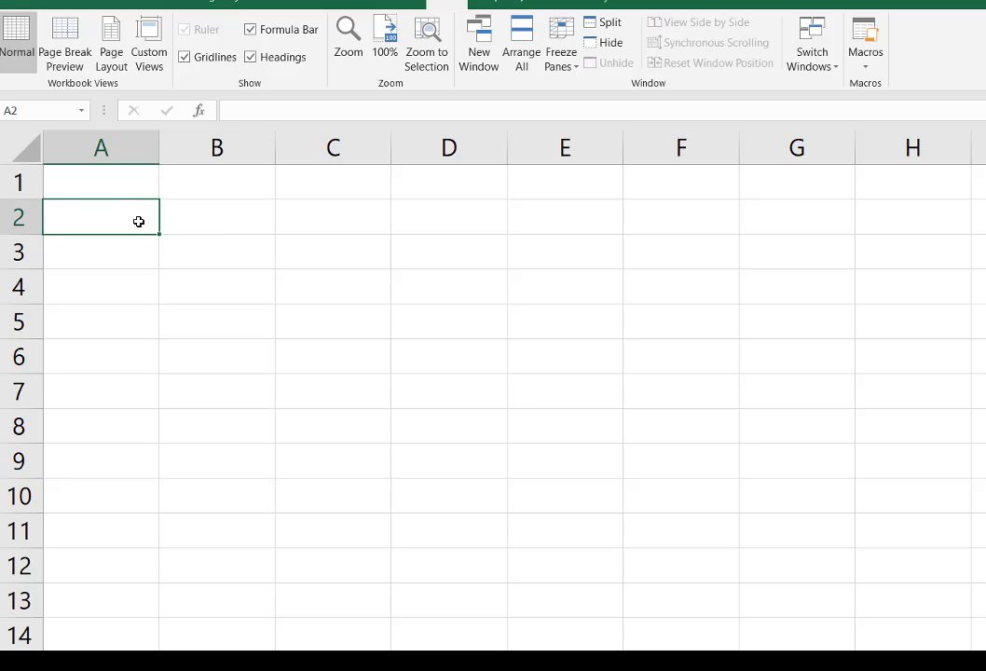
type("a")
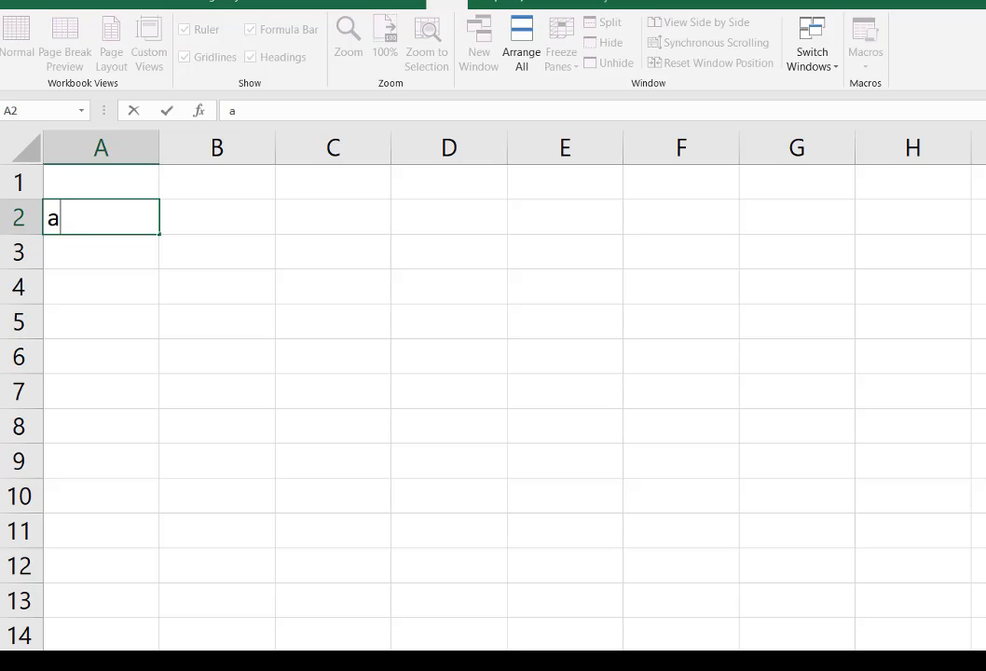
key("Return")
type("b")
key("Return")
type("n")
key("Return")
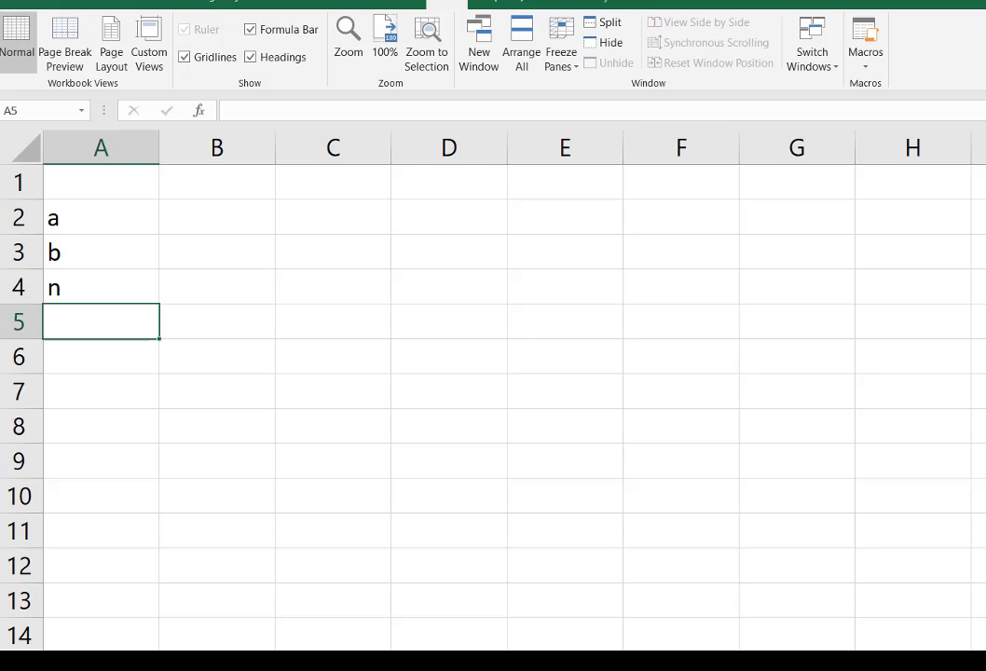
- Center the contents of columns A through F horizontally
key("Up")
key("Up")
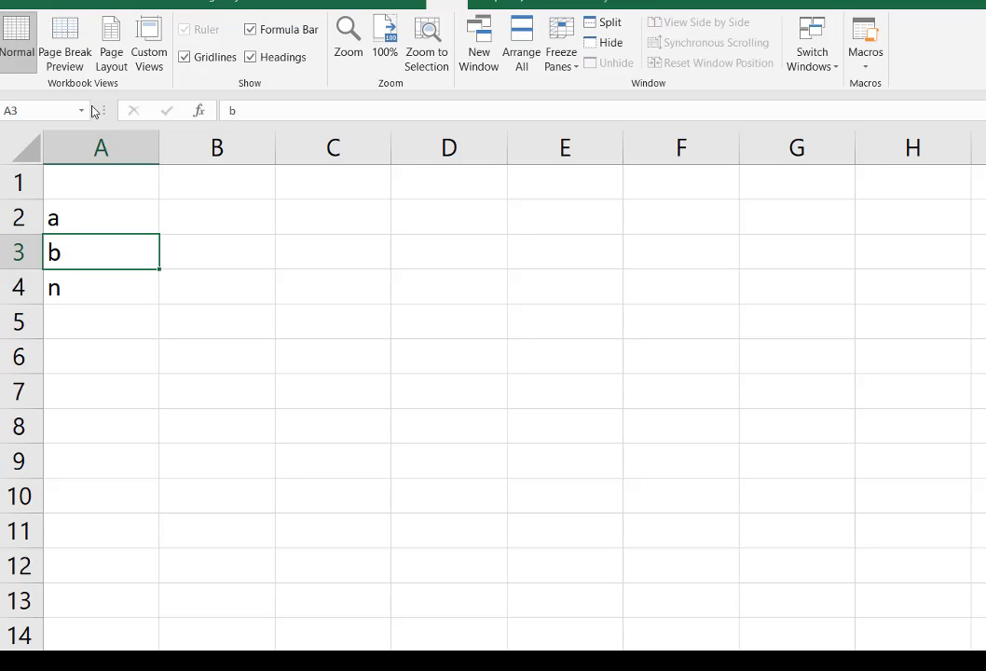
left_click_drag(102, 154, 643, 149)
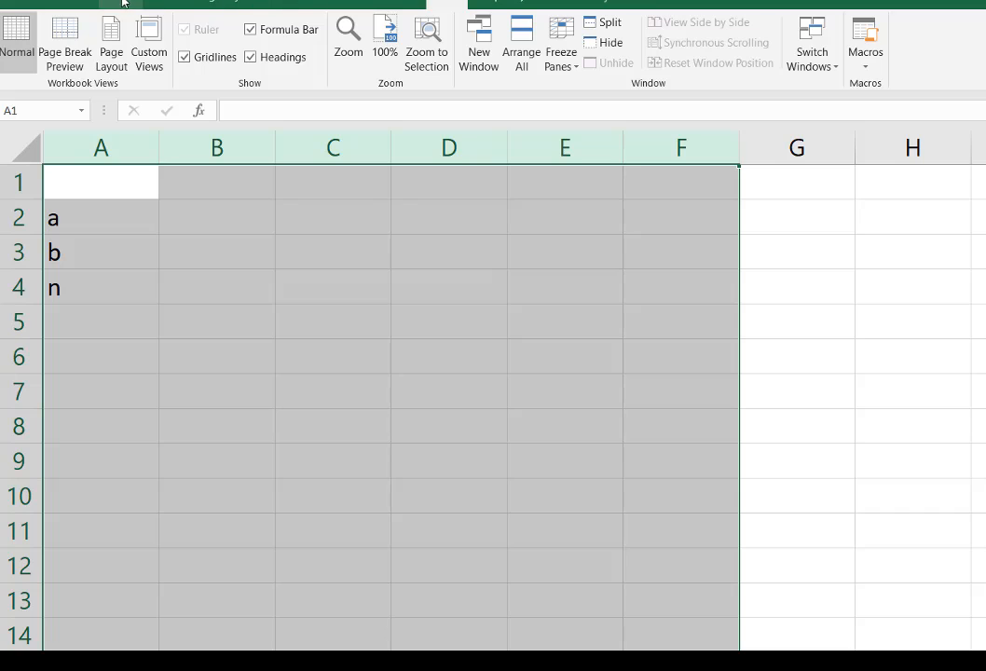
left_click(75, 4)
left_click(332, 56)
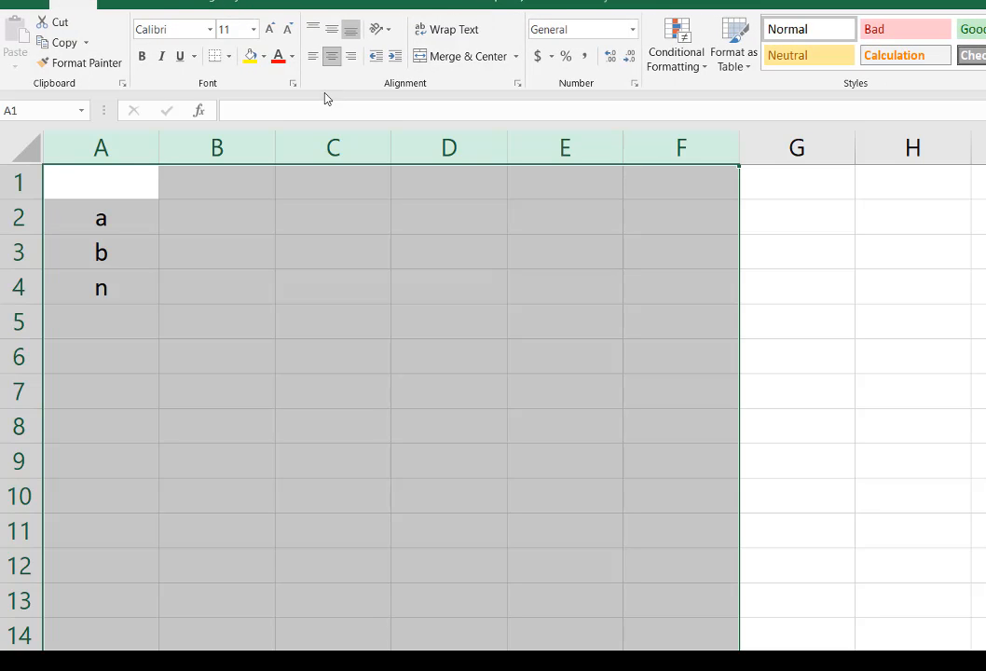
- Enter 0 for a, 5 for b and 5 for n in cells B2 to B4
left_click(240, 218)
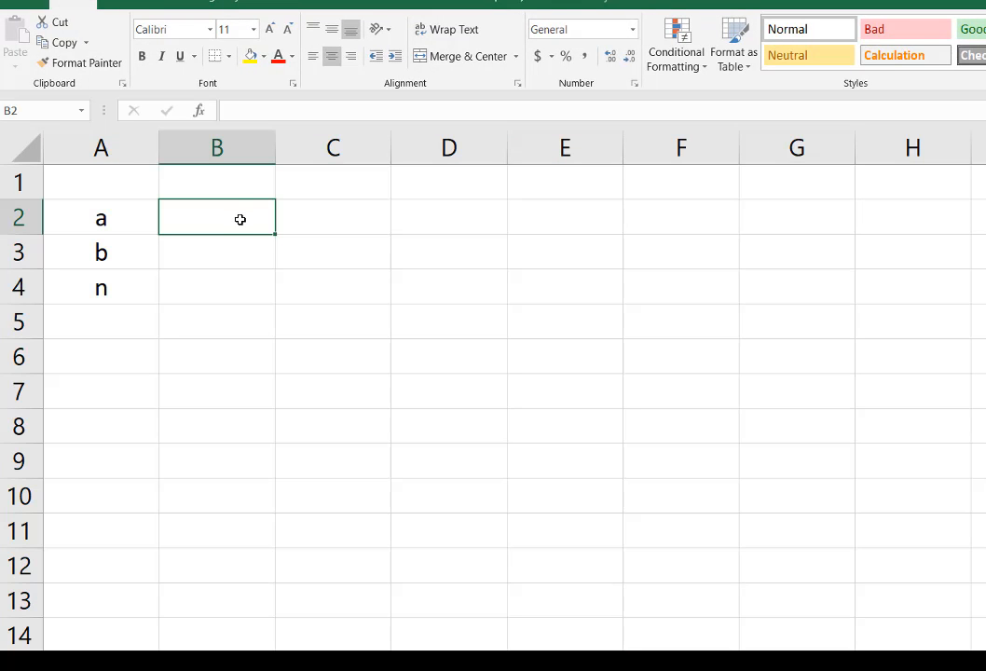
type("0")
key("Return")
key("F2")
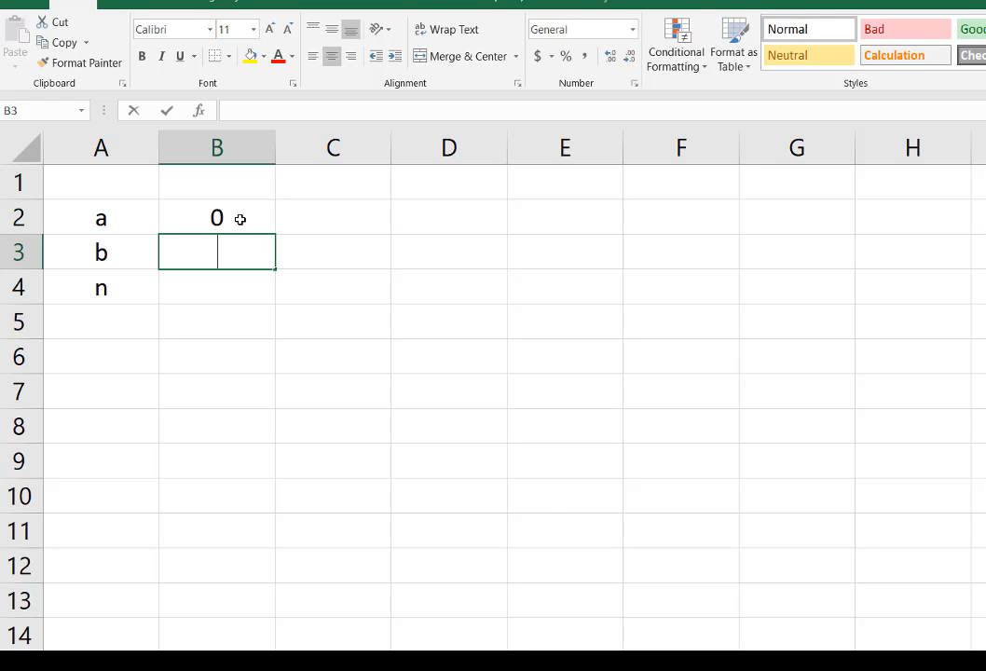
type("5")
key("Return")
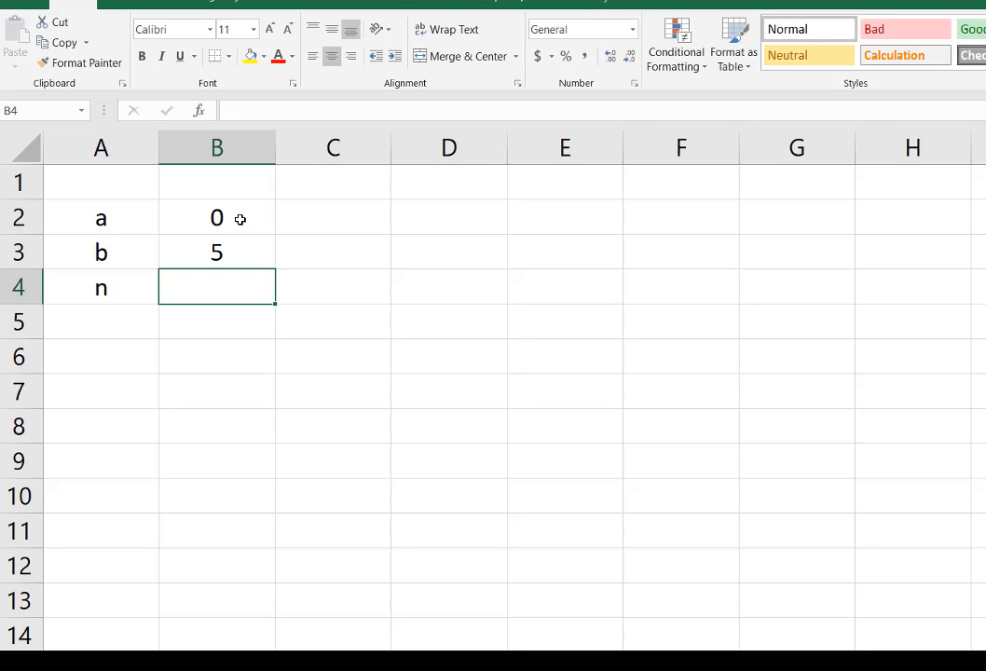
type("5")
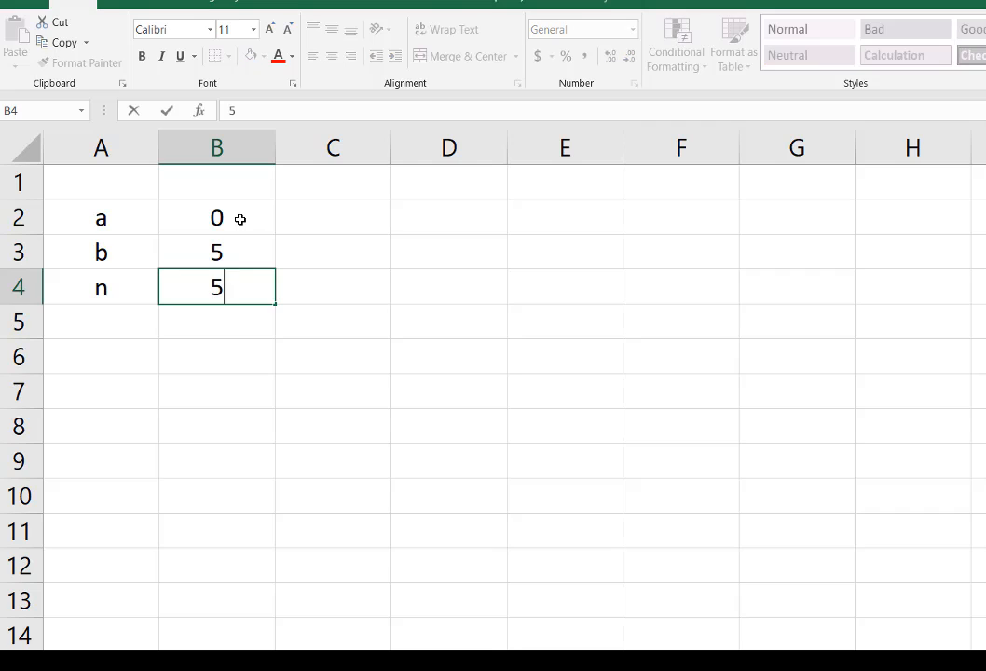
key("Return")
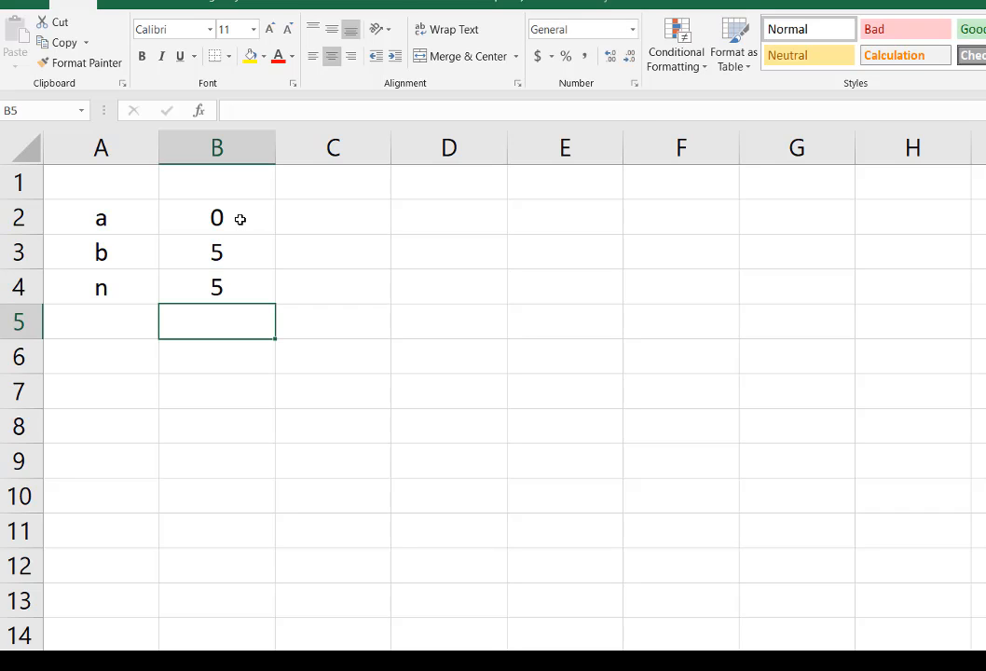
- Add a Delta-x row, with the label Delta-x in A5 and the formula =(B3-B2)/B4 in B5
key("Left")
type("Delta-x")
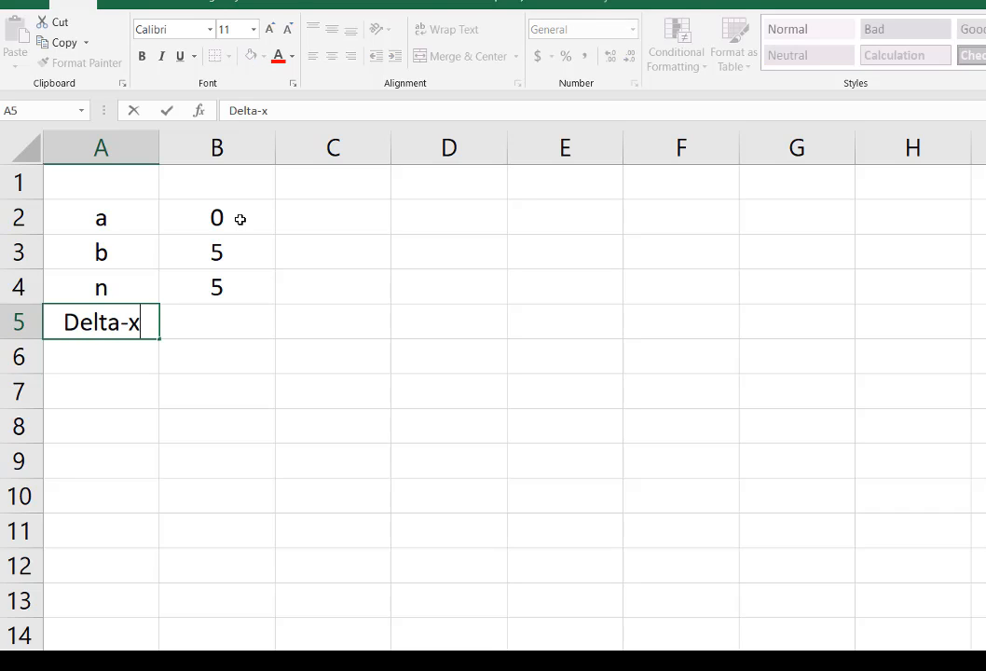
key("Tab")
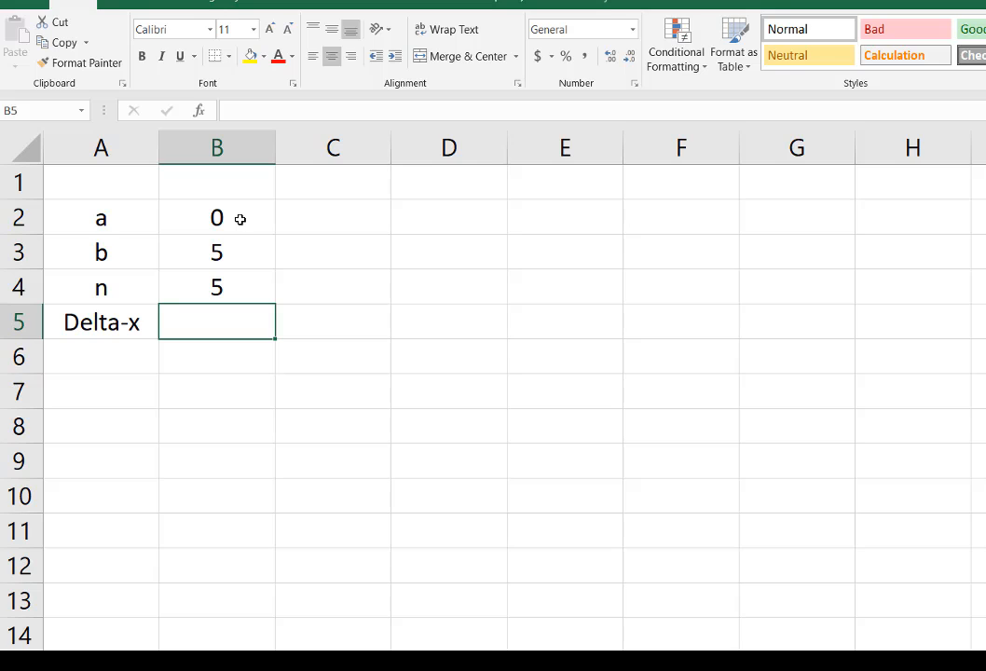
type("=")
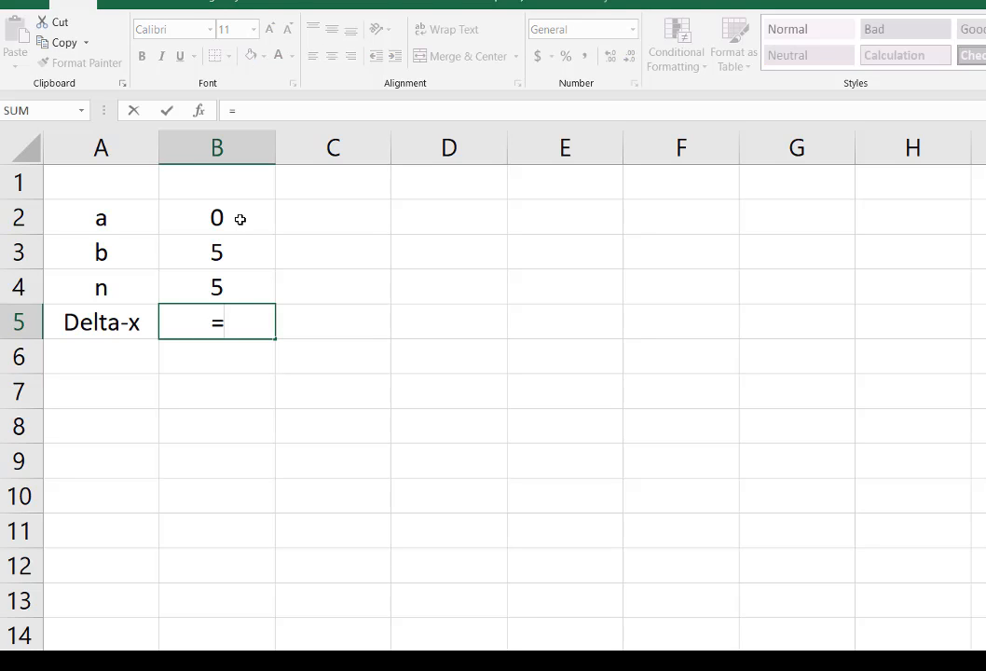
type("(")
left_click(228, 253)
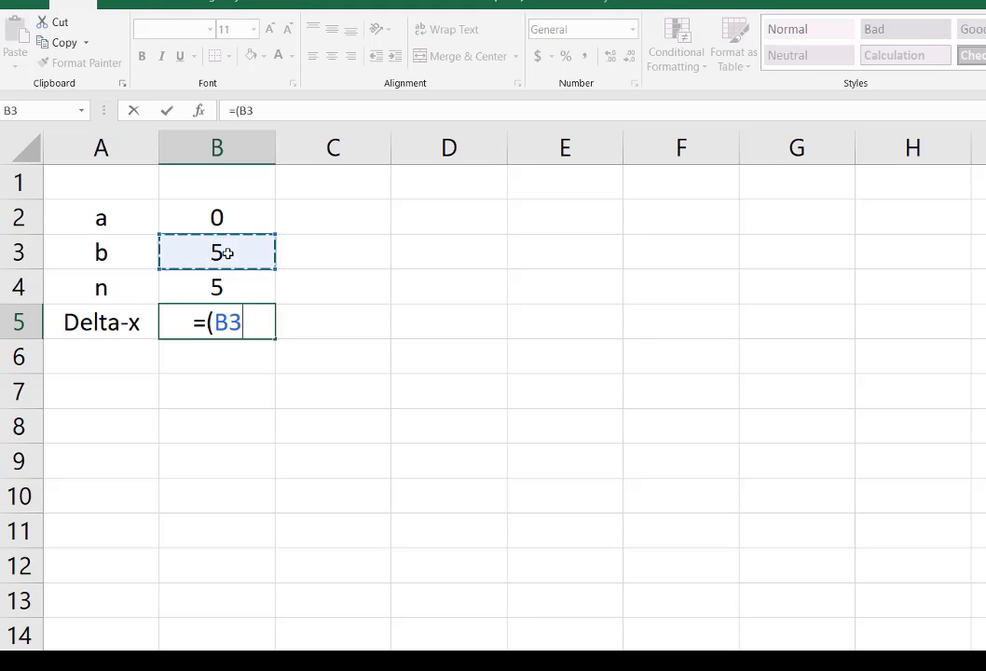
type("-")
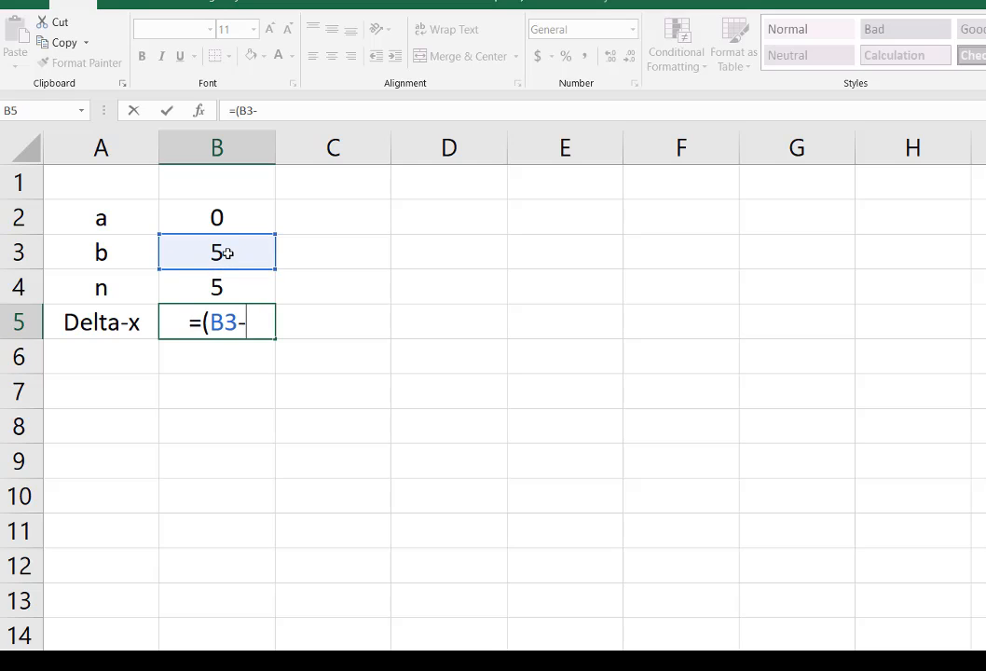
left_click(226, 223)
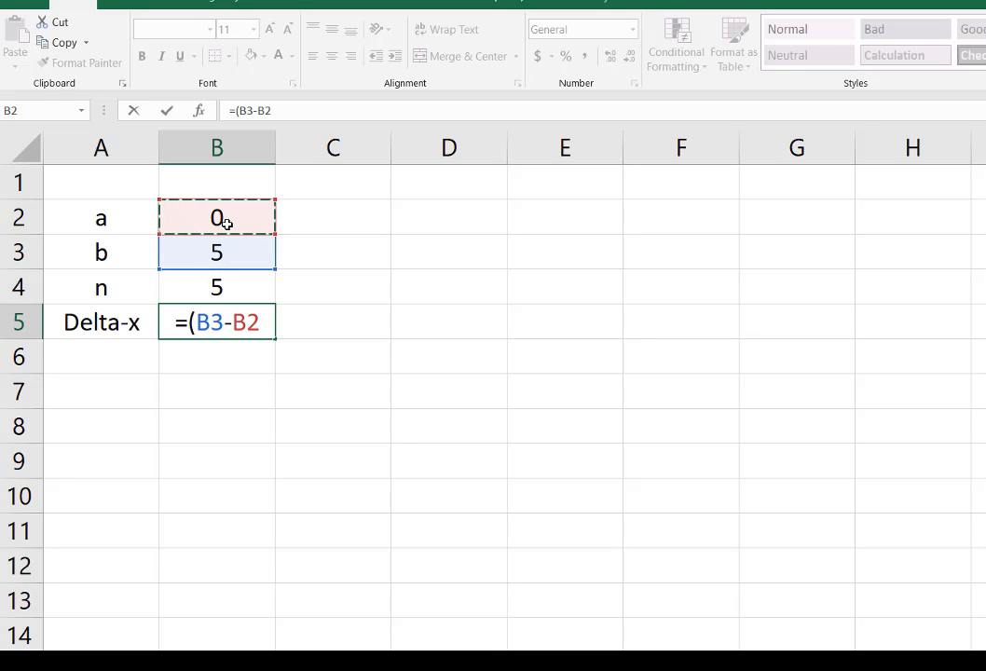
type(")/")
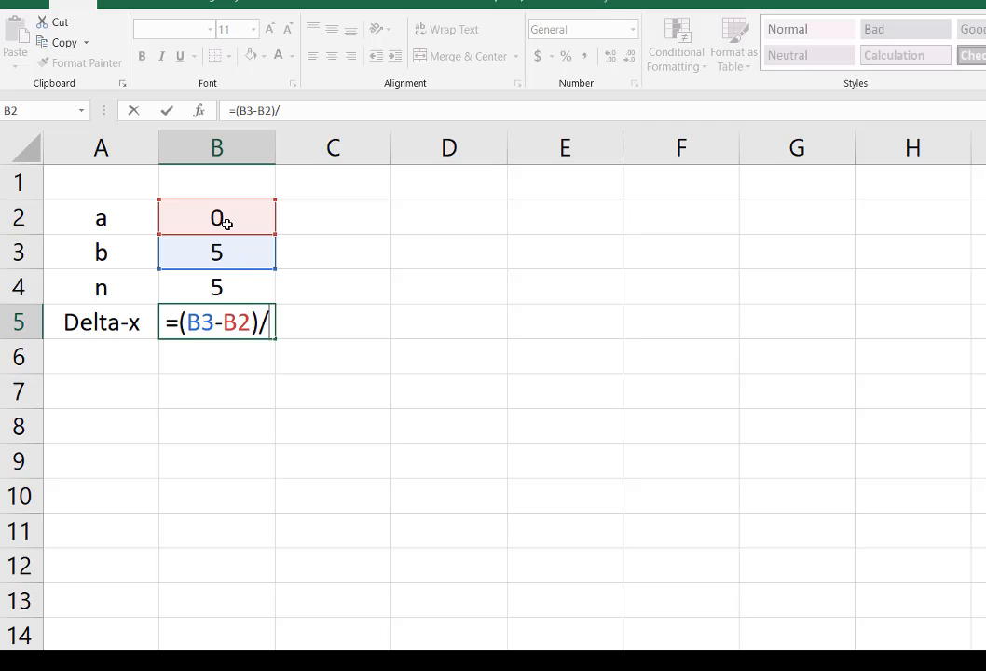
left_click(230, 286)
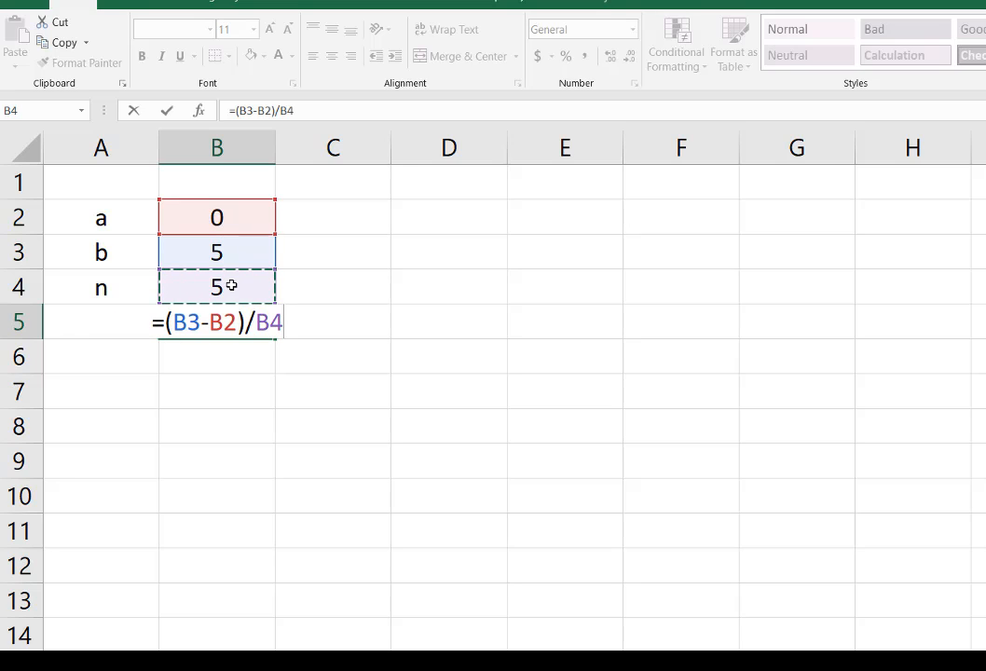
key("Return")
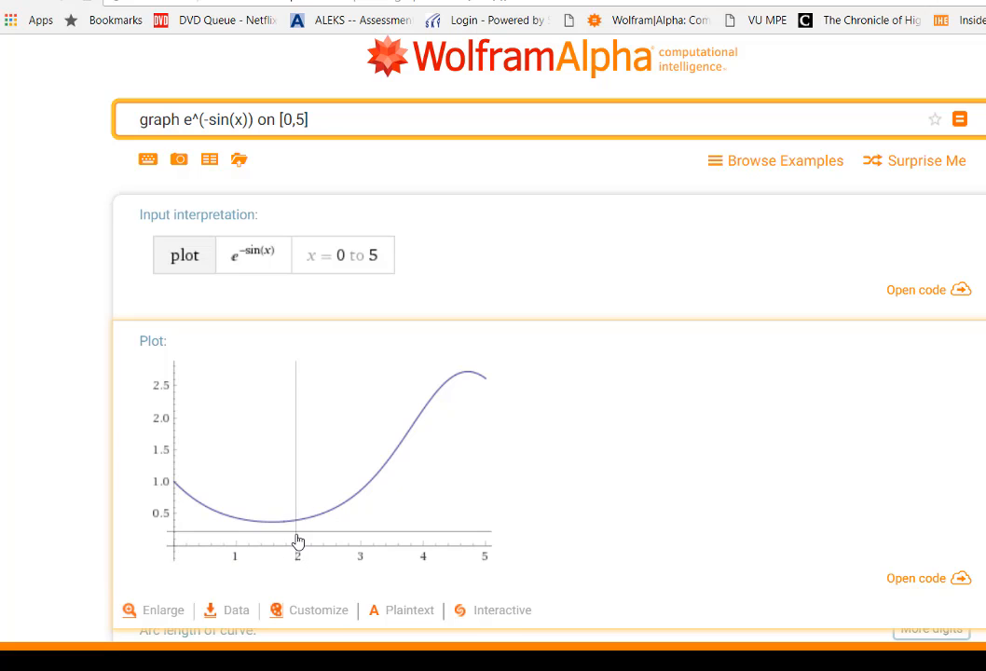
key("alt+Tab")
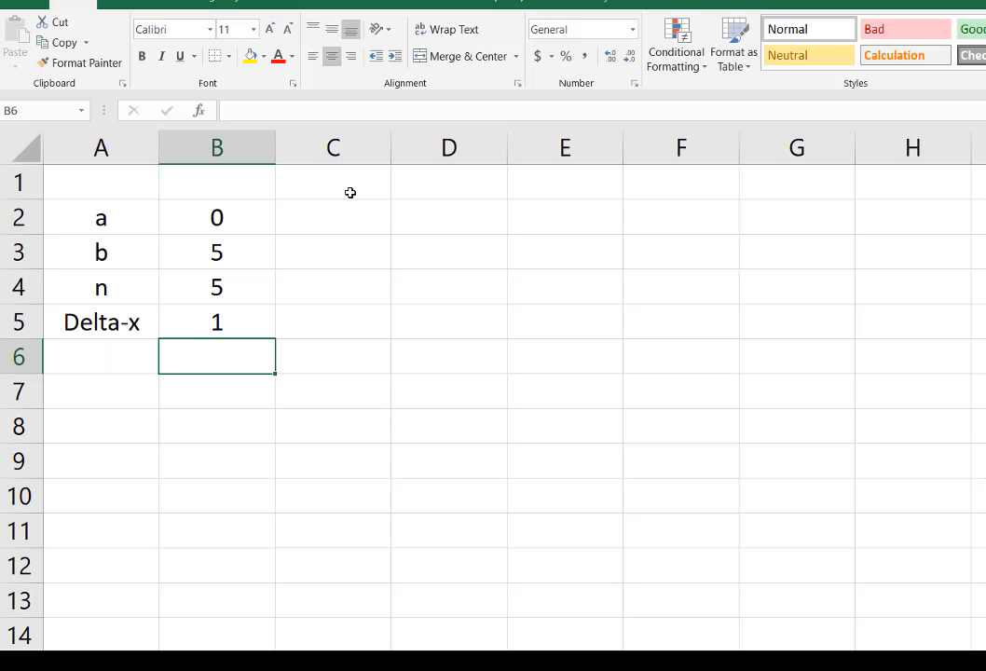
- Add the column headings x_i in cell C1 and f(x_i) in cell D1
left_click(348, 191)
type("x_")
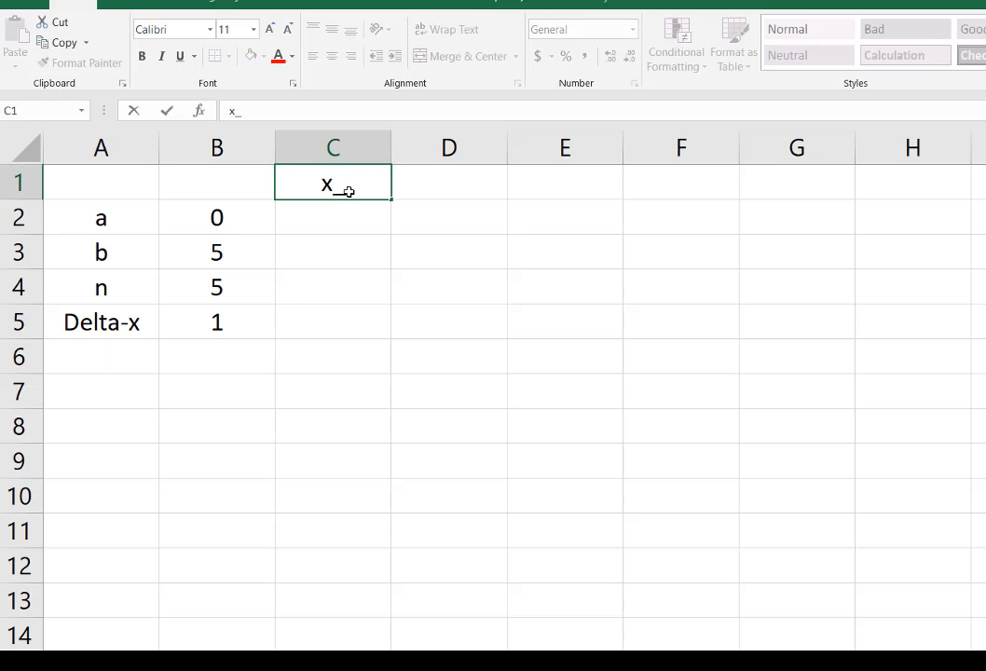
type("i")
key("Tab")
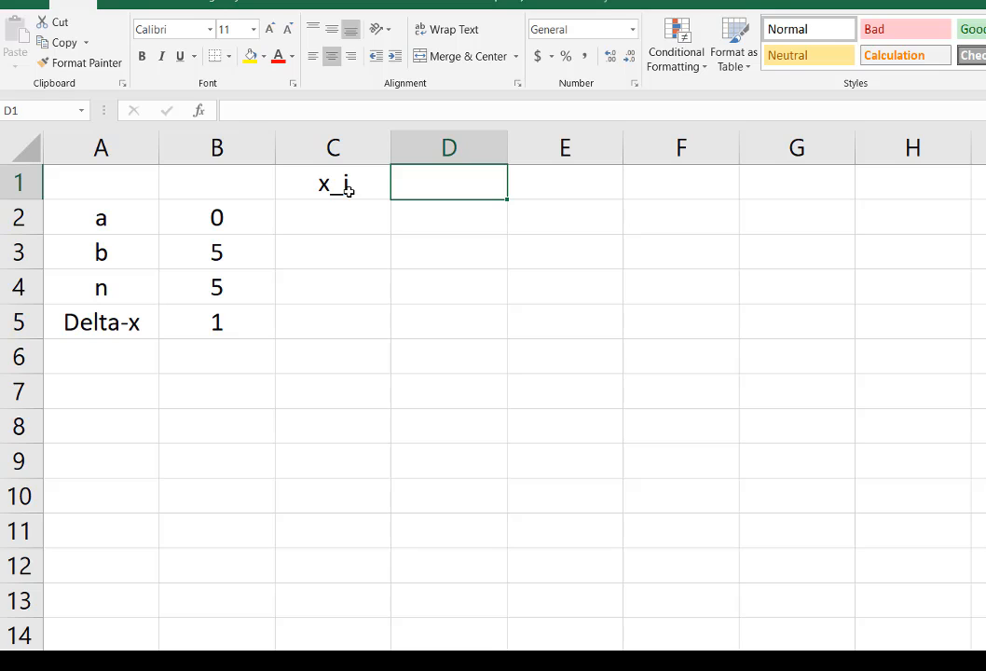
type("f(x")
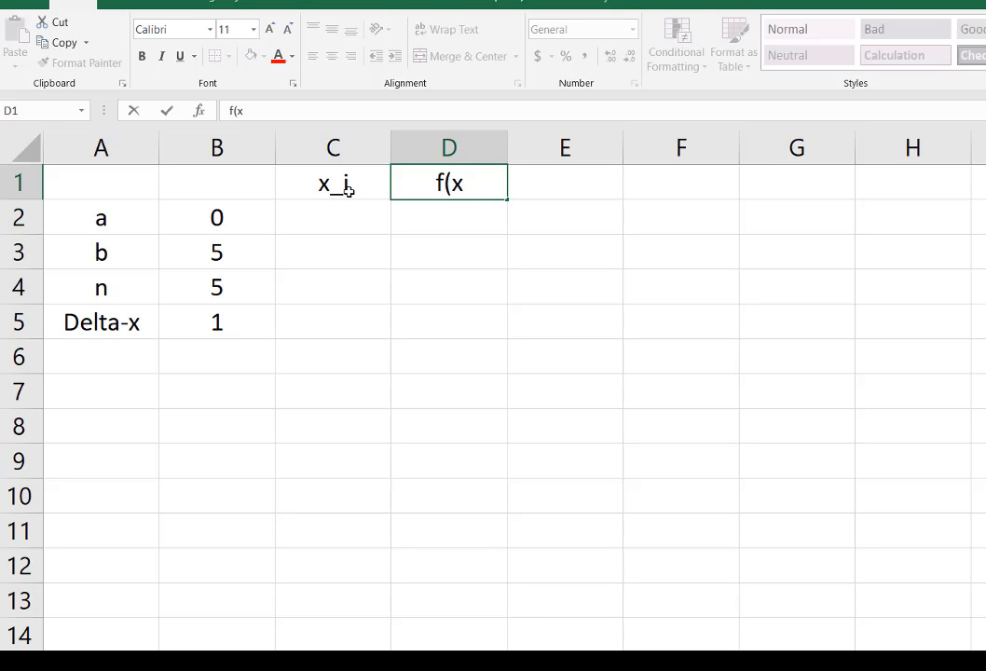
type("_i)")
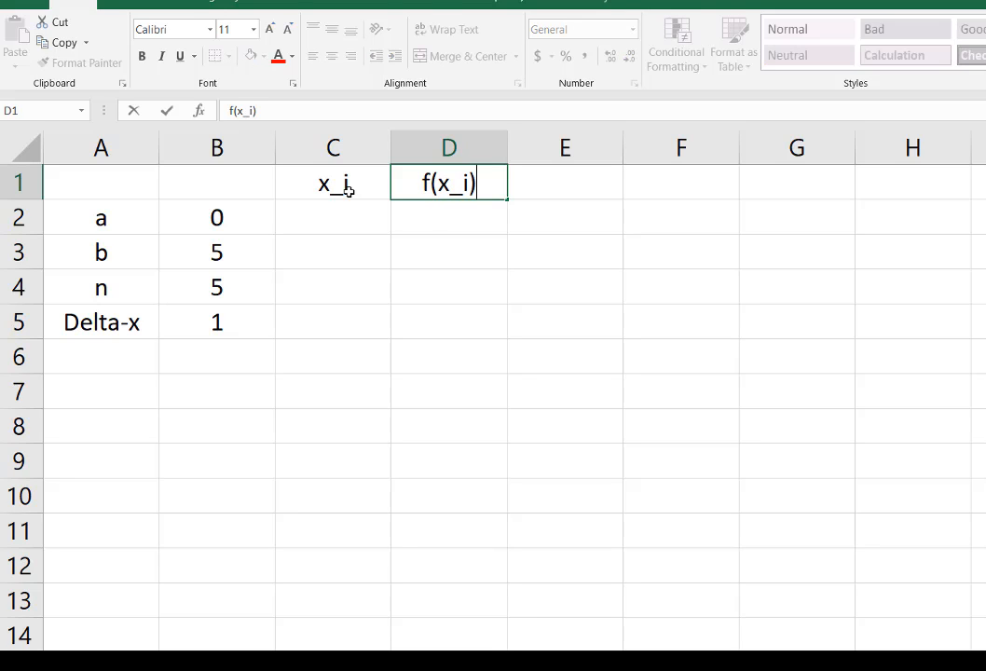
key("Return")
- Enter the x_i values 0, 1, 2, 3, 4 and 5 as constants in cells C2 to C7
key("Left")
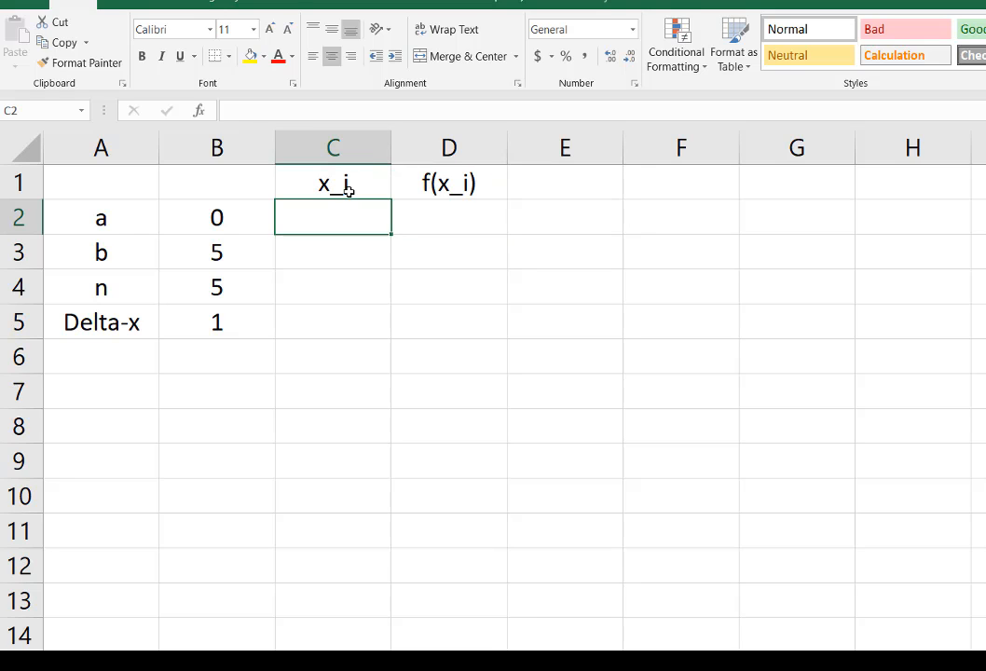
type("1")
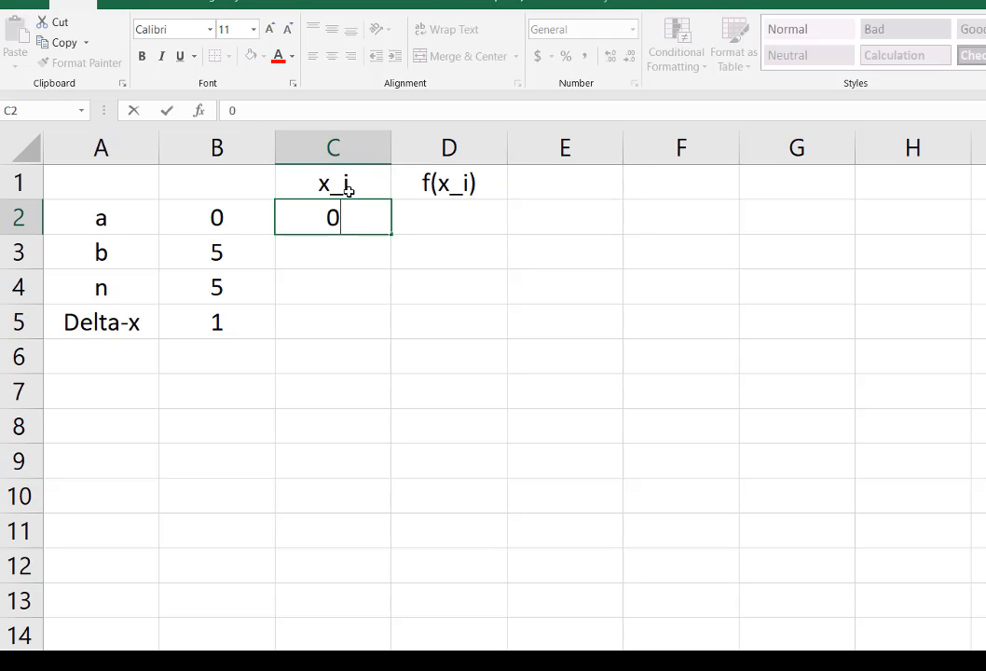
key("Return")
key("Up")
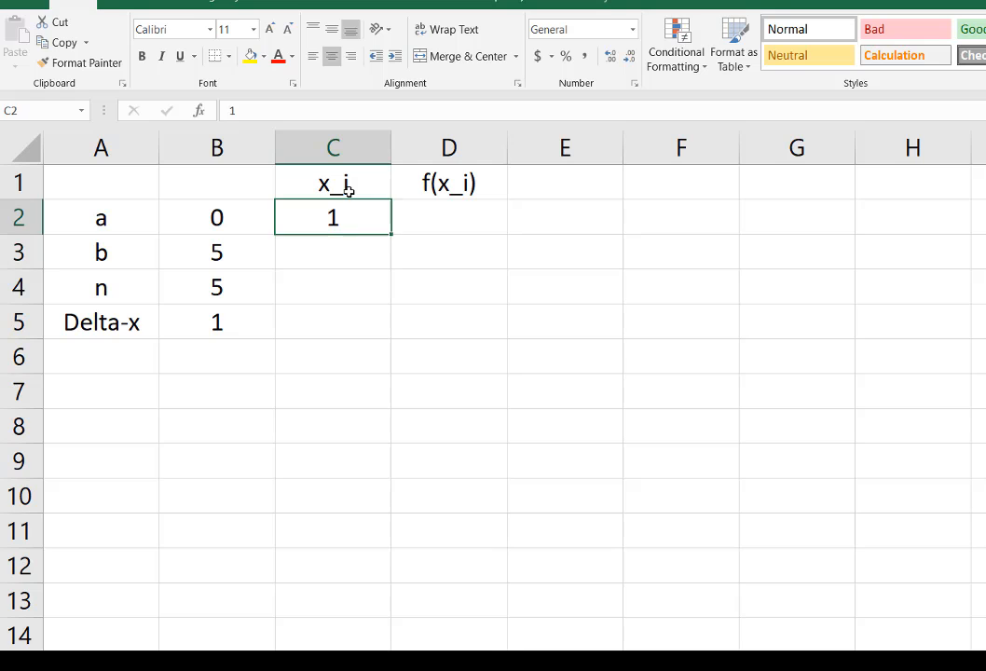
type("0")
key("Return")
type("1")
key("Return")
type("2")
key("Return")
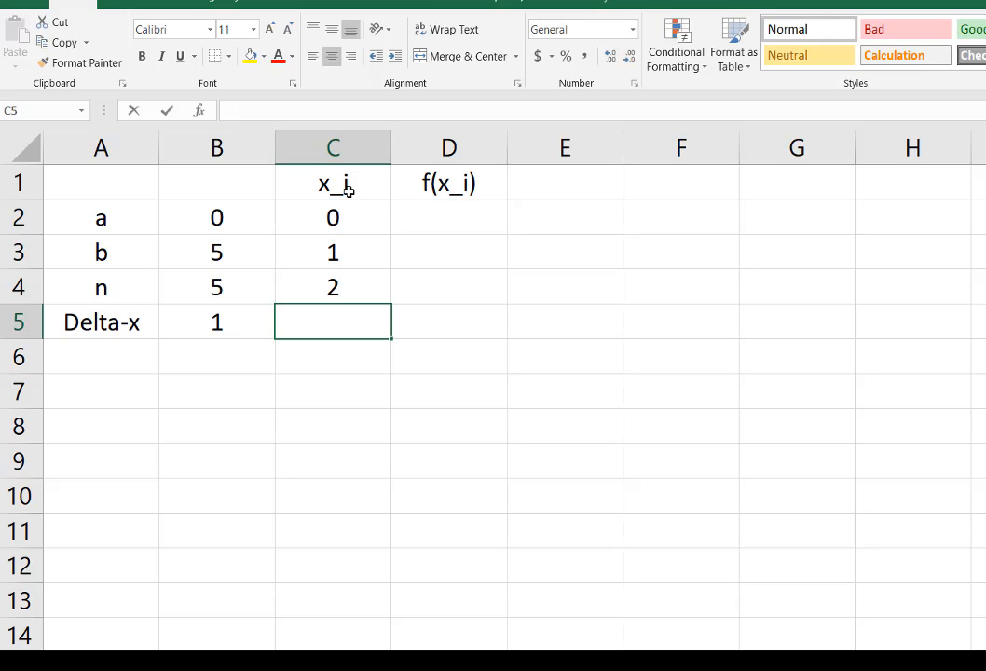
type("3")
key("Return")
type("4")
key("Return")
type("5")
key("Return")
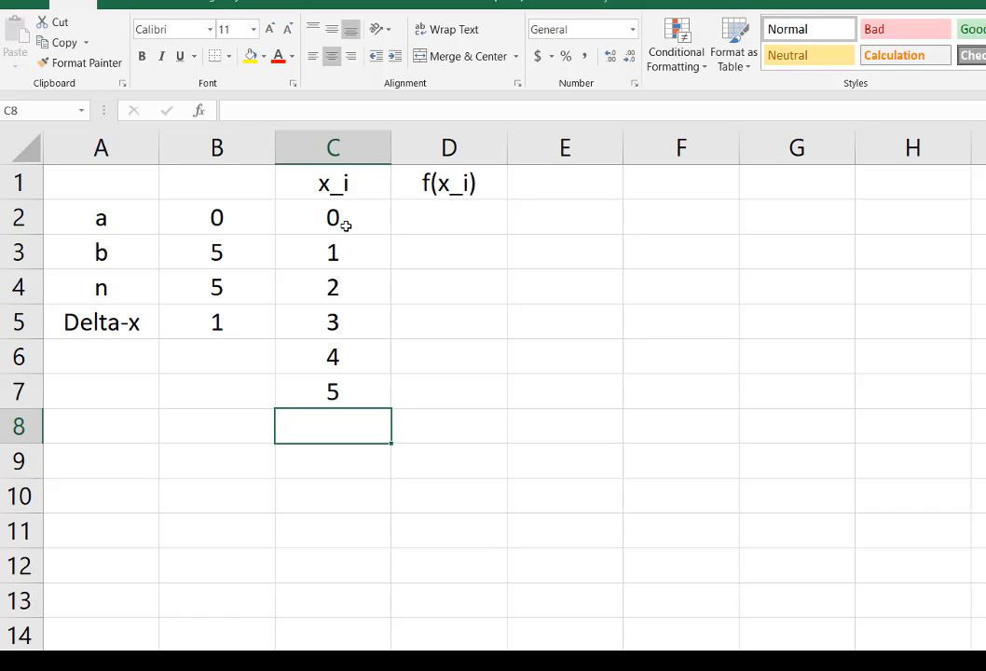
- Clear the constants from cells C2 to C7 in the x_i column
left_click(211, 290)
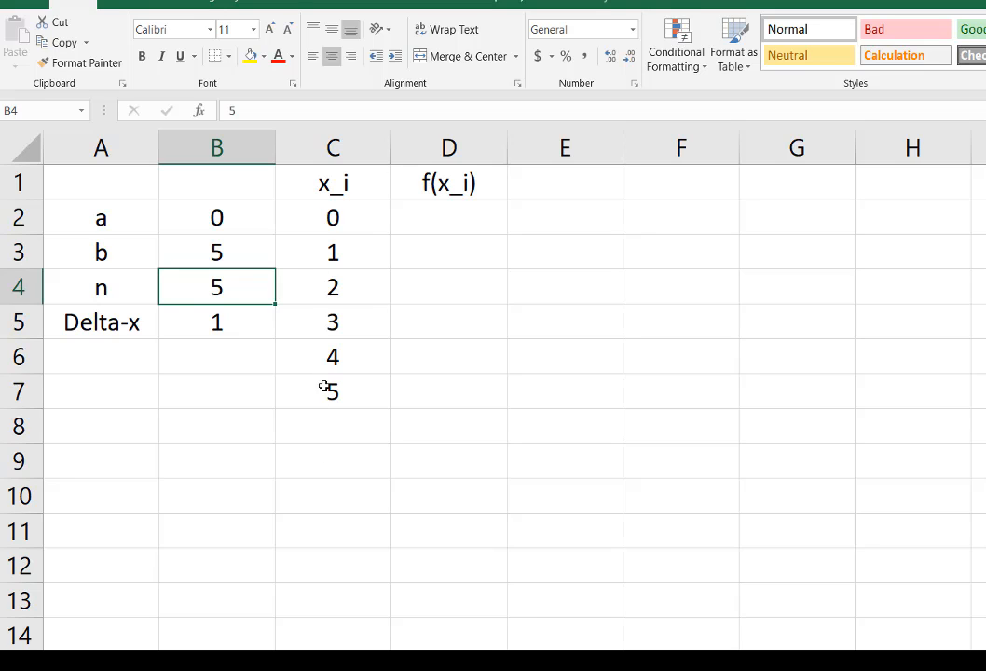
left_click_drag(326, 212, 321, 396)
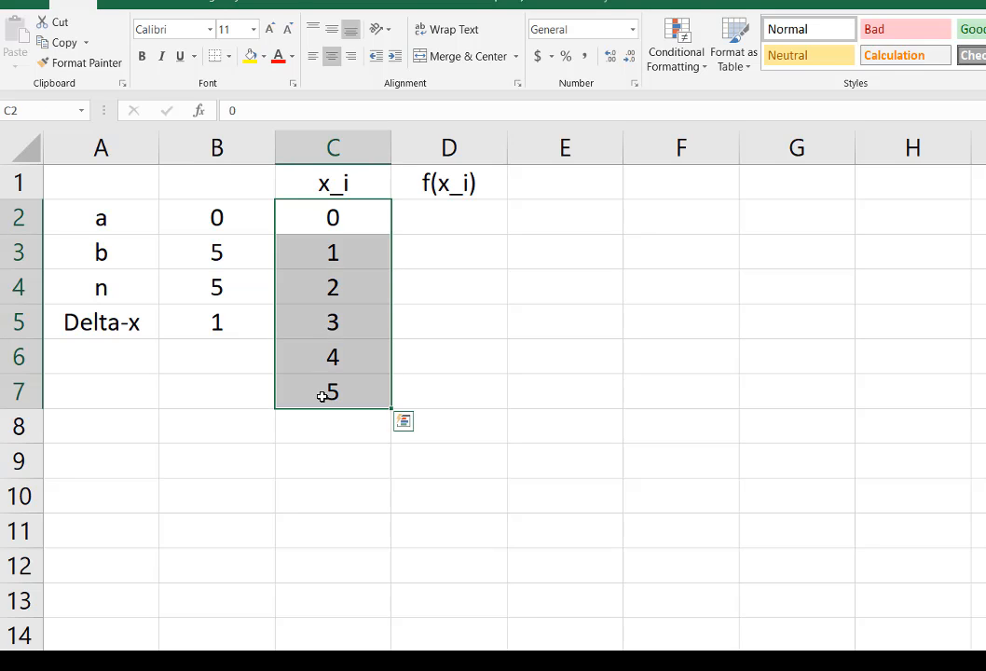
key("Delete")
- Set the first x_i value in cell C2 to the value of a with the formula =B2
left_click(357, 218)
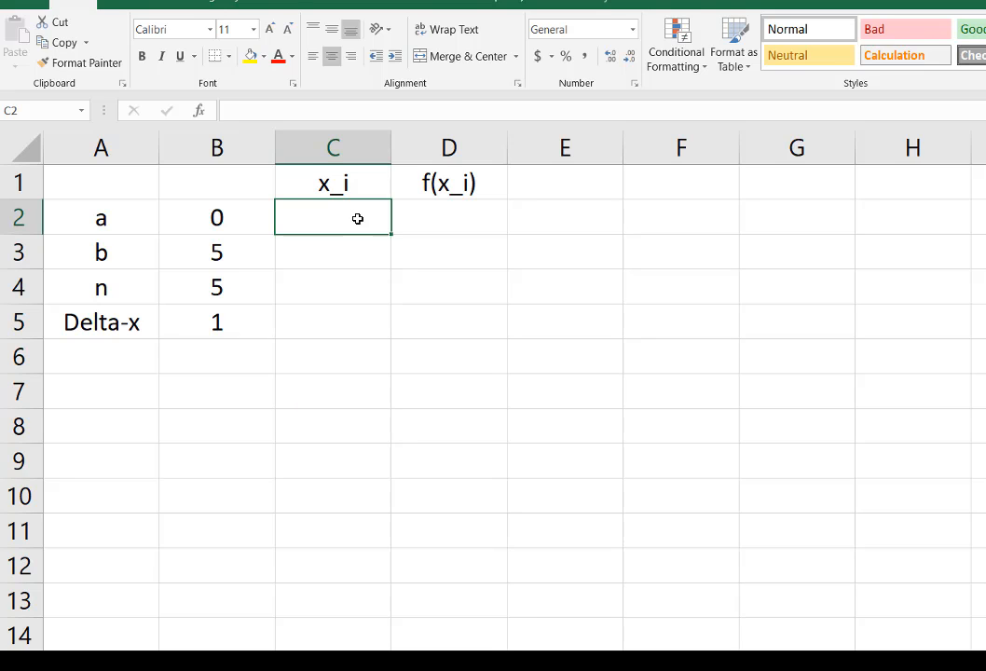
type("=")
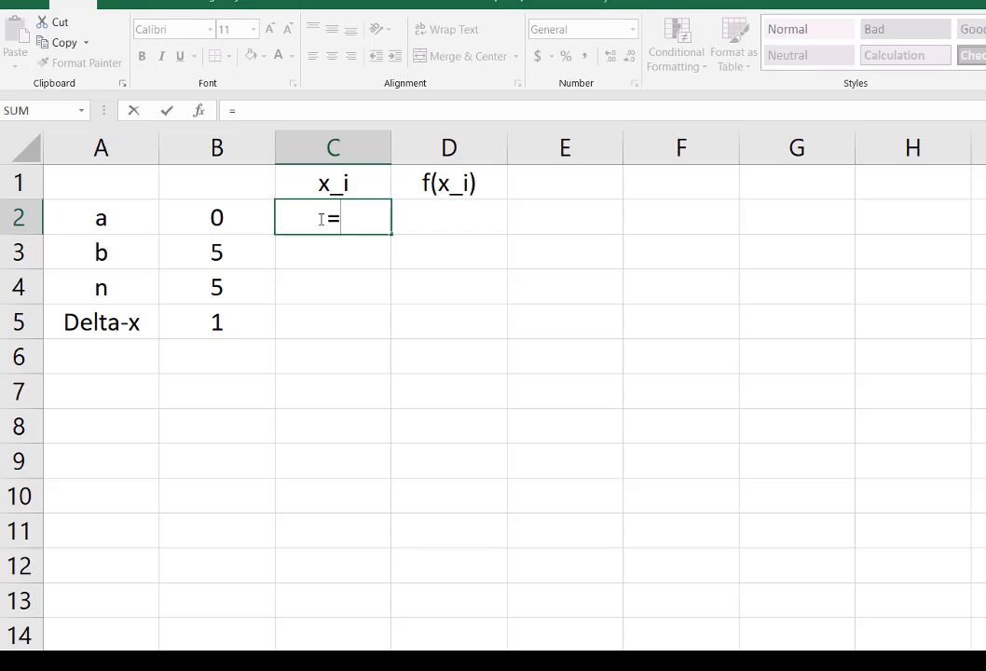
left_click(220, 222)
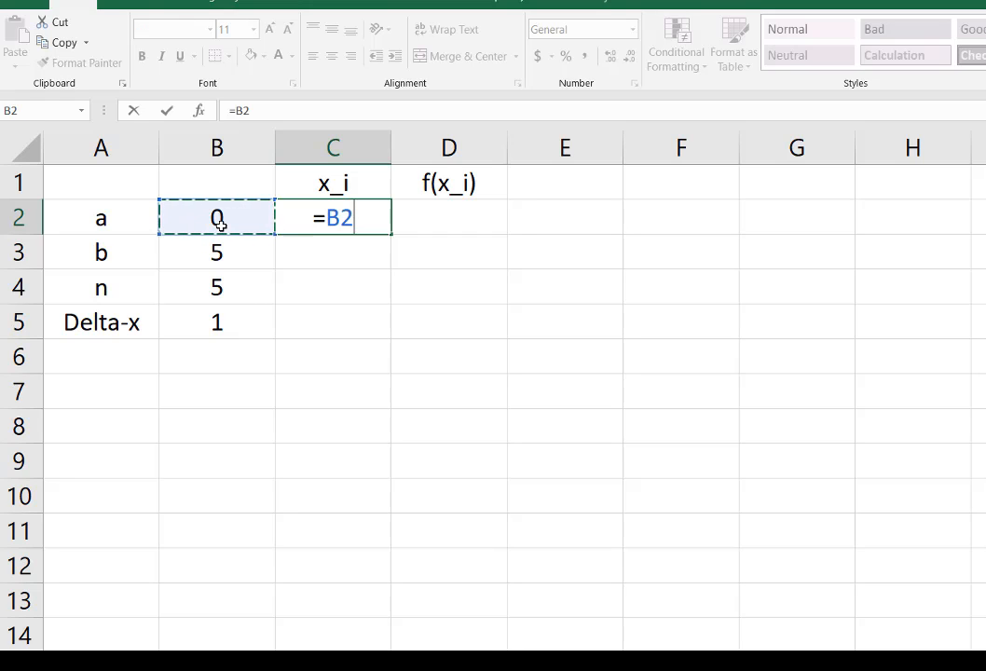
key("Return")
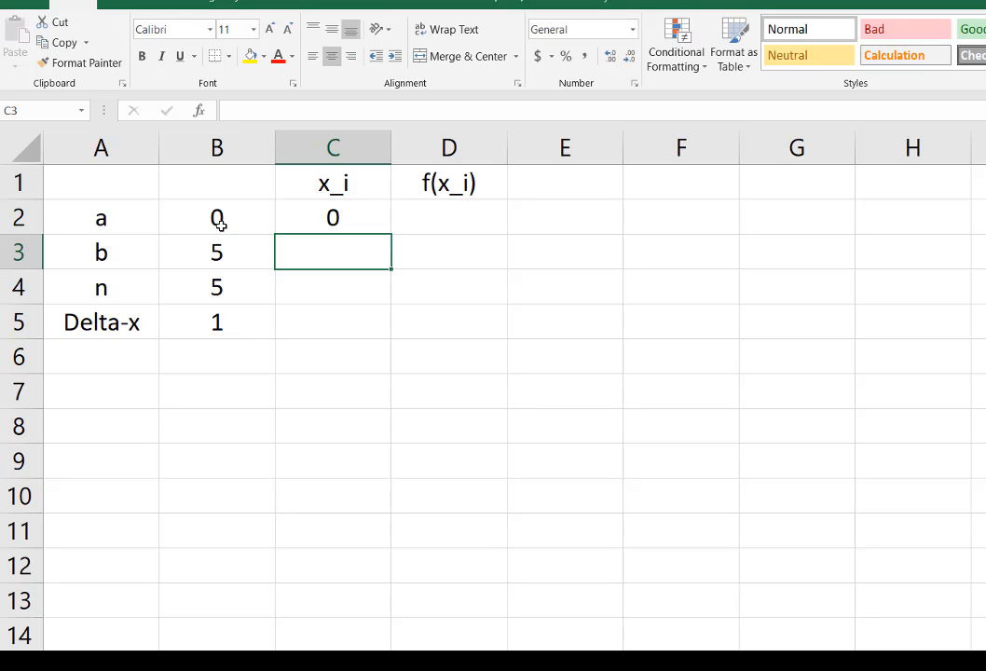
- Enter the formula =C2+$B$5 in cell C3, with an absolute reference to the Delta-x cell
left_click(332, 218)
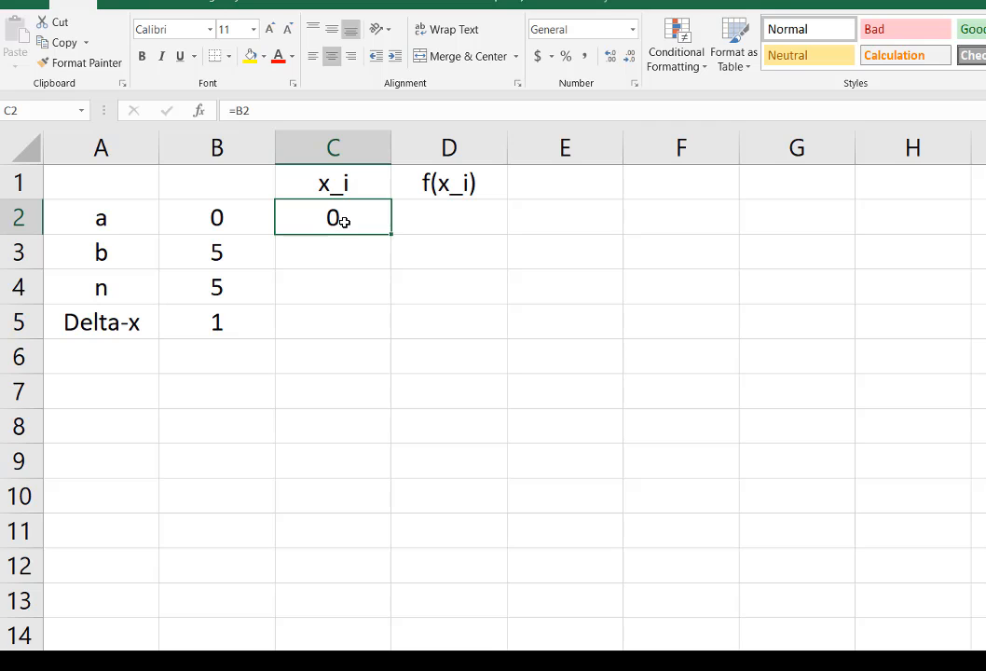
left_click(343, 249)
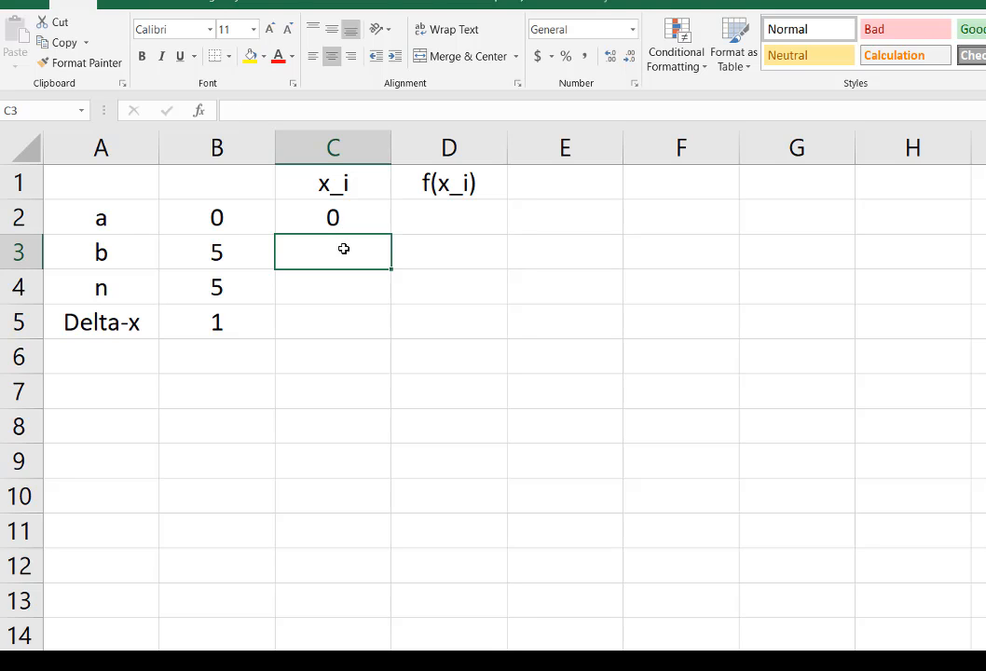
type("=")
left_click(332, 217)
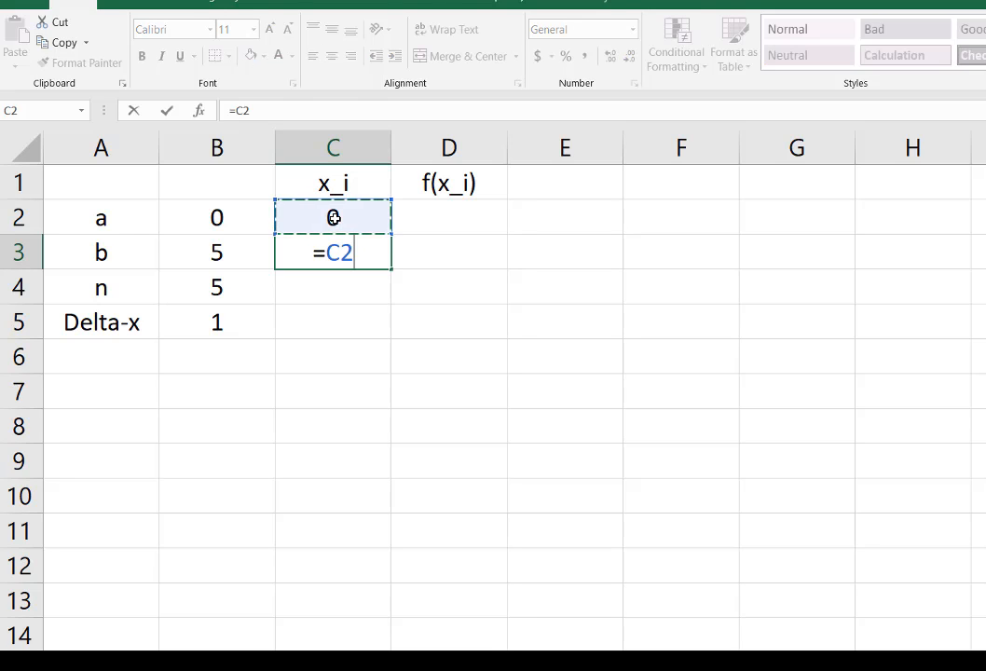
type("+")
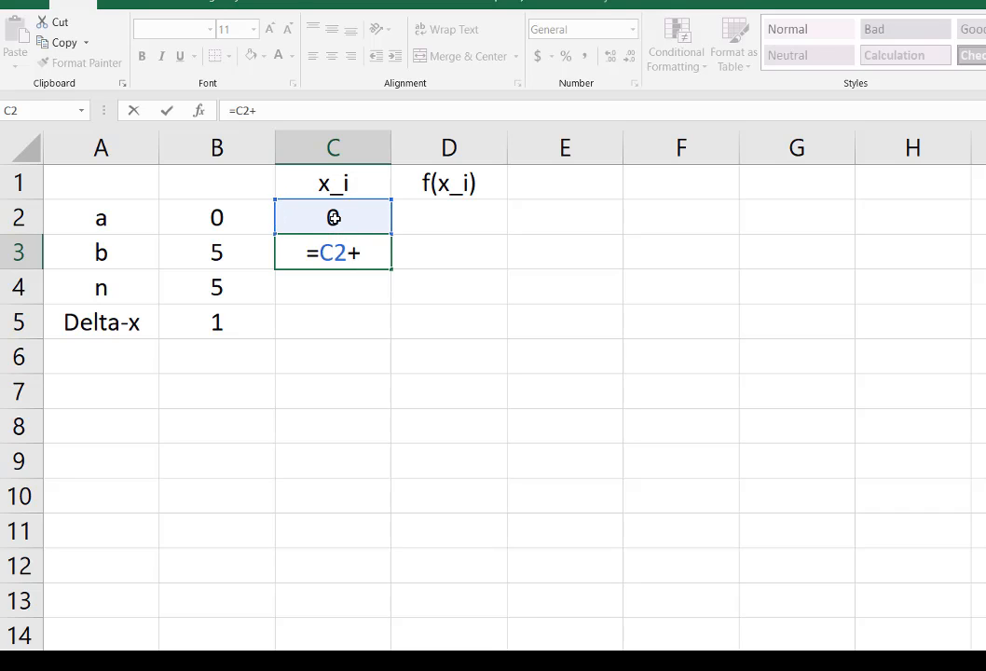
left_click(243, 321)
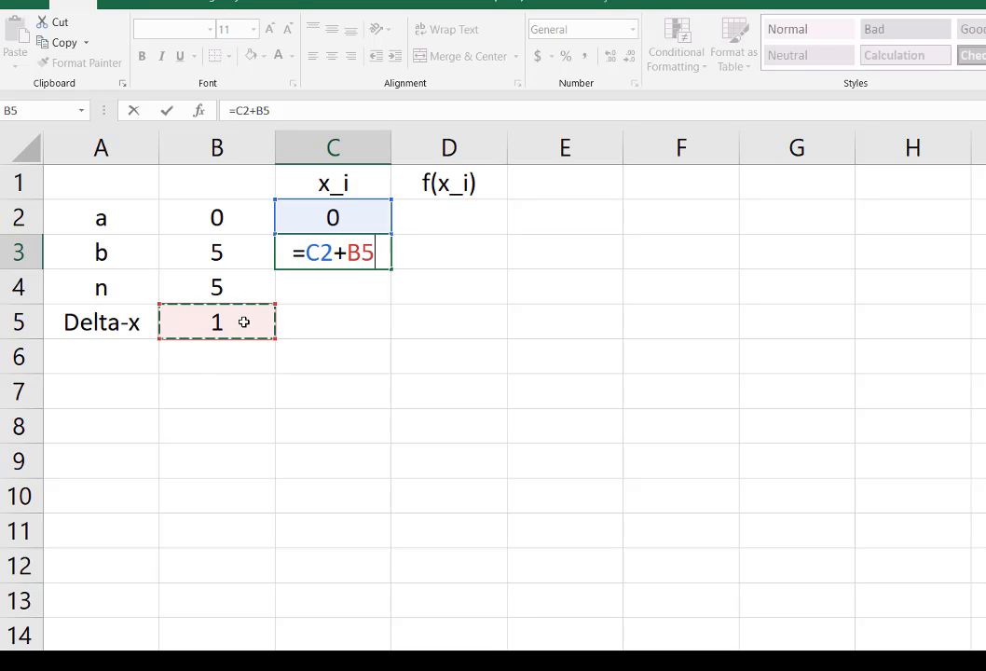
key("F4")
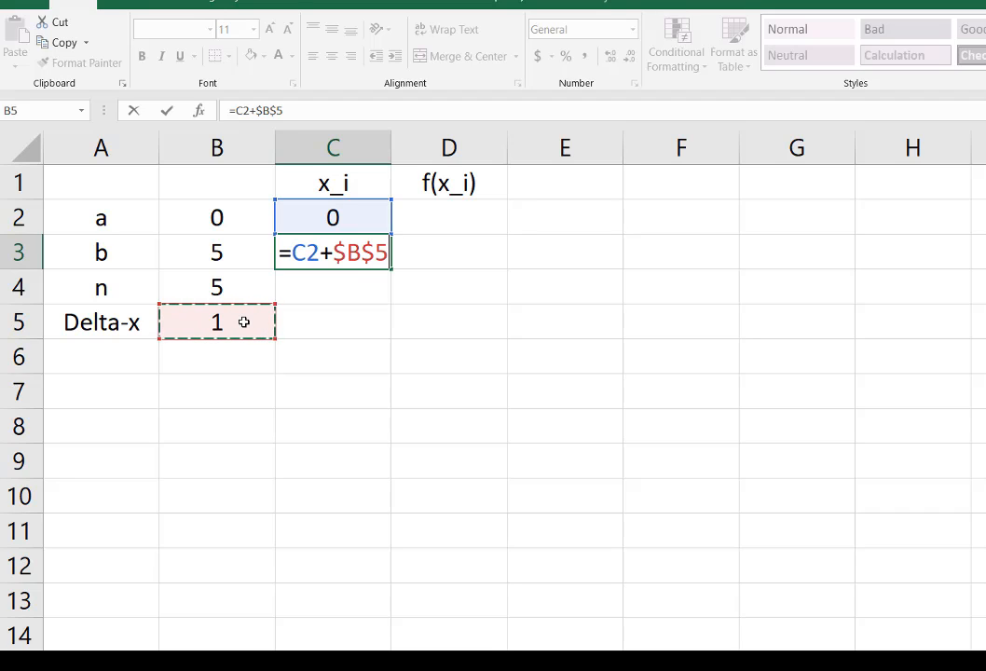
key("Return")
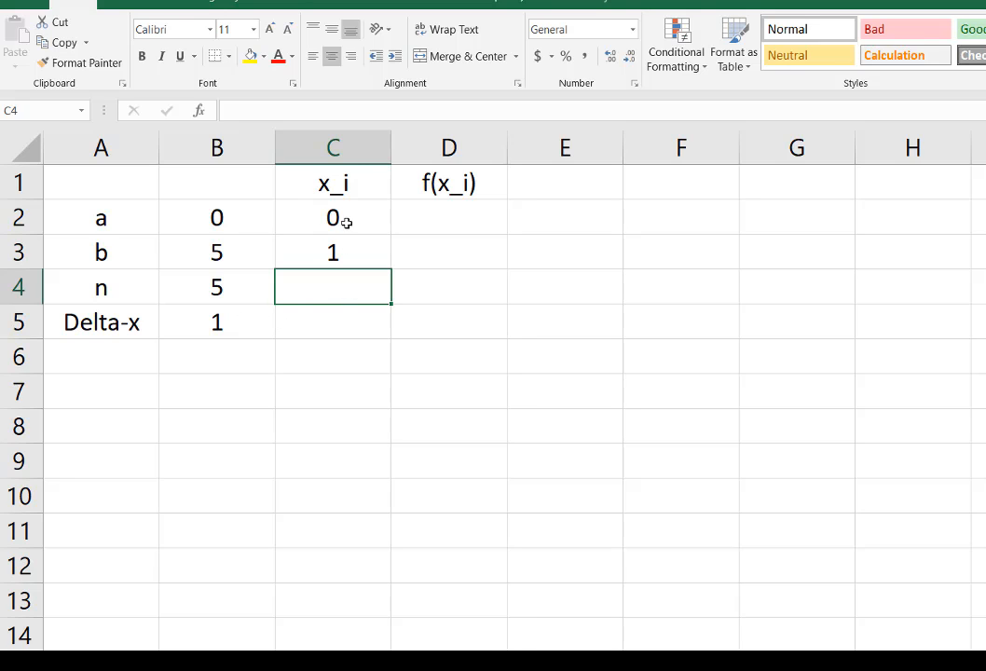
- Fill the formula from cell C3 down through C7 and check the formula in C7
left_click(353, 250)
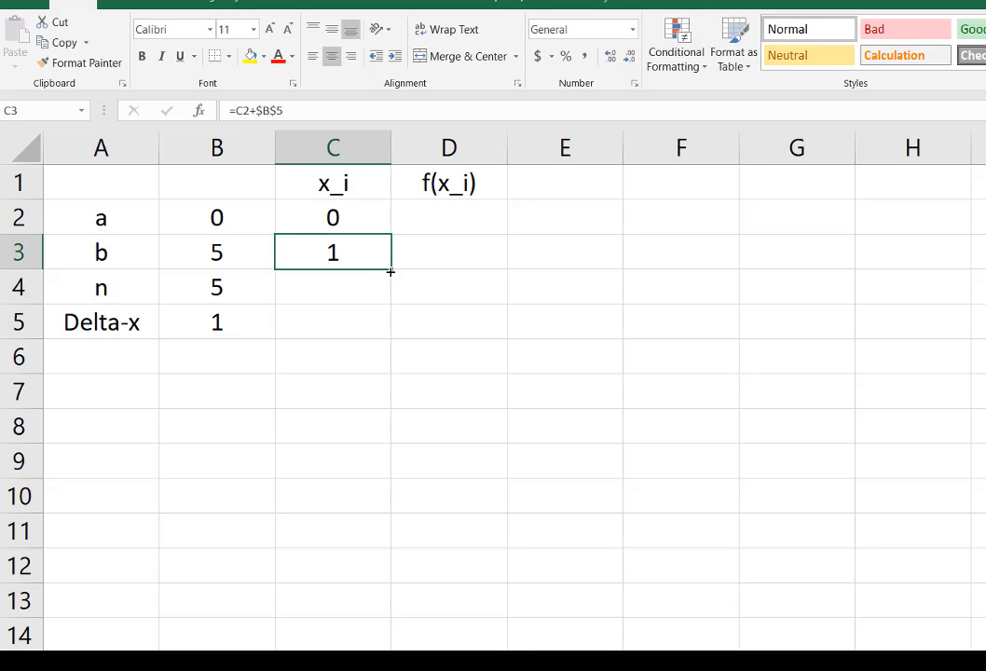
left_click_drag(392, 268, 388, 400)
left_click(359, 452)
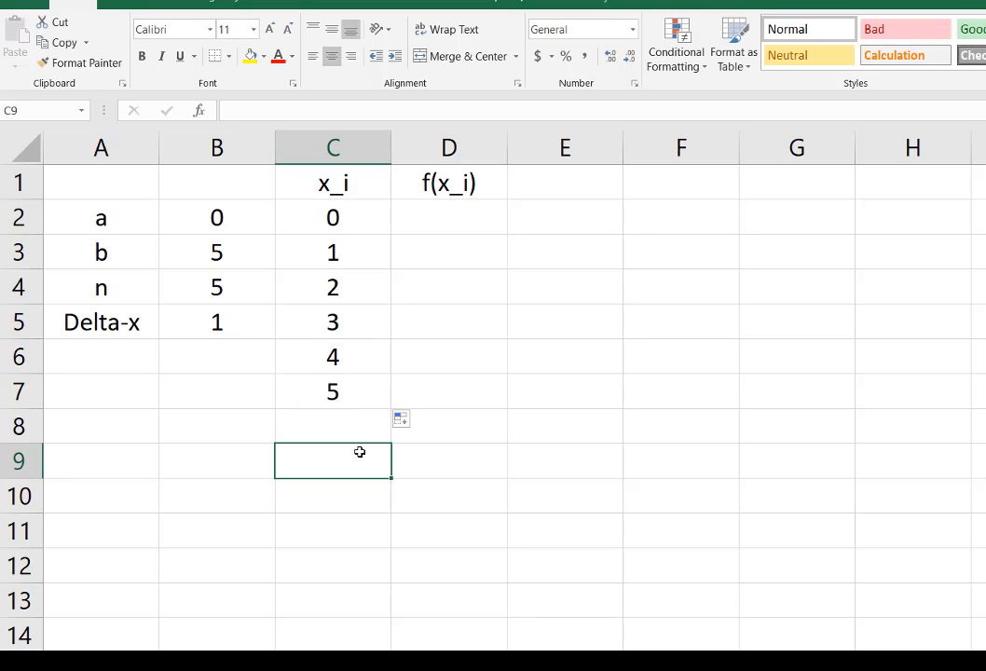
left_click(335, 399)
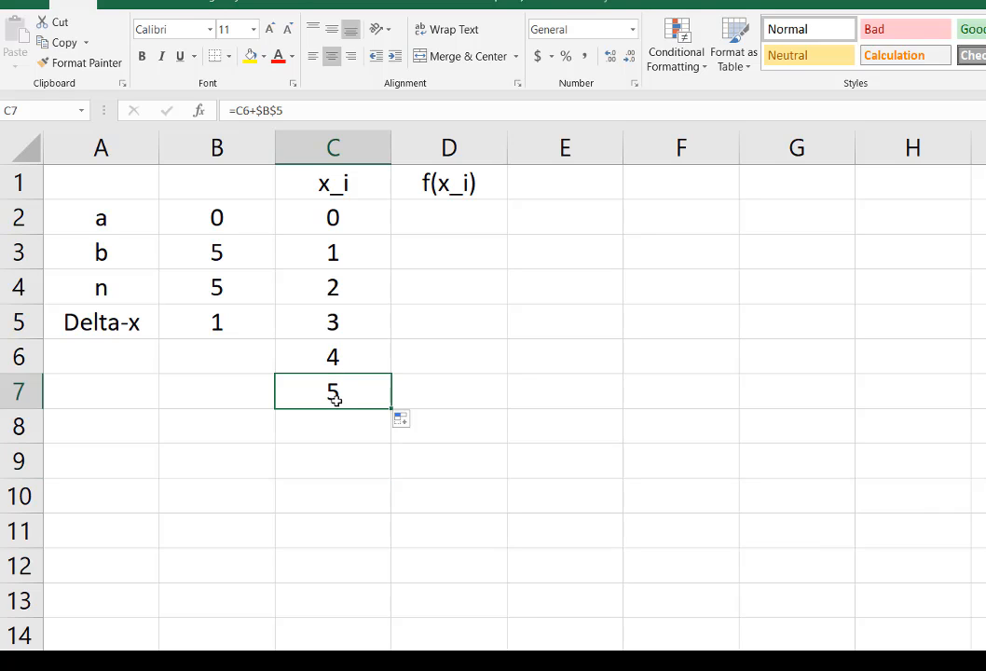
- Enter the function formula =exp(-sin(C2)) in cell D2 under the f(x_i) heading
left_click(450, 215)
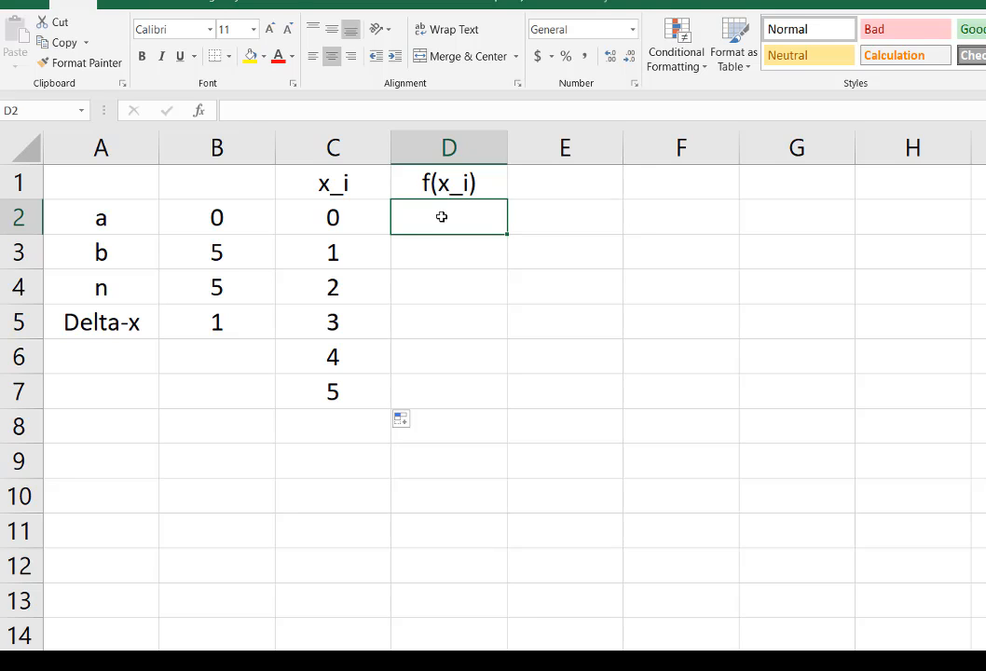
type("=")
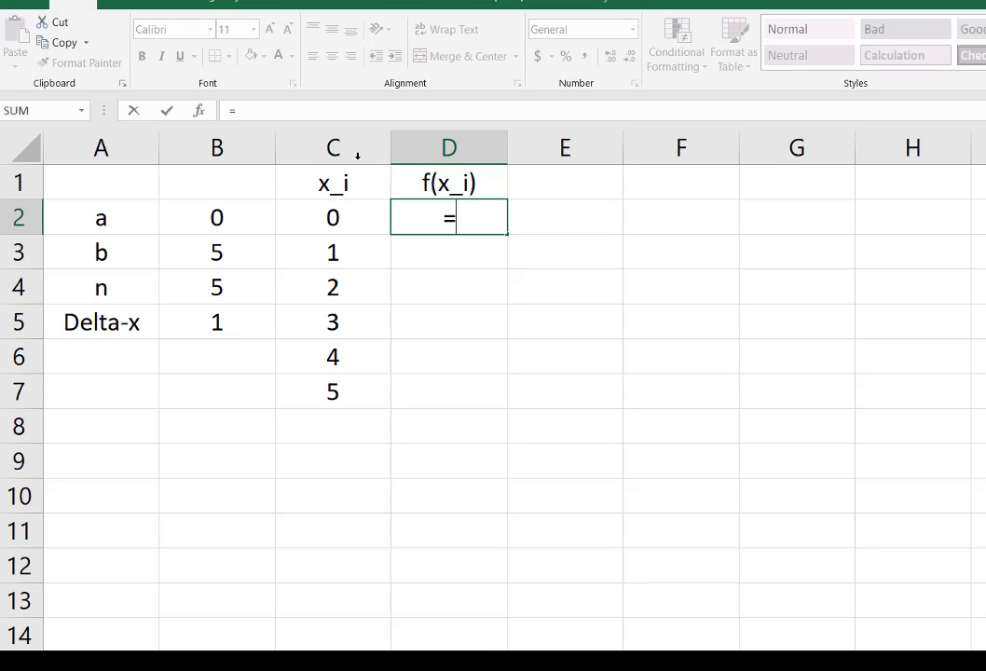
left_click(443, 663)
type("ex")
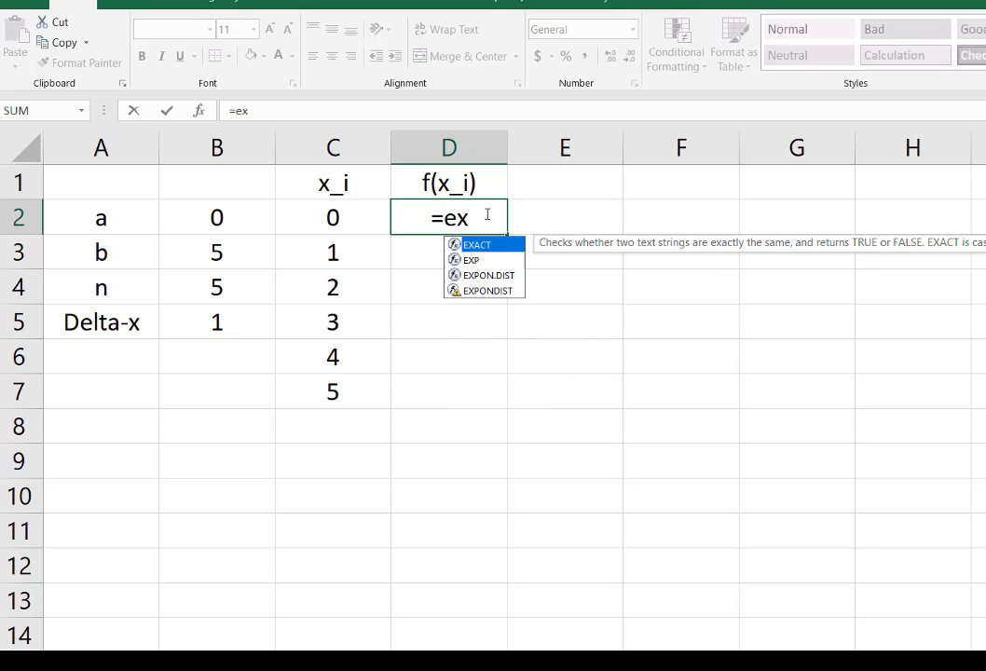
type("p(")
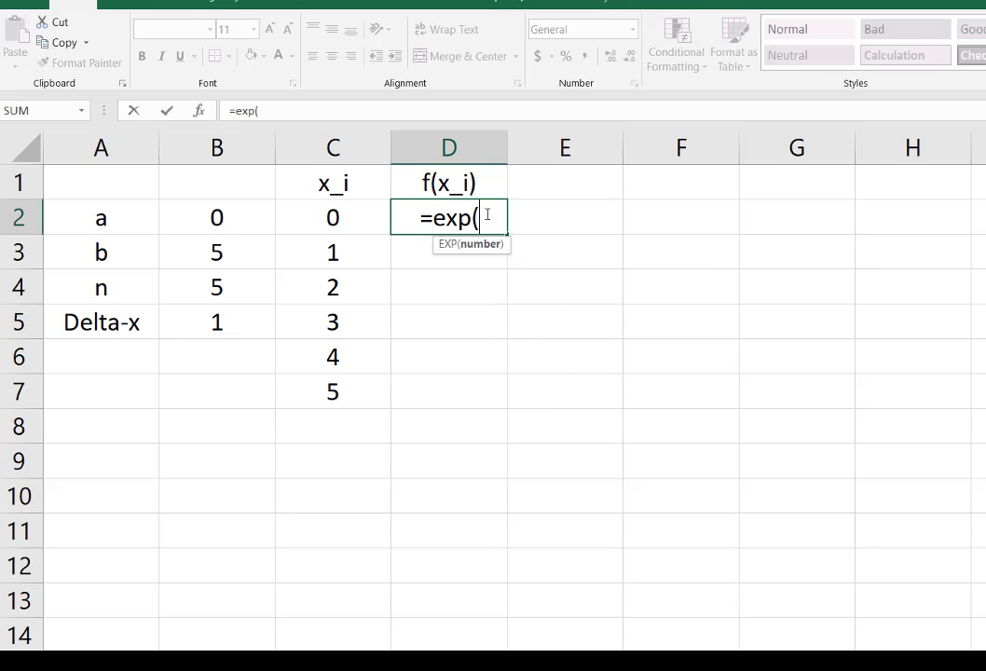
type("-")
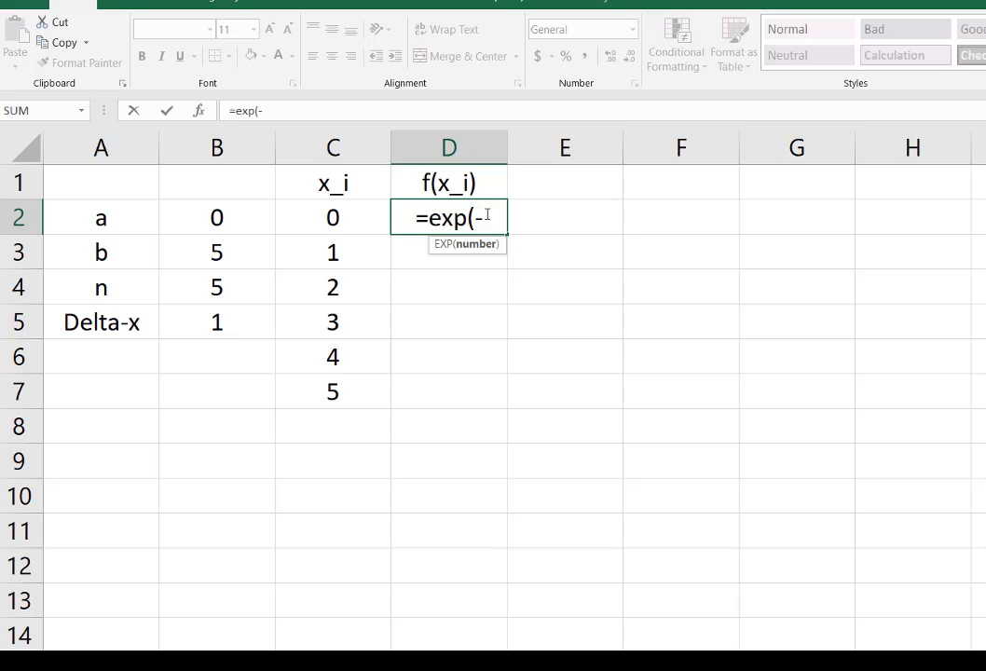
type("sin(")
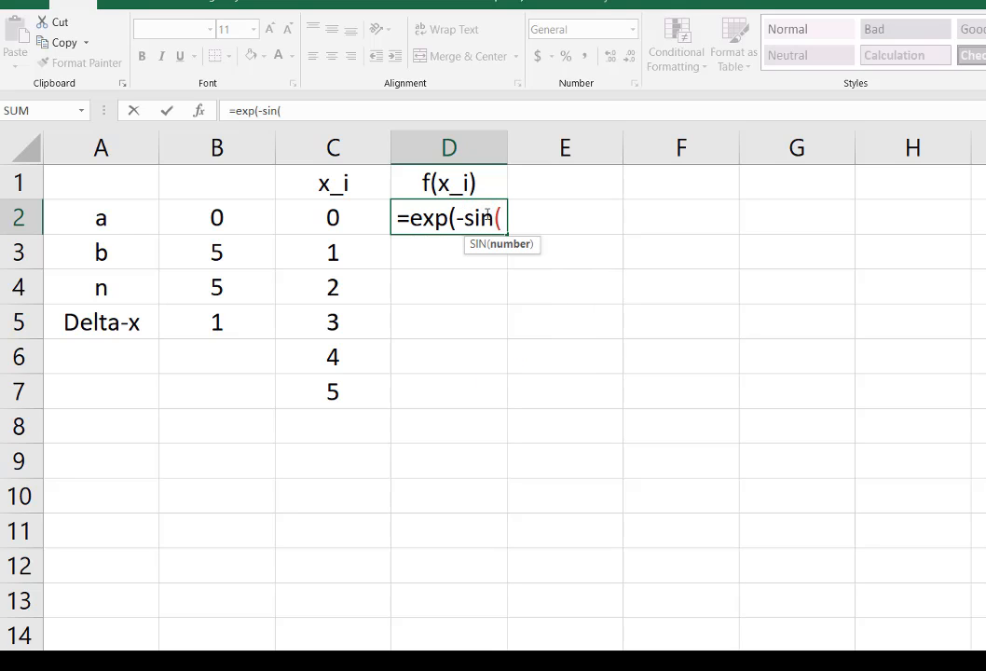
left_click(334, 217)
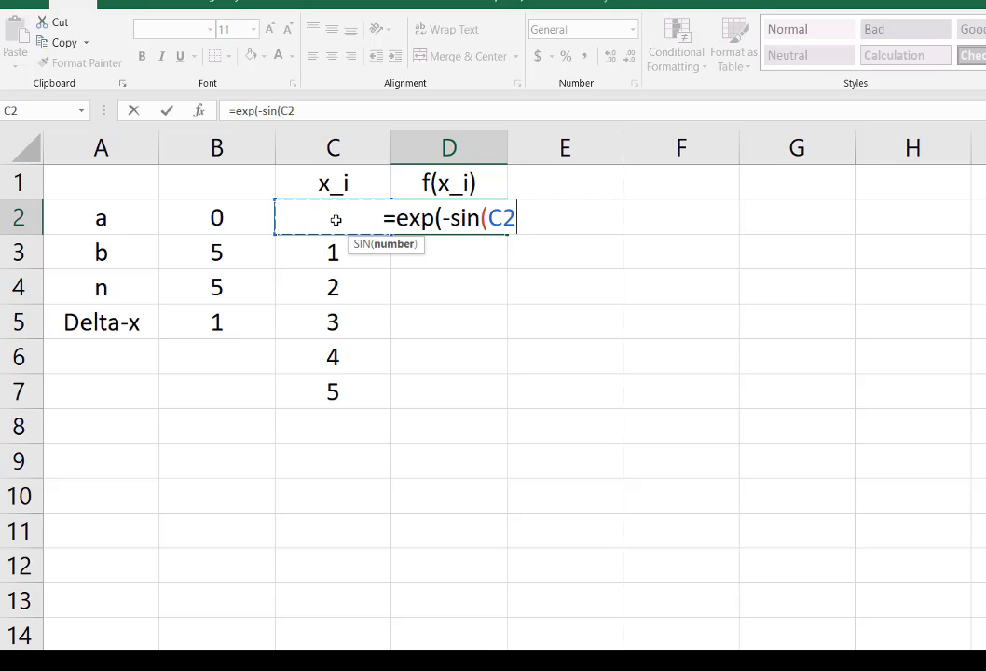
type("))")
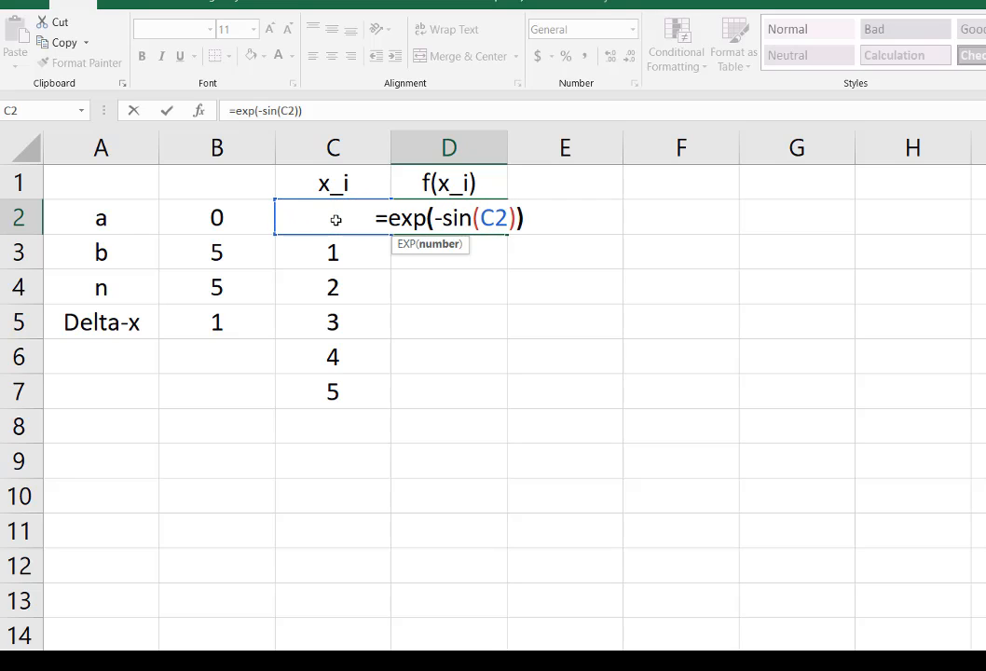
key("Return")
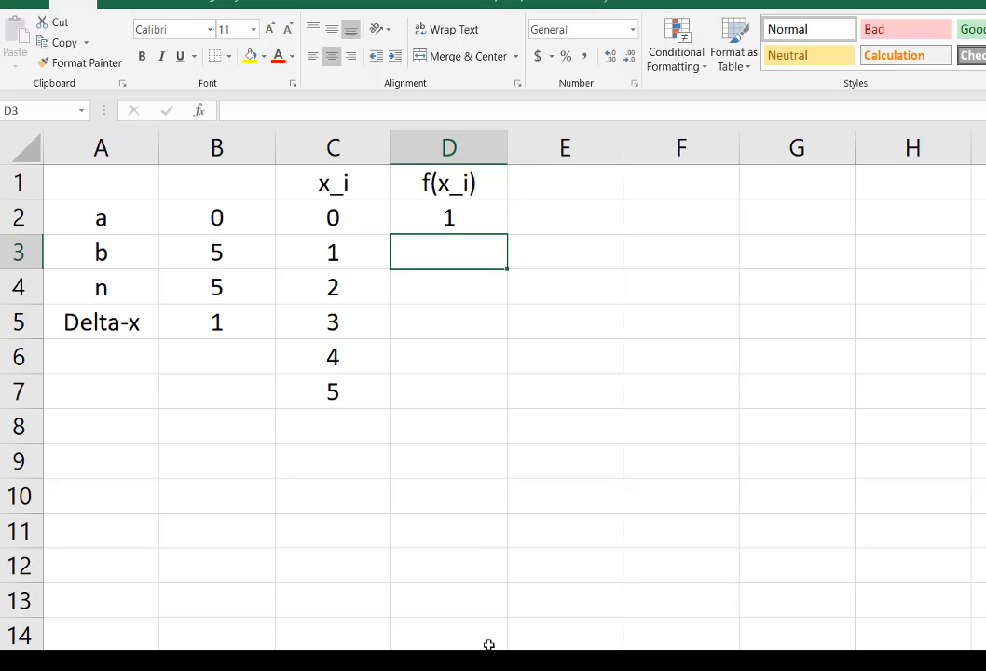
- Switch to the WolframAlpha page in the browser to view the plot of e^(-sin(x)) on [0,5]
left_click(398, 615)
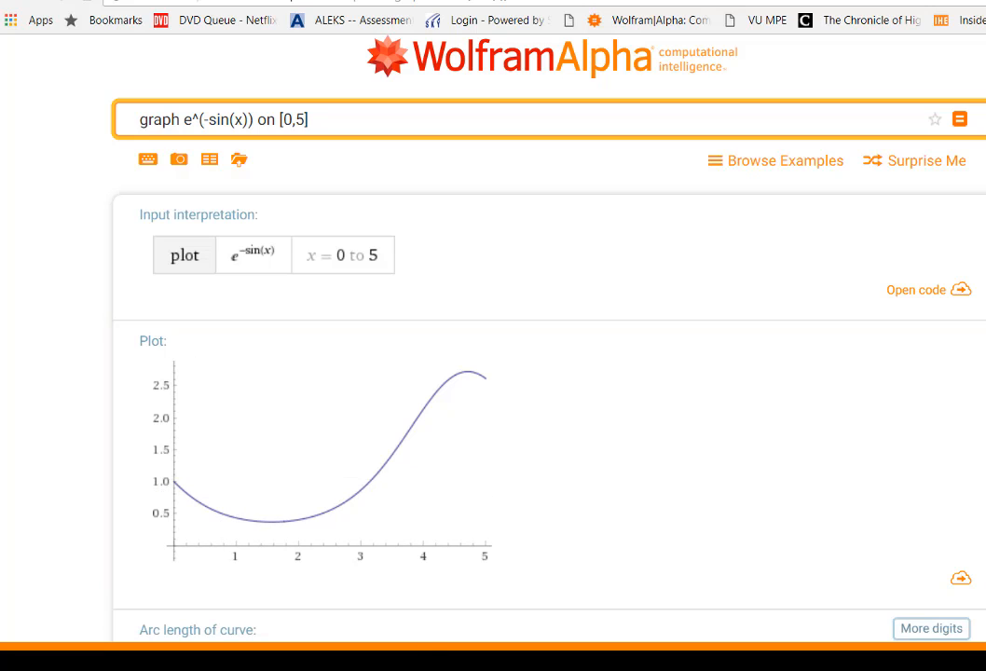
- Return to the Excel worksheet and fill the function formula from cell D2 down through D7
key("alt+Tab")
left_click(484, 220)
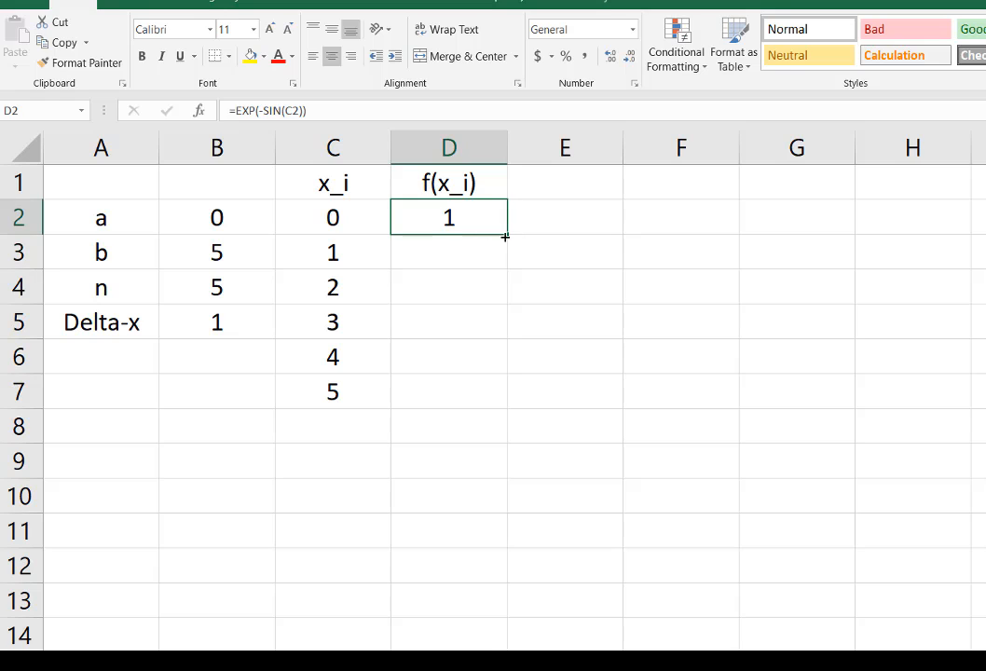
left_click_drag(509, 235, 504, 401)
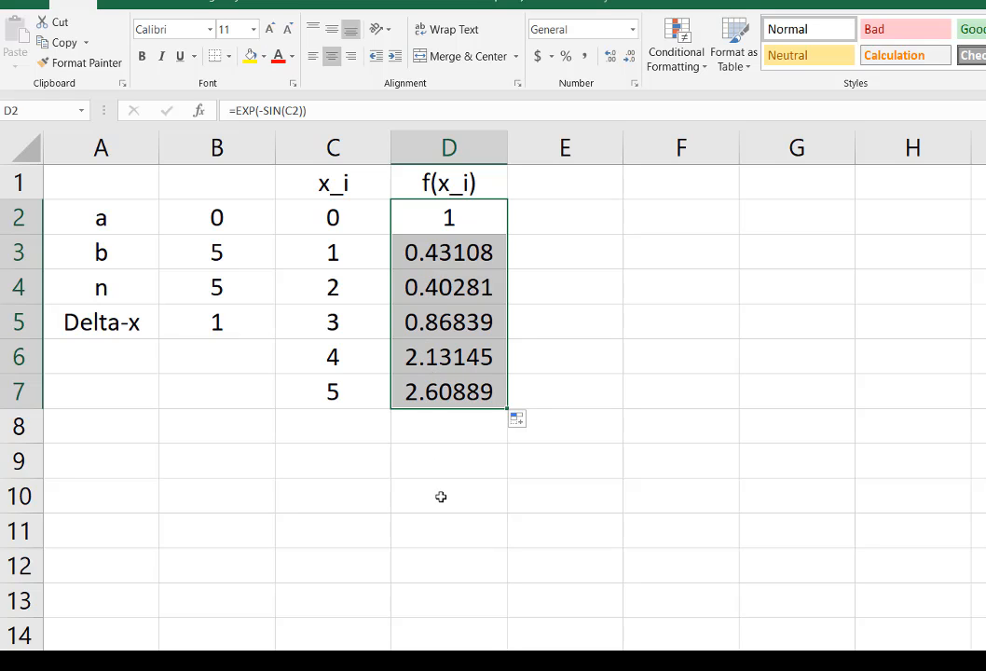
- Compare the computed f(x_i) values with the WolframAlpha plot of e^(-sin(x)) and return to the Excel worksheet
key("alt+Tab")
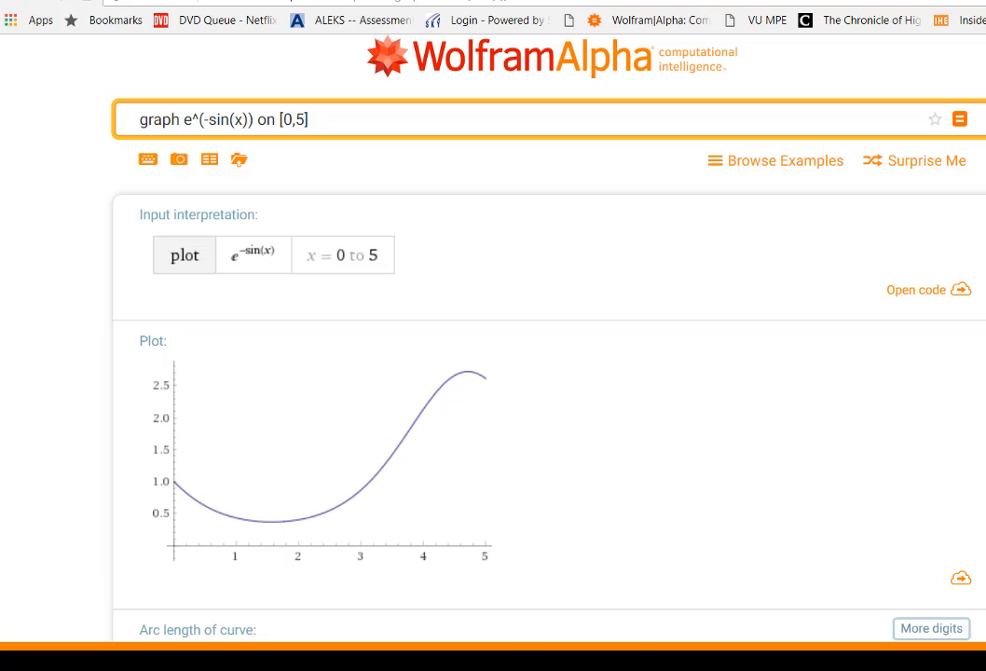
key("alt+Tab")
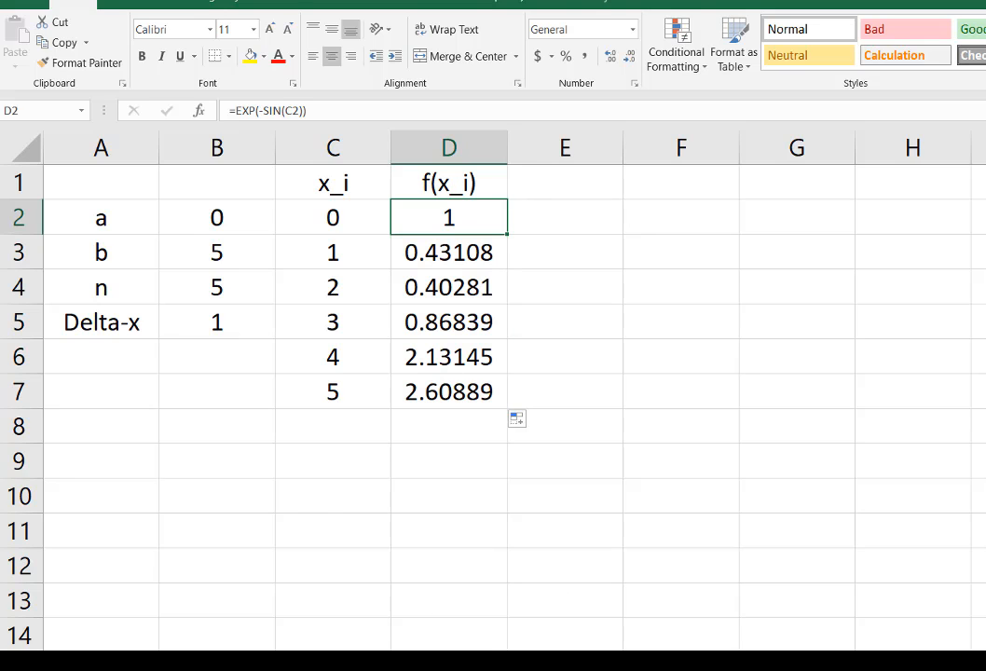
key("alt+Tab")
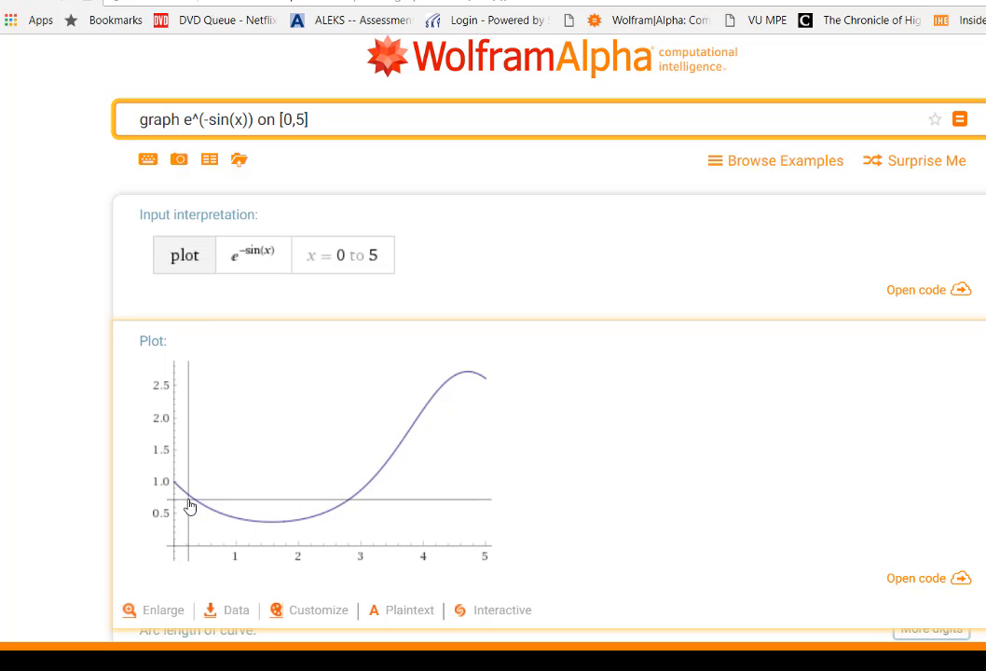
left_click(175, 476)
left_click(220, 498)
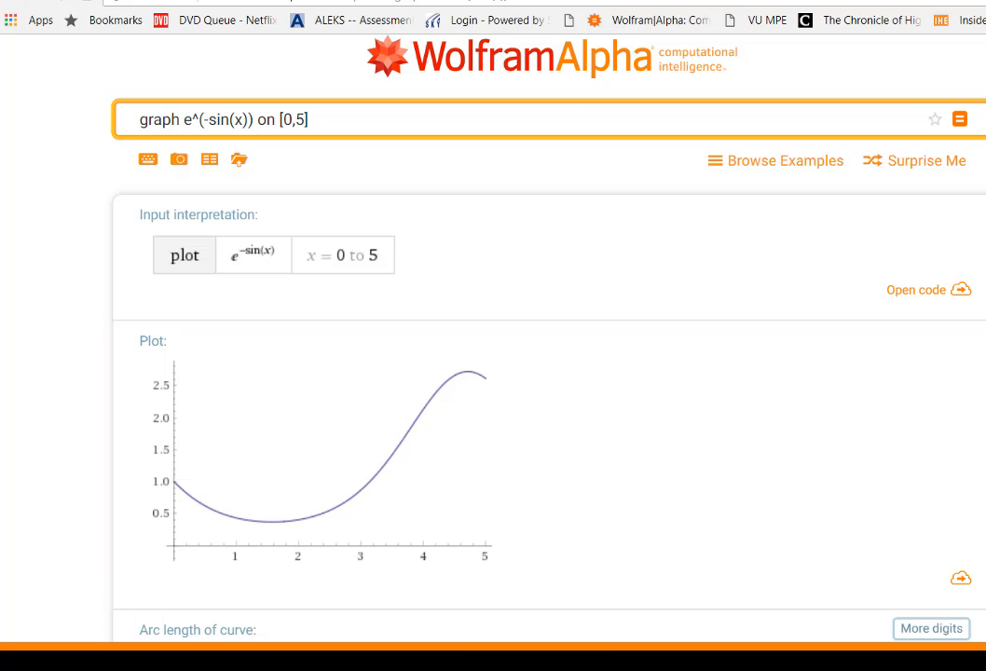
key("alt+Tab")
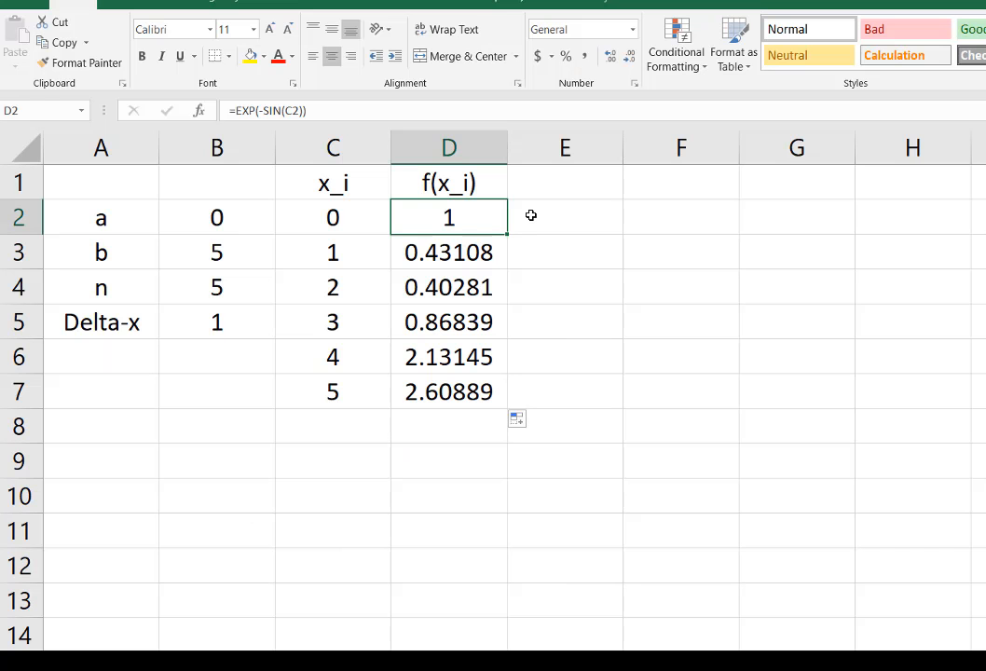
- Select cell E1, check the Riemann sum formula on the TeXRendr browser page, and return to Excel
left_click(645, 223)
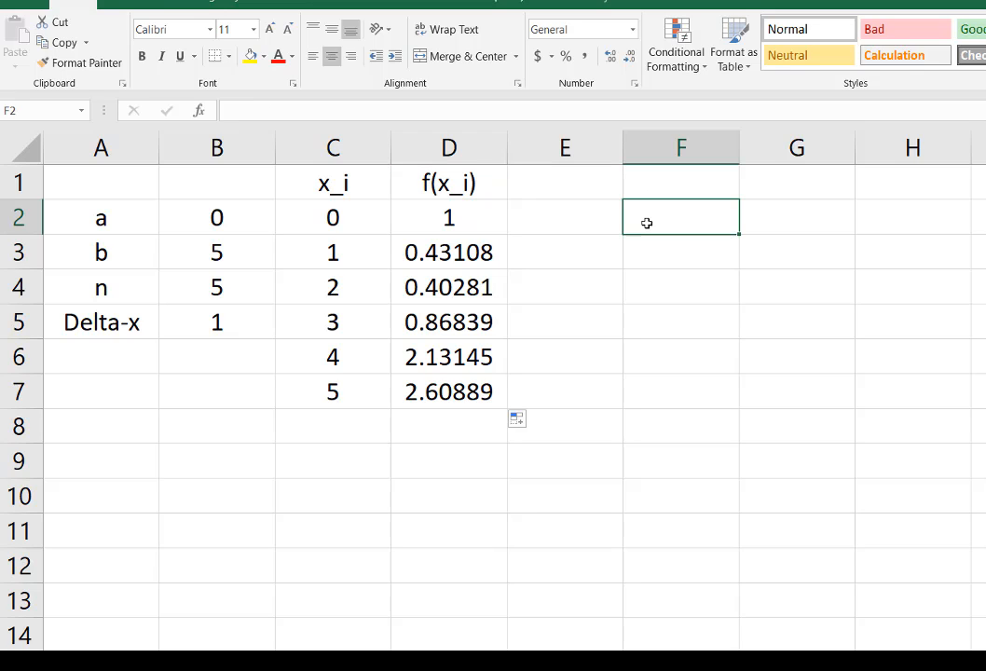
left_click(567, 189)
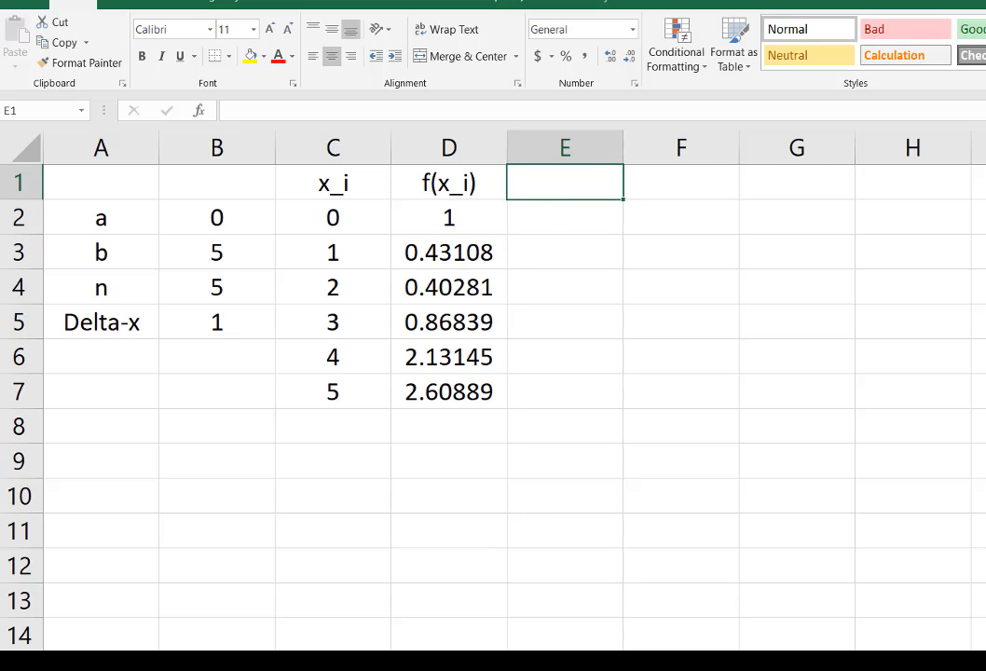
key("alt+Tab")
key("ctrl+Tab")
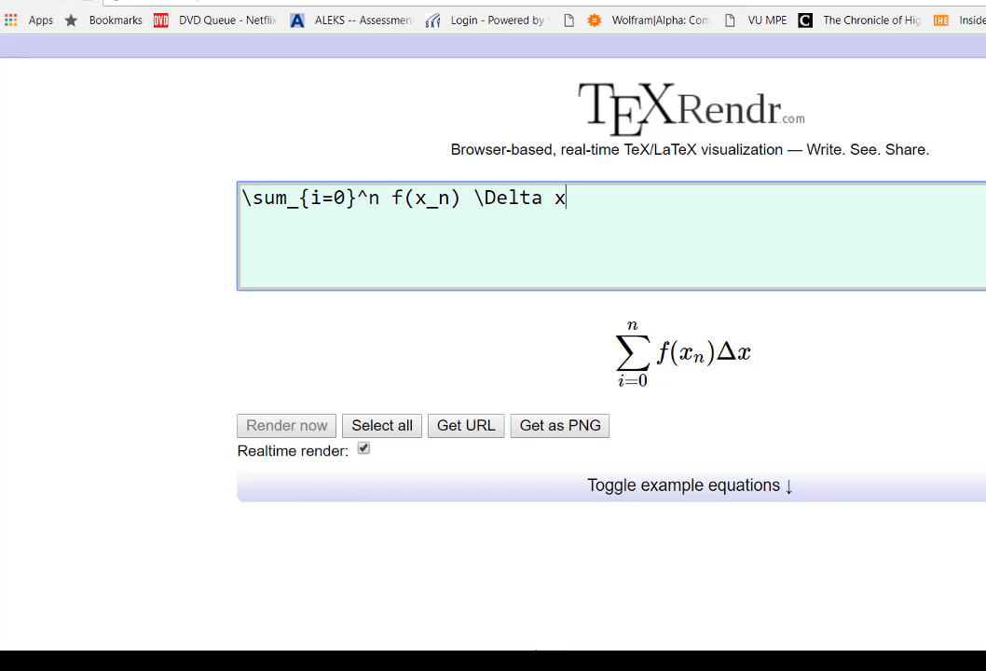
key("alt+Tab")
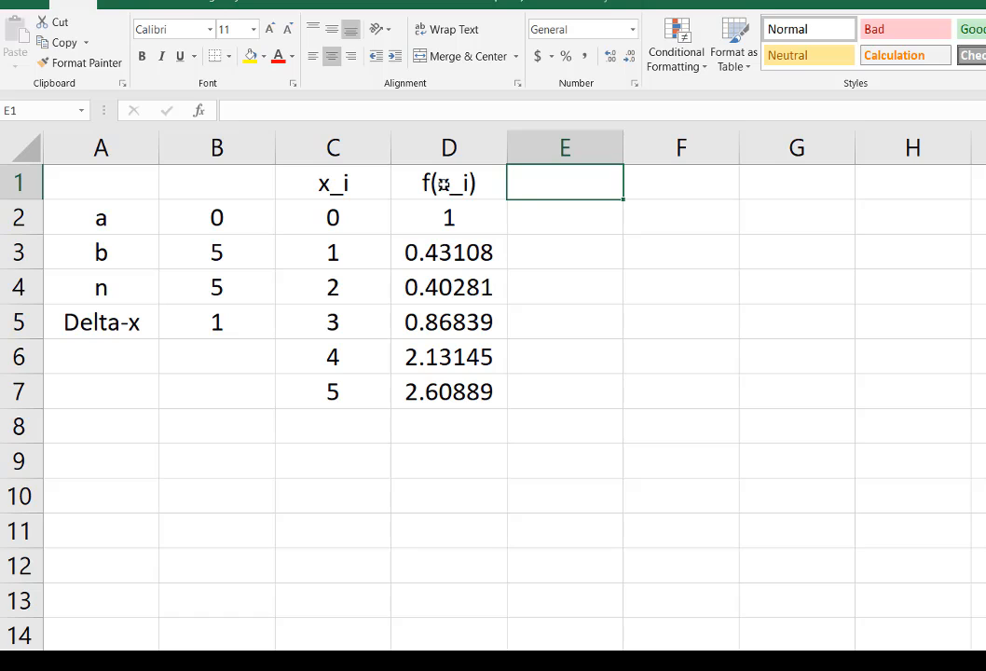
- Enter the heading f(x_i)*Dx in cell E1
type("f(x")
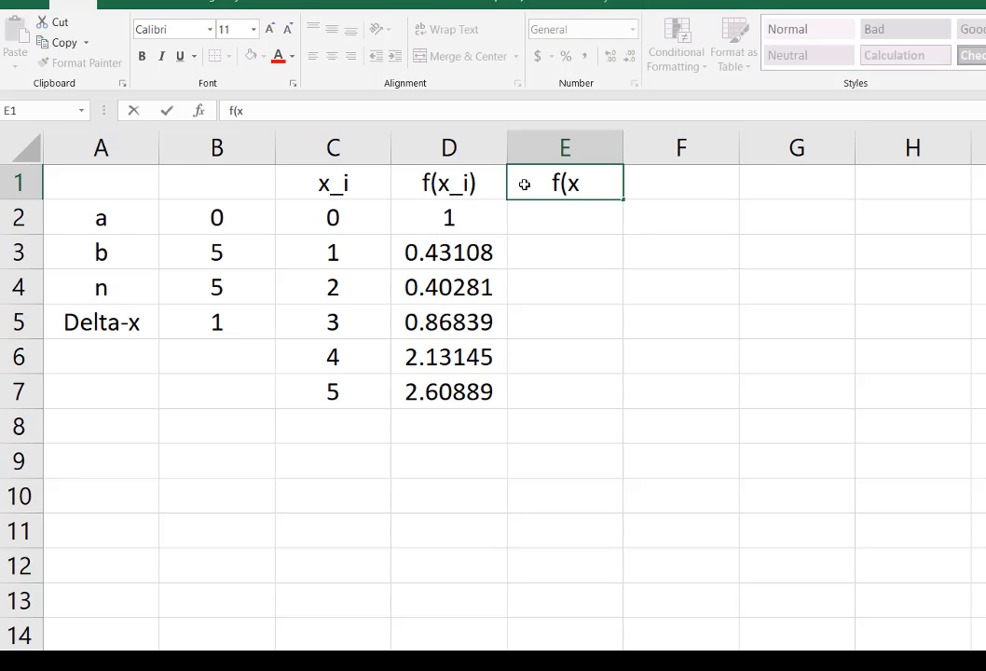
type("_i)*")
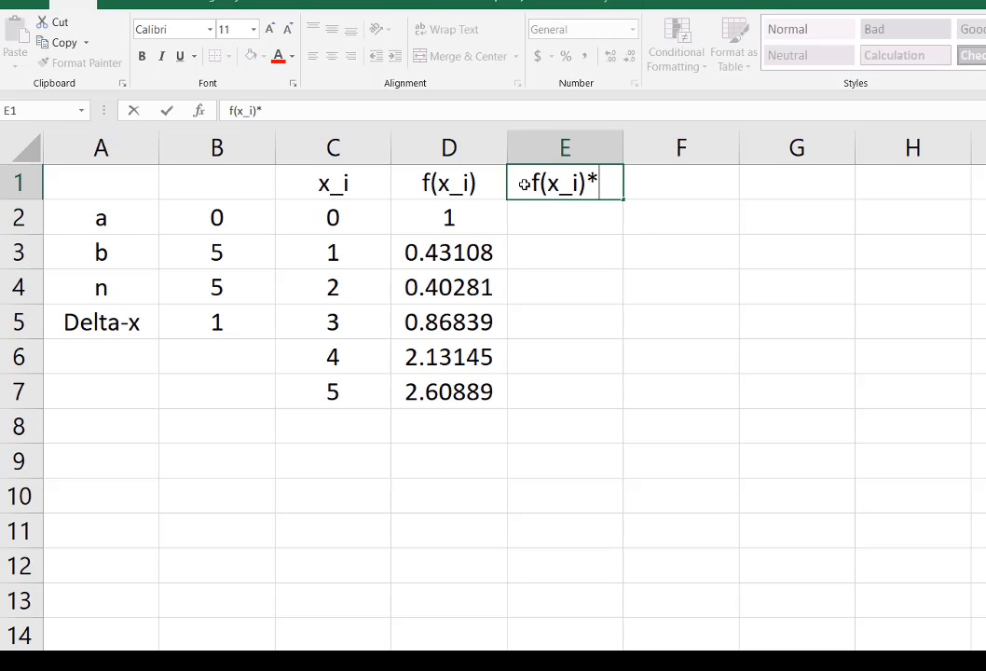
type("Delt")
key("BackSpace")
key("BackSpace")
key("BackSpace")
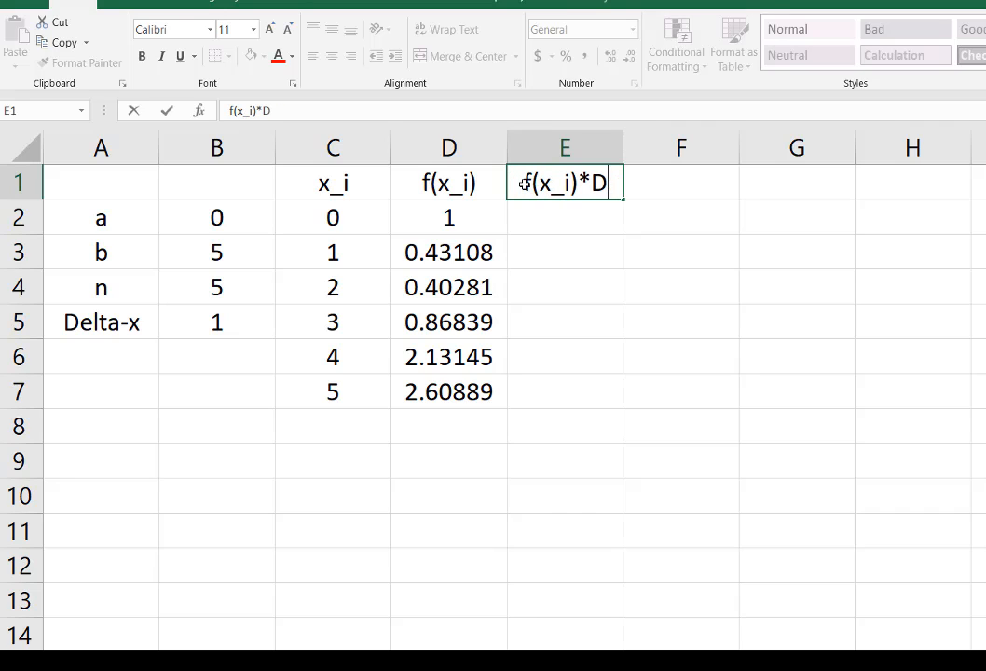
type("x")
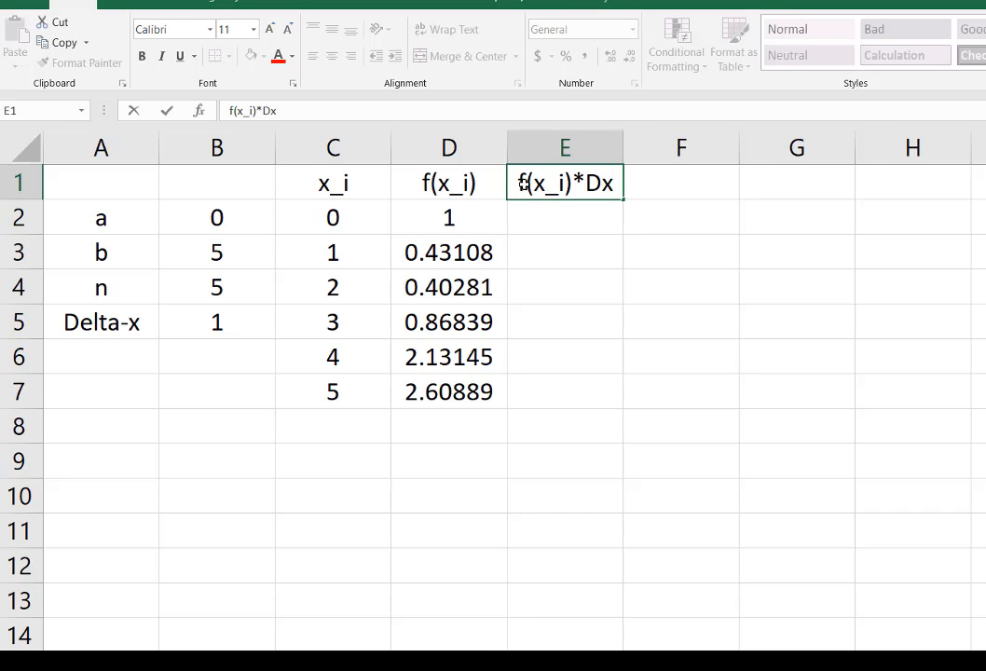
key("Return")
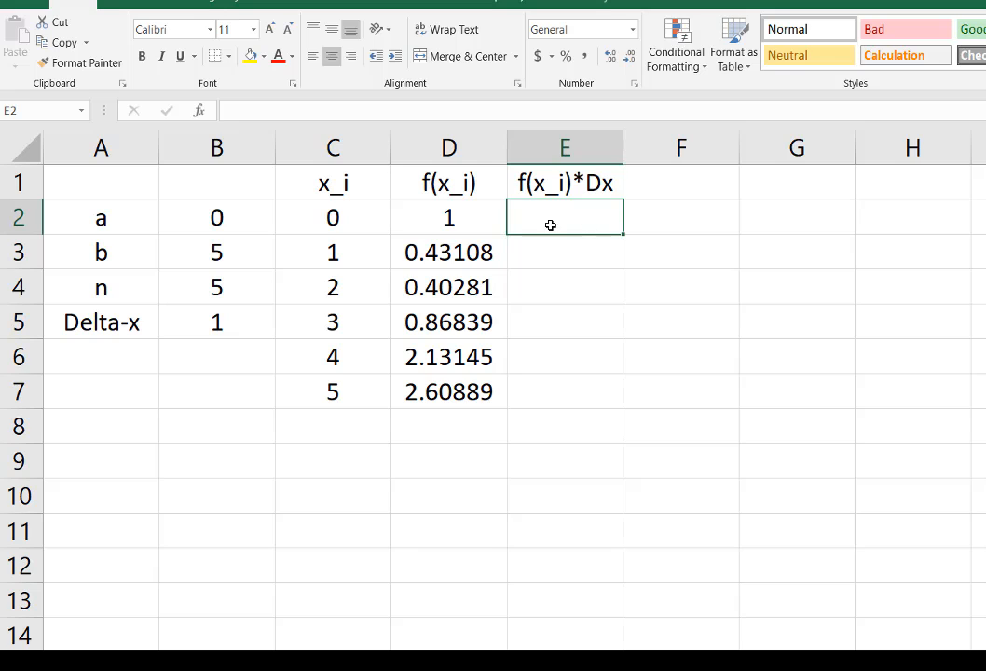
- Enter the formula =D2*$B$5 in cell E2 and fill it down through E7
left_click(457, 218)
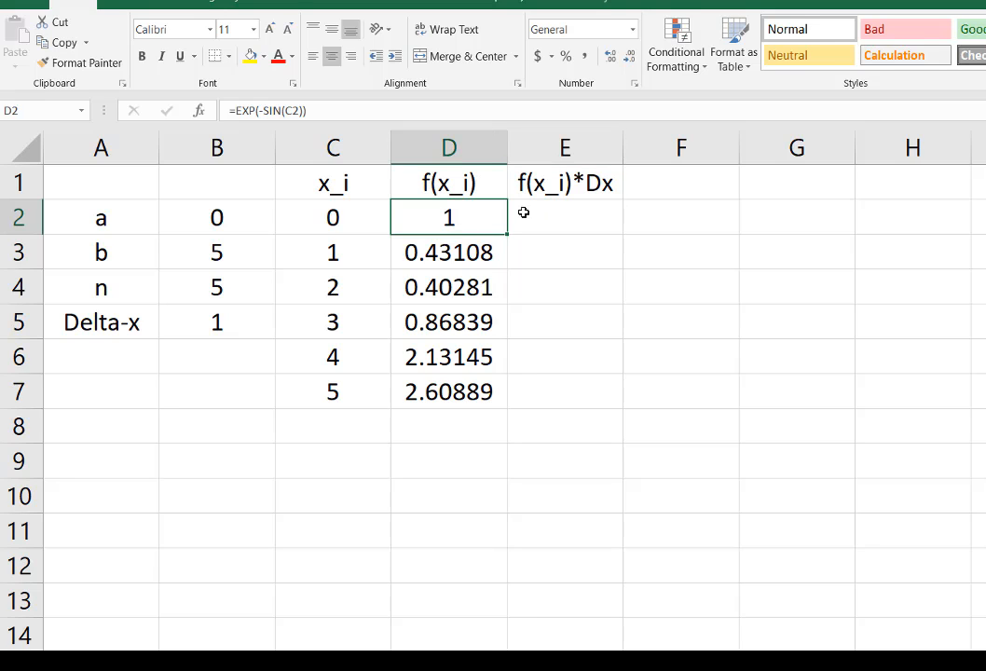
left_click(558, 212)
type("=")
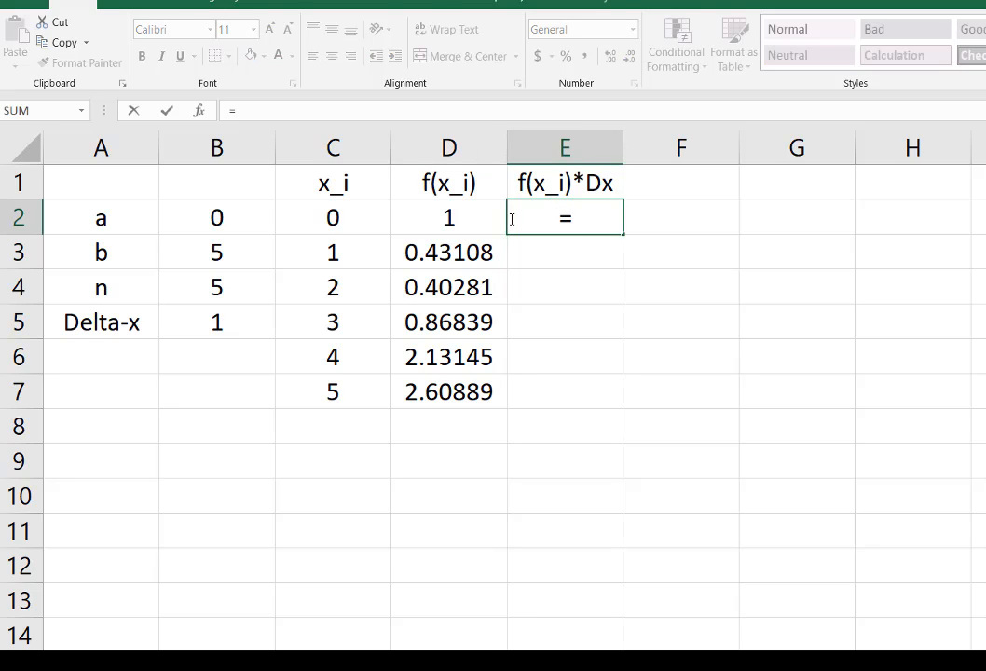
left_click(460, 216)
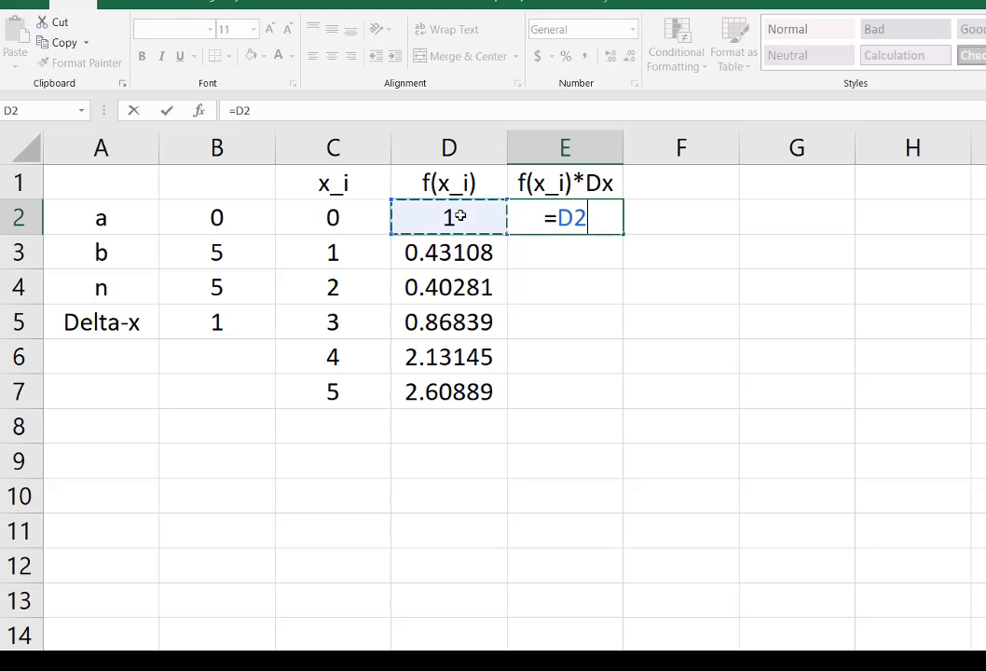
type("*")
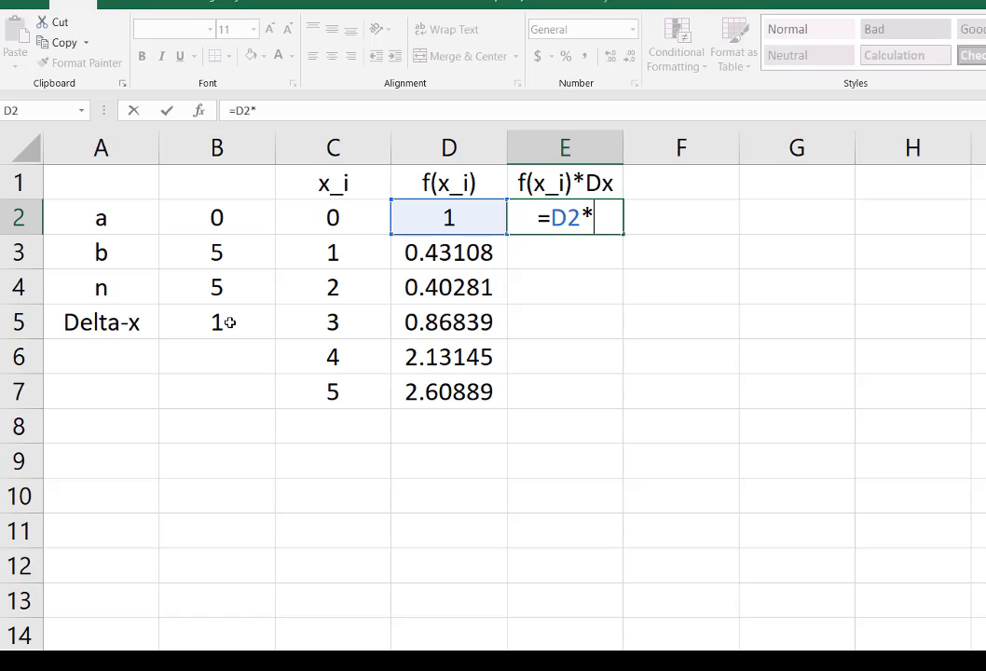
left_click(230, 322)
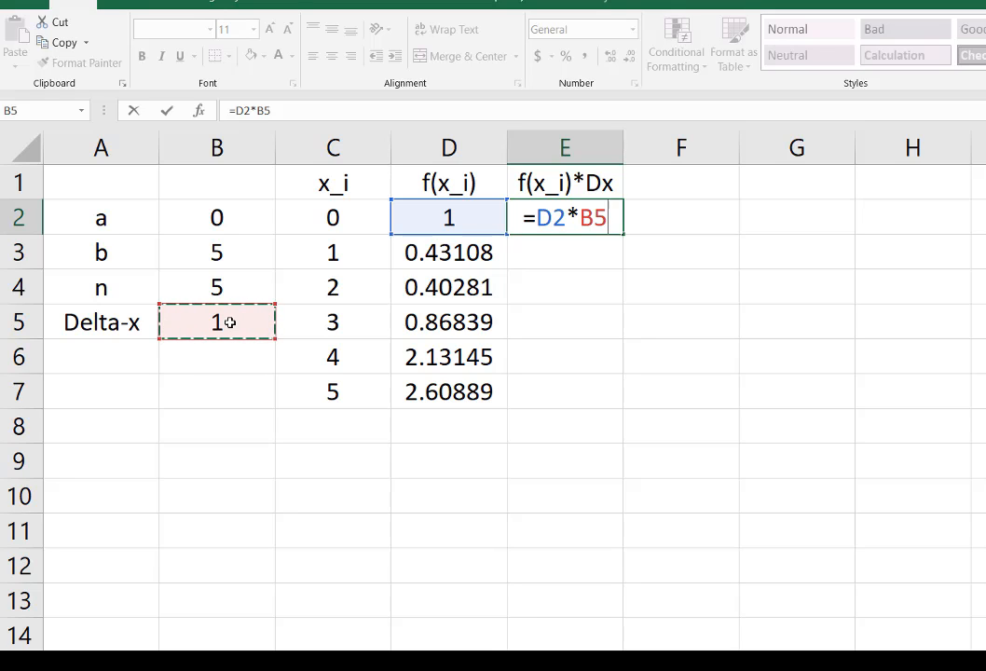
key("F4")
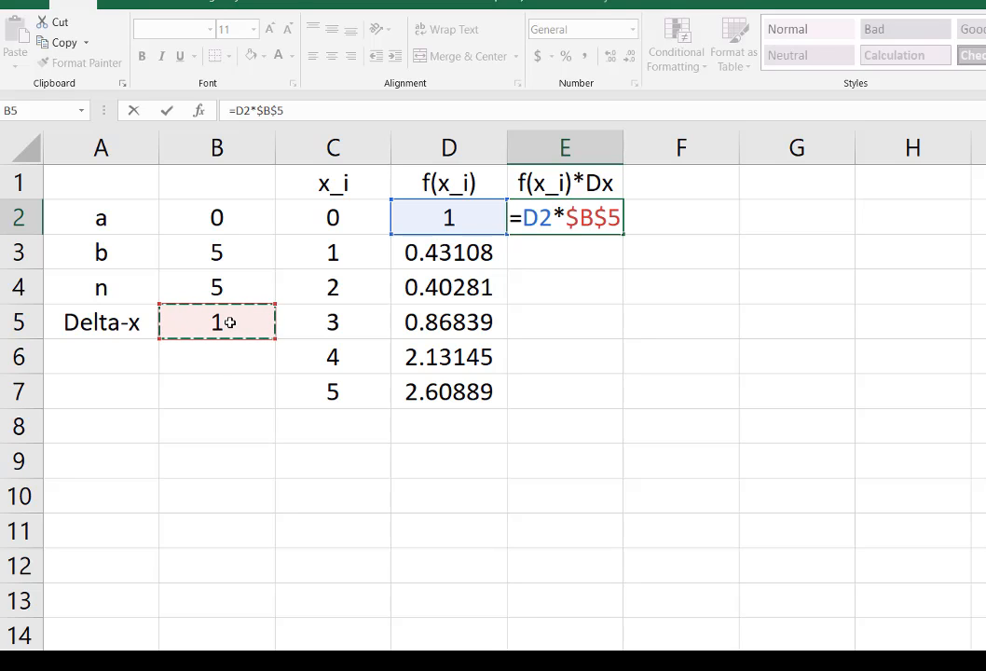
key("Return")
left_click(579, 212)
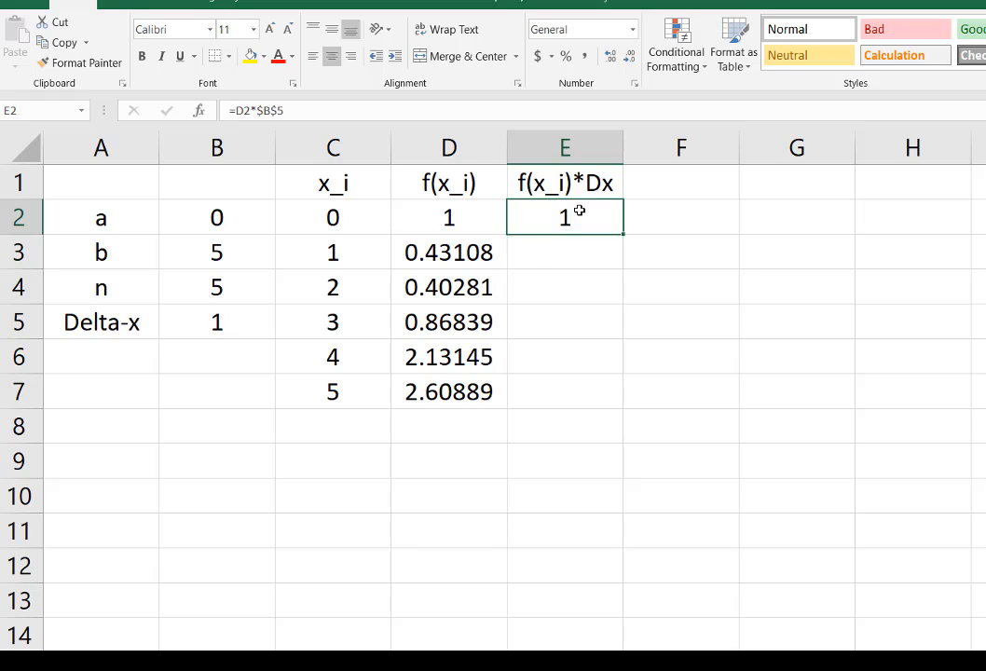
left_click_drag(624, 236, 622, 405)
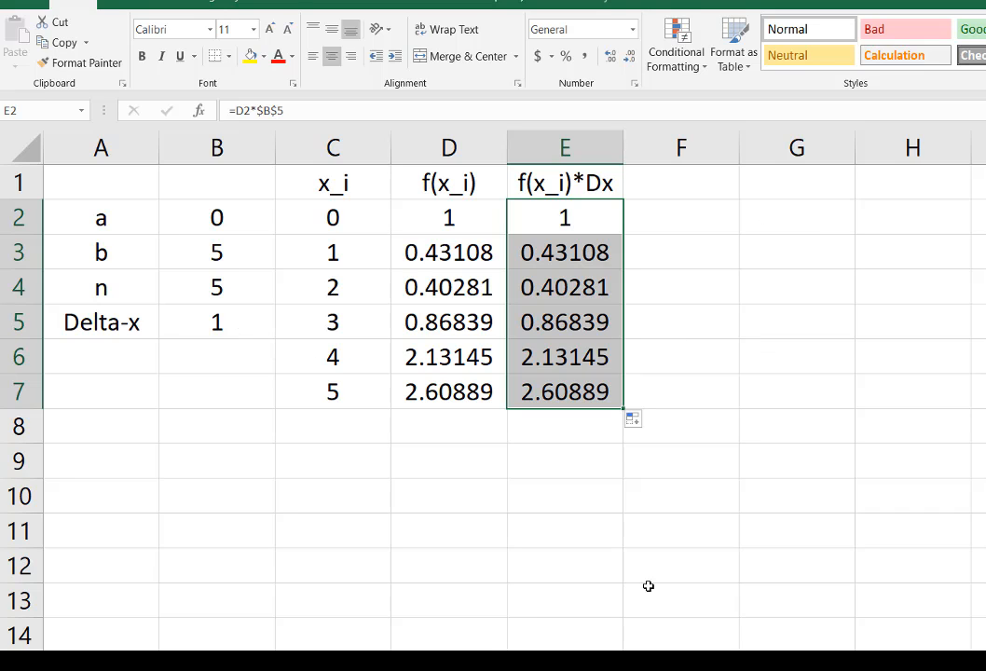
- Review the sum formula on the TeXRendr page, then examine the f(x_i) cells in Excel from D2 to D7
left_click(466, 663)
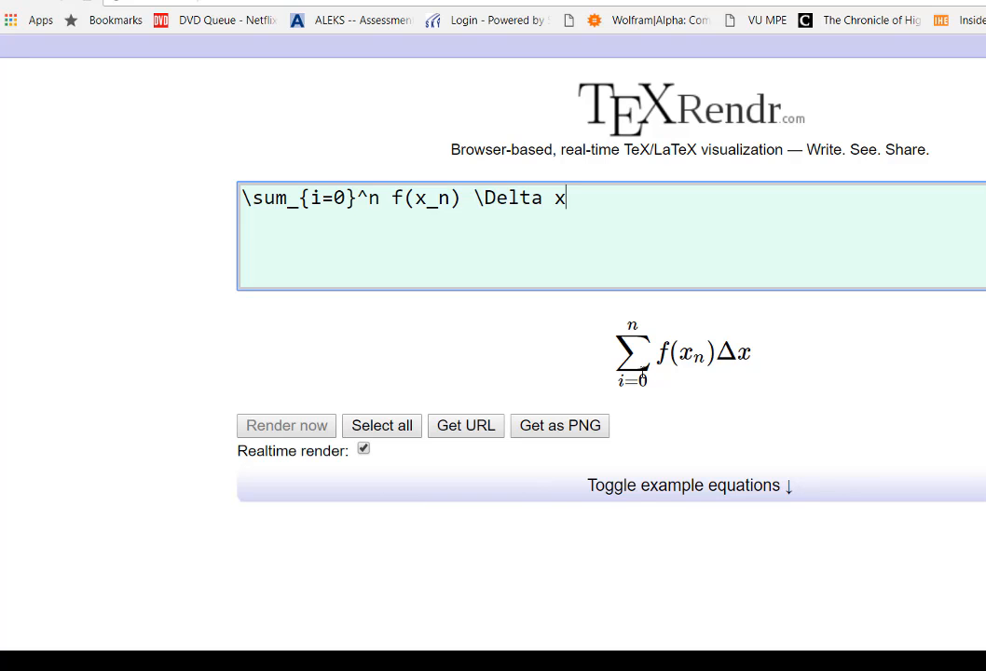
left_click(575, 664)
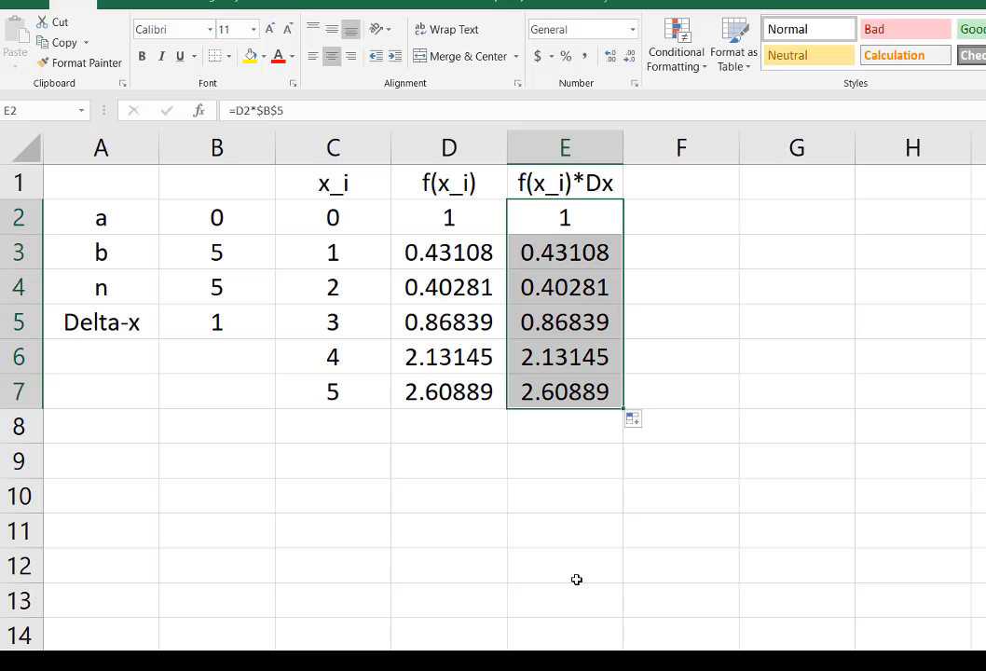
left_click(578, 210)
left_click(479, 213)
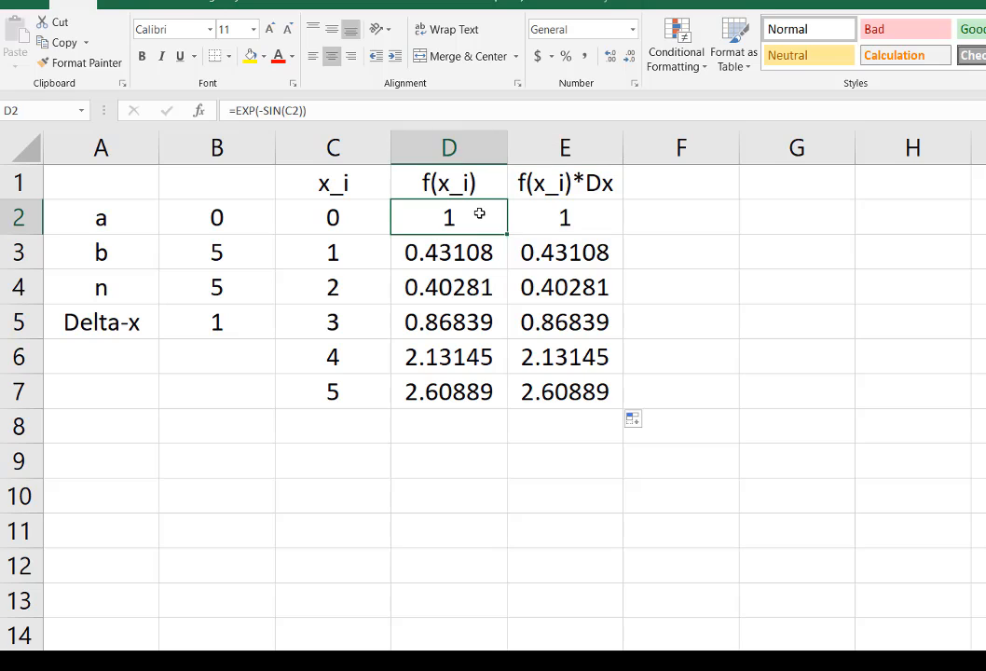
key("Down")
key("Down")
key("Down")
key("Down")
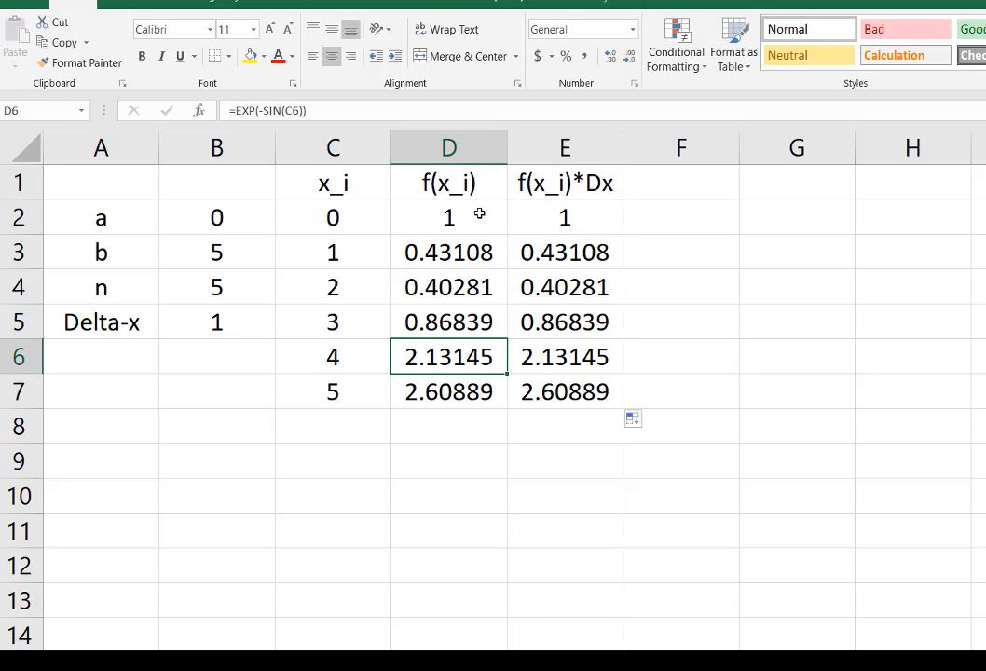
key("Down")
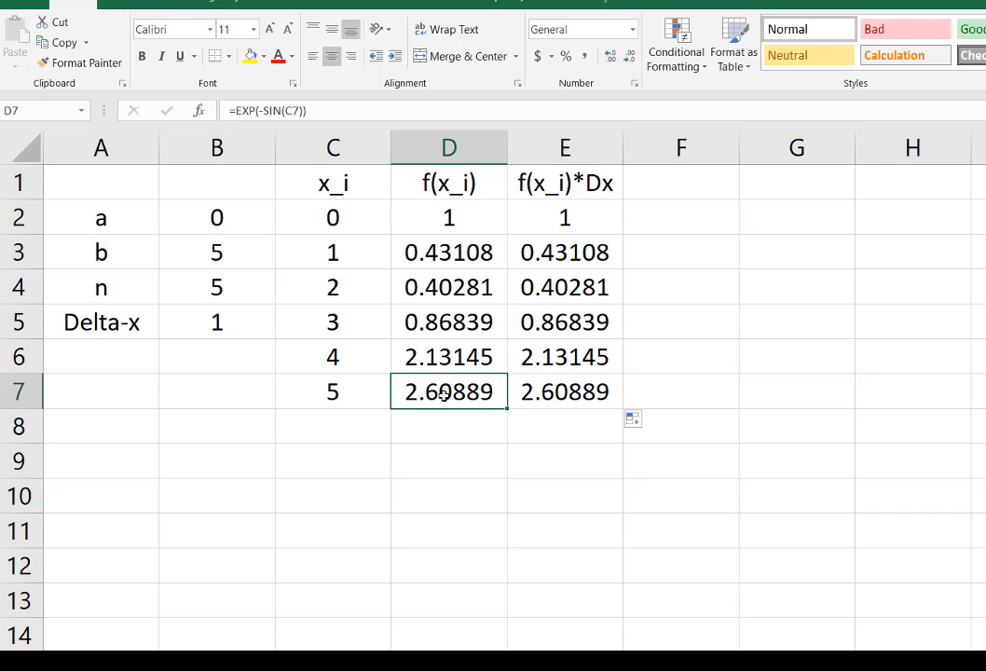
- Enter the label LHR in cell G2
left_click(769, 216)
type("LHR")
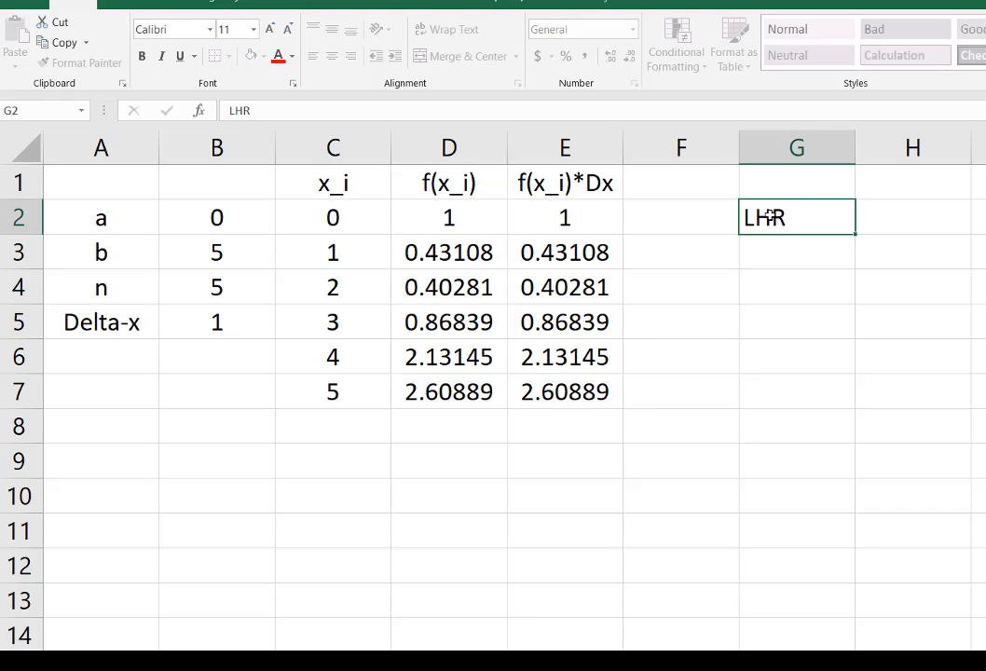
key("Tab")
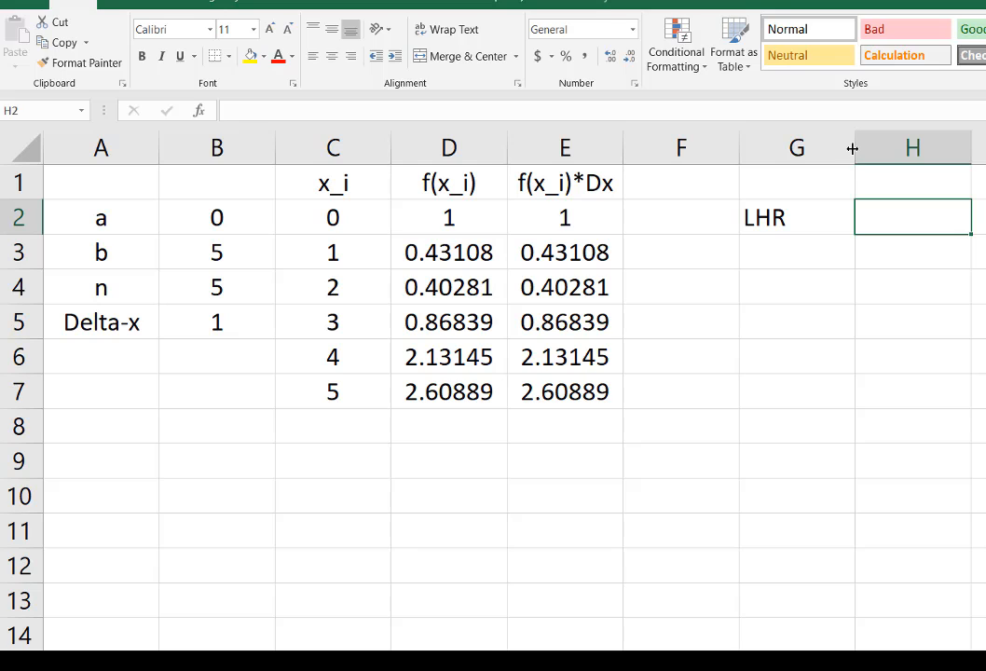
- Enter the formula =sum(E2:E6) in cell H2 for the left-hand sum
type("=")
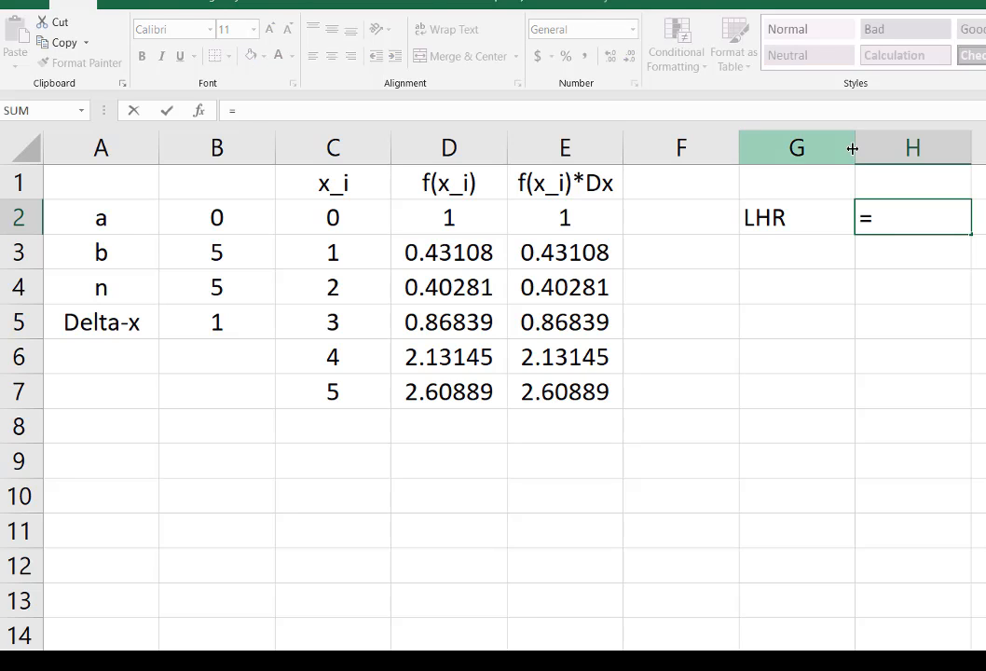
type("sum")
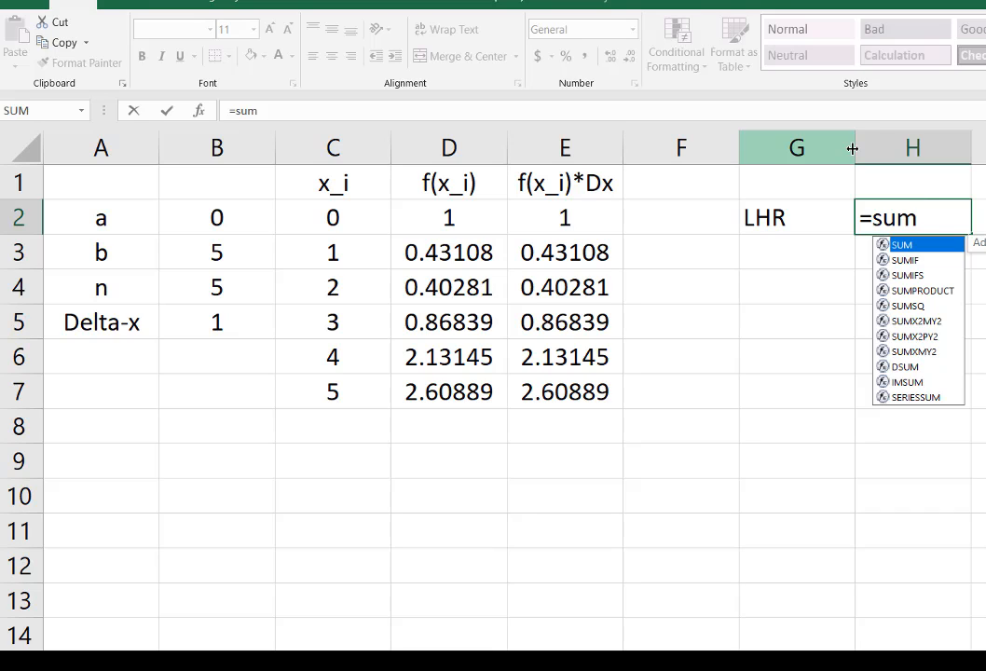
type("(")
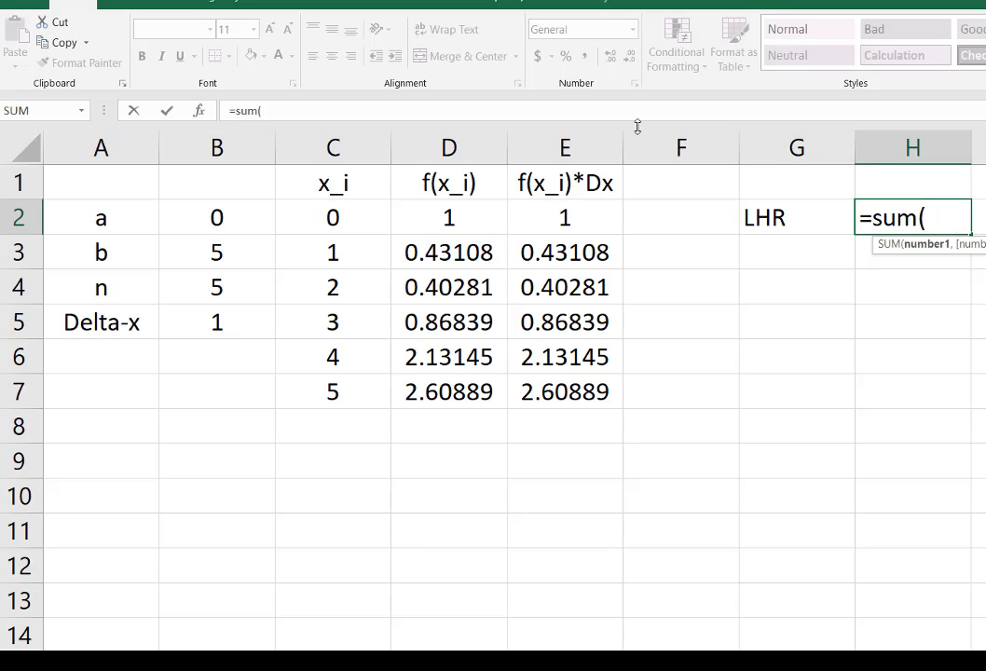
left_click_drag(570, 218, 577, 354)
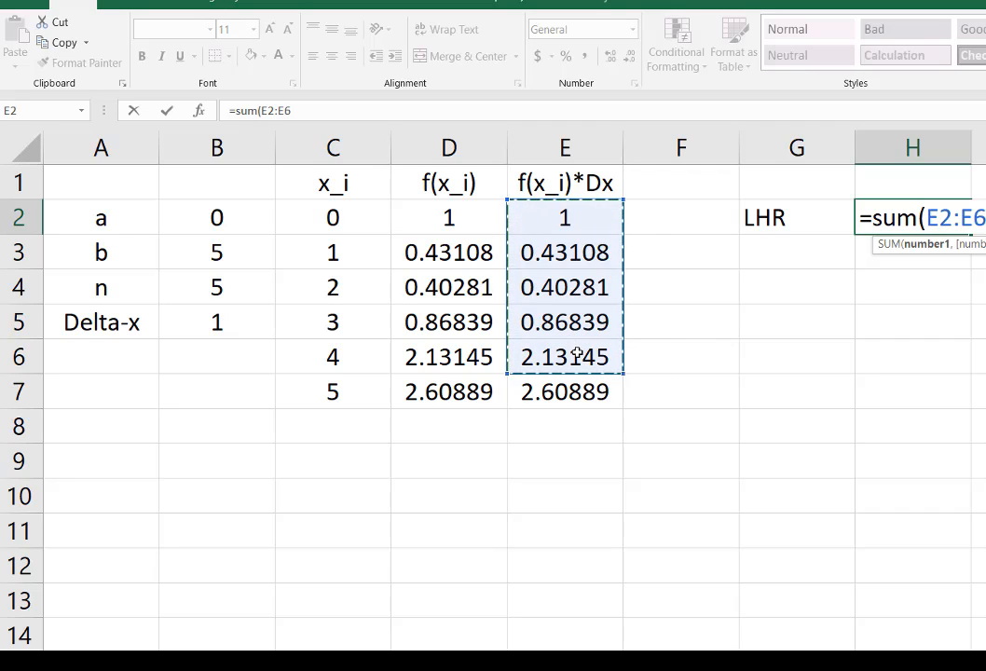
type(")")
key("Return")
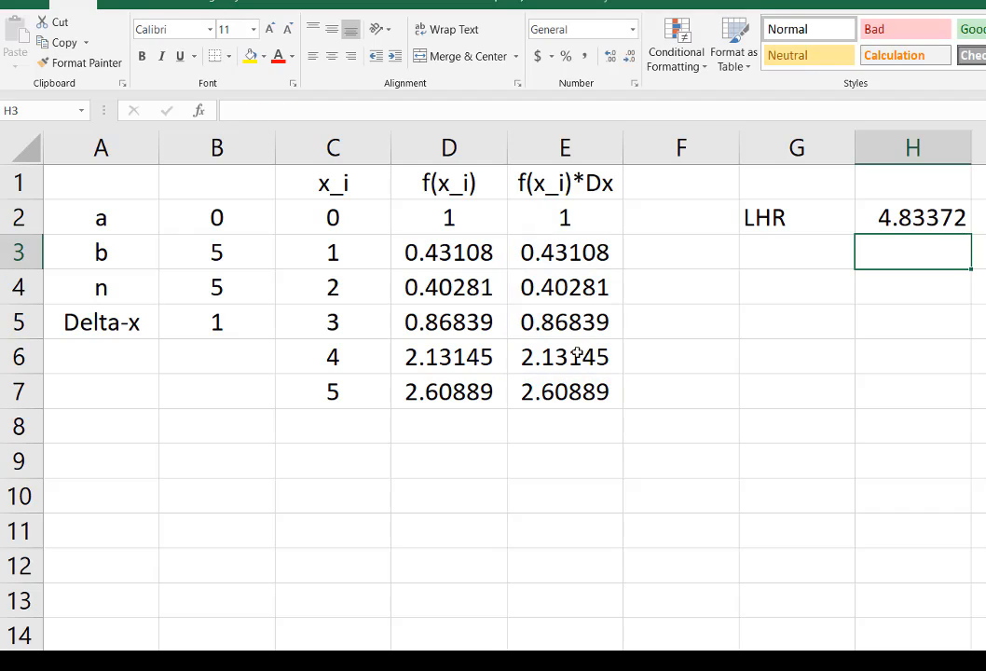
- Enter the label RHR in cell G3 and the right-hand sum formula =sum(E3:E7) in cell H3
left_click(768, 261)
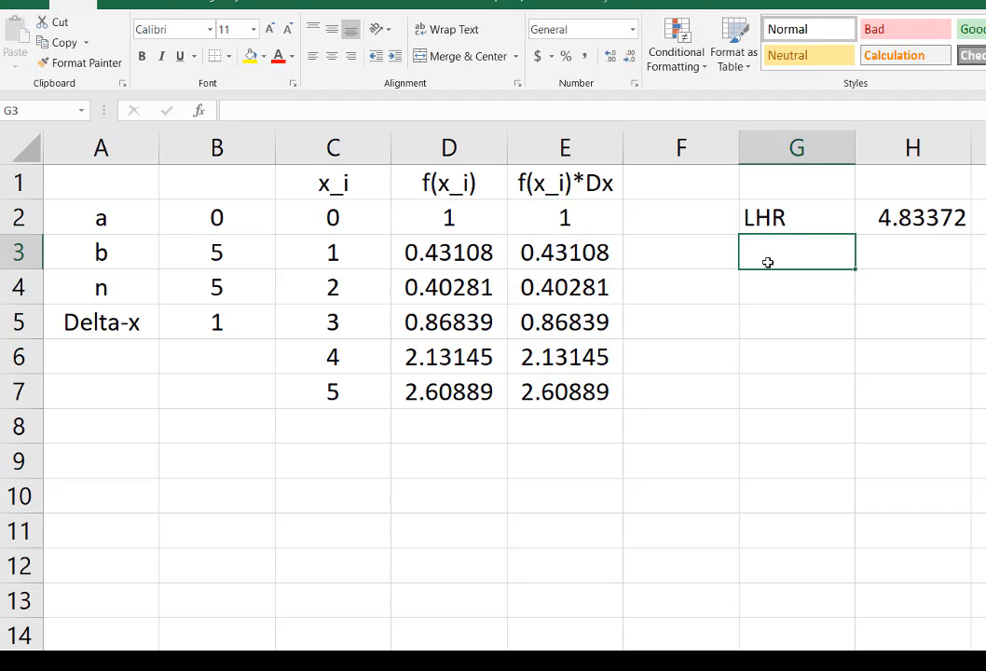
type("RHR")
key("Tab")
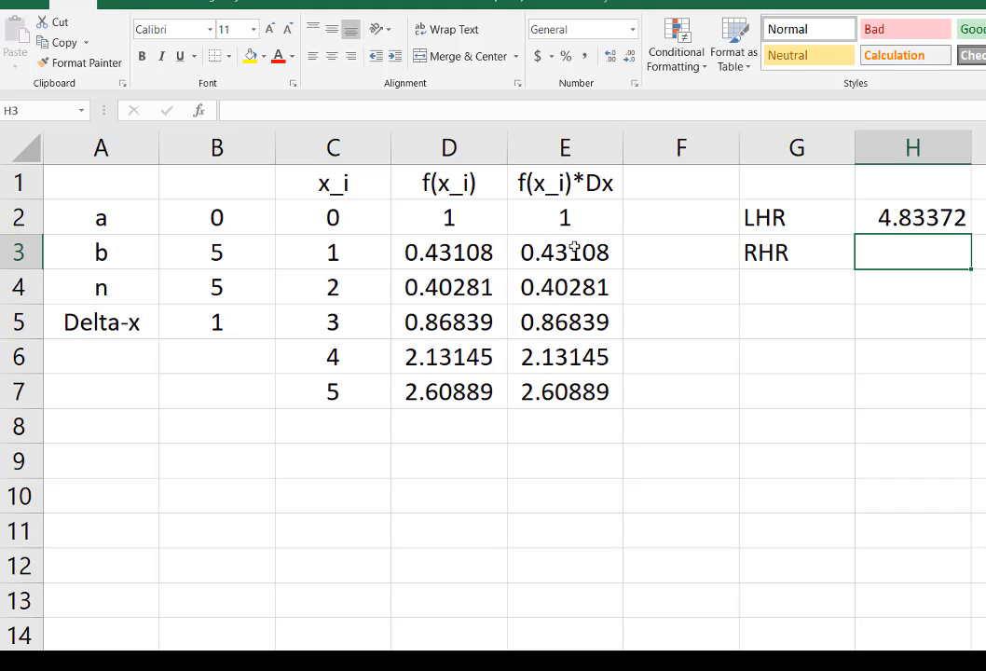
left_click(578, 216)
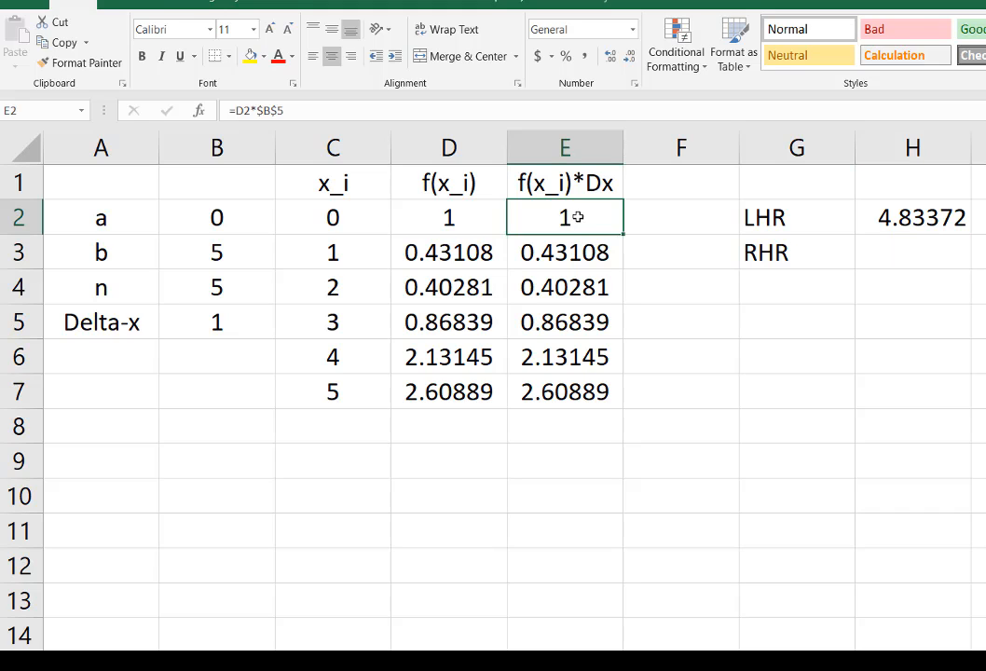
left_click(578, 244)
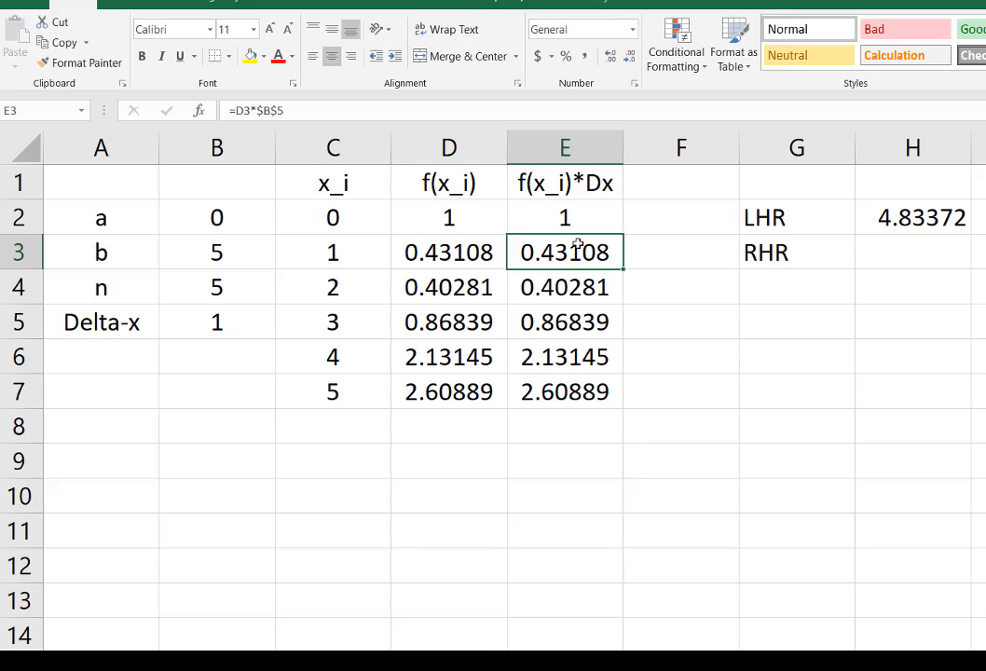
left_click(922, 237)
type("=sum(")
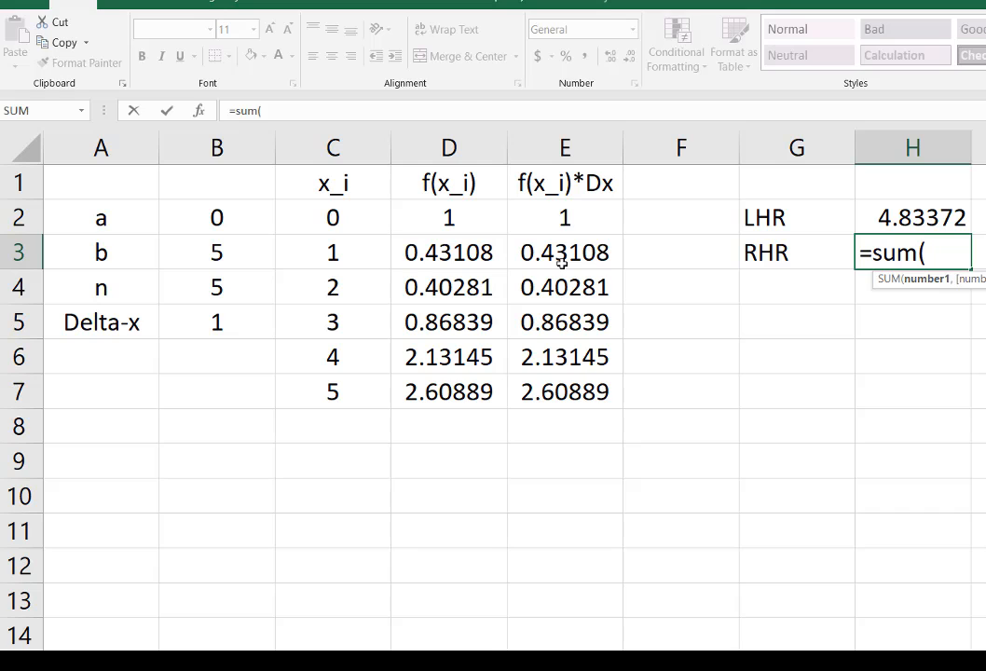
left_click_drag(562, 263, 578, 398)
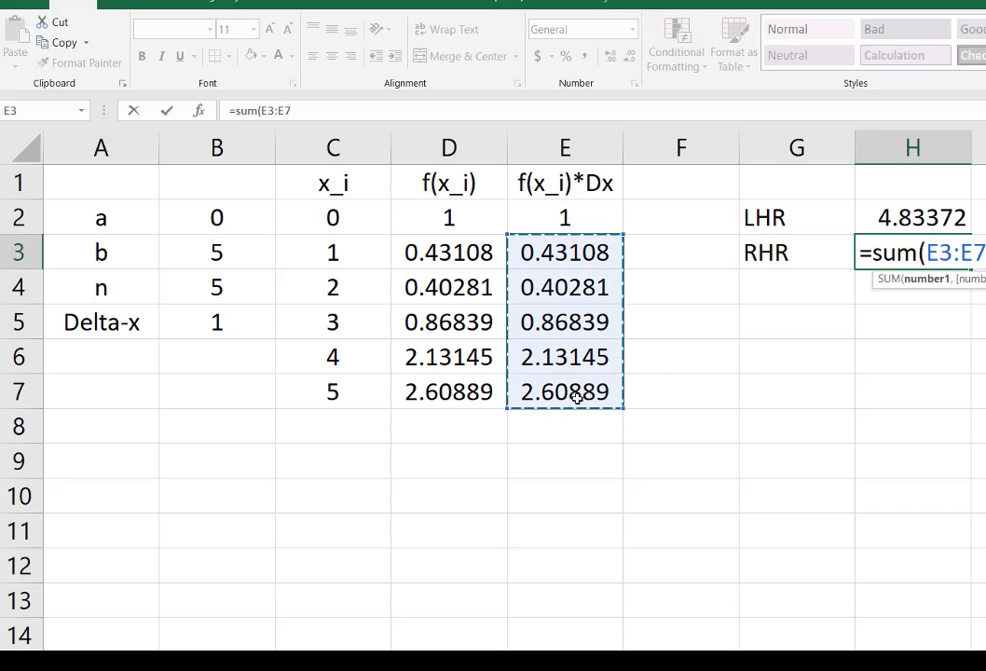
type(")")
key("Return")
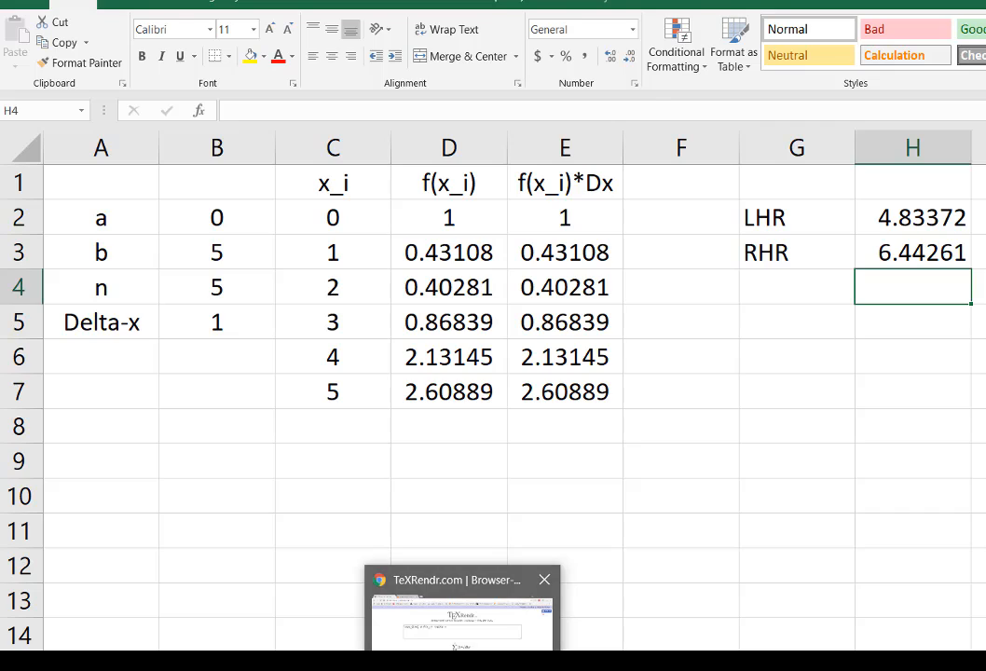
- Review the sum formula on the TeXRendr page in the browser, and set n to 10 in cell B4 back in Excel
left_click(462, 610)
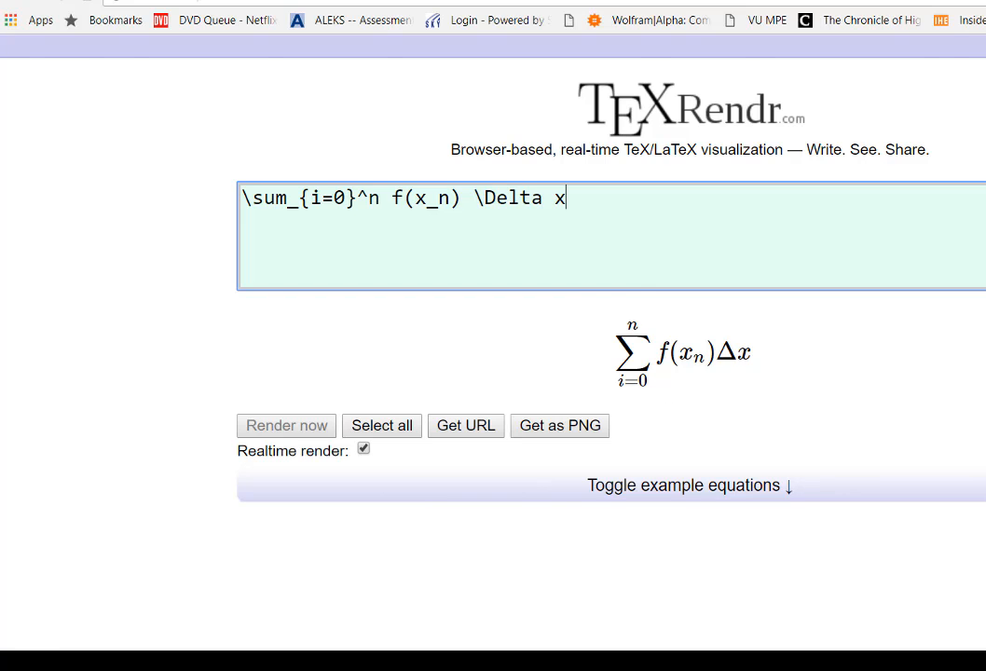
left_click(540, 662)
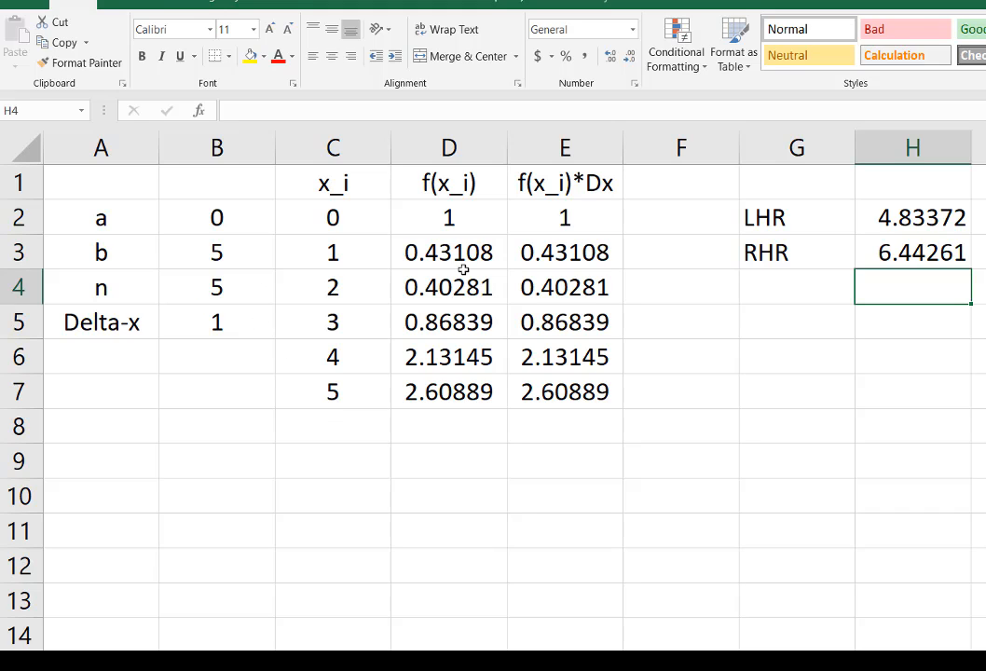
left_click(225, 286)
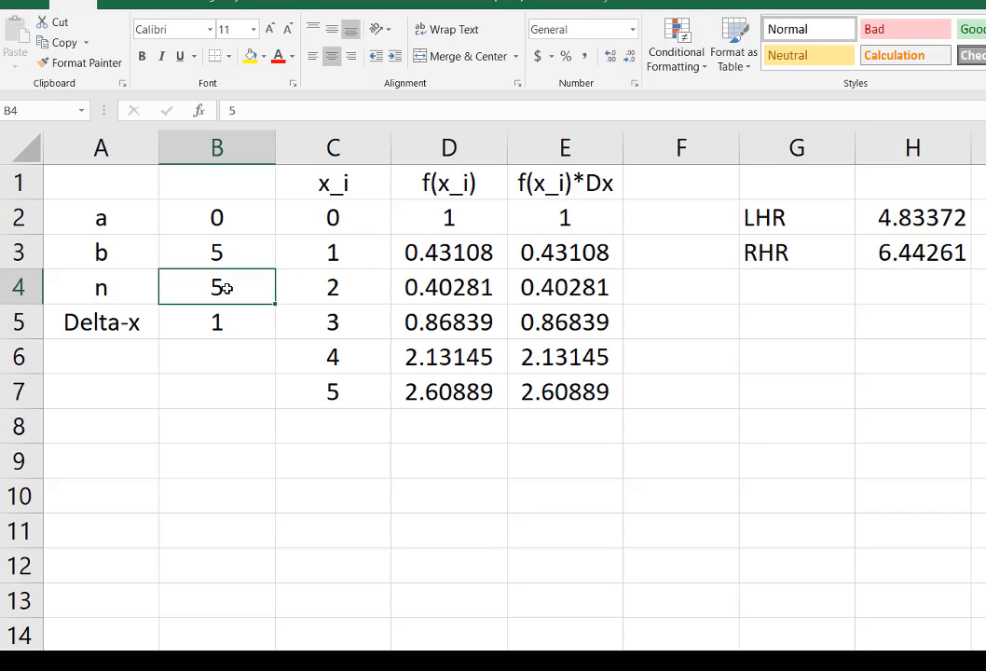
type("10")
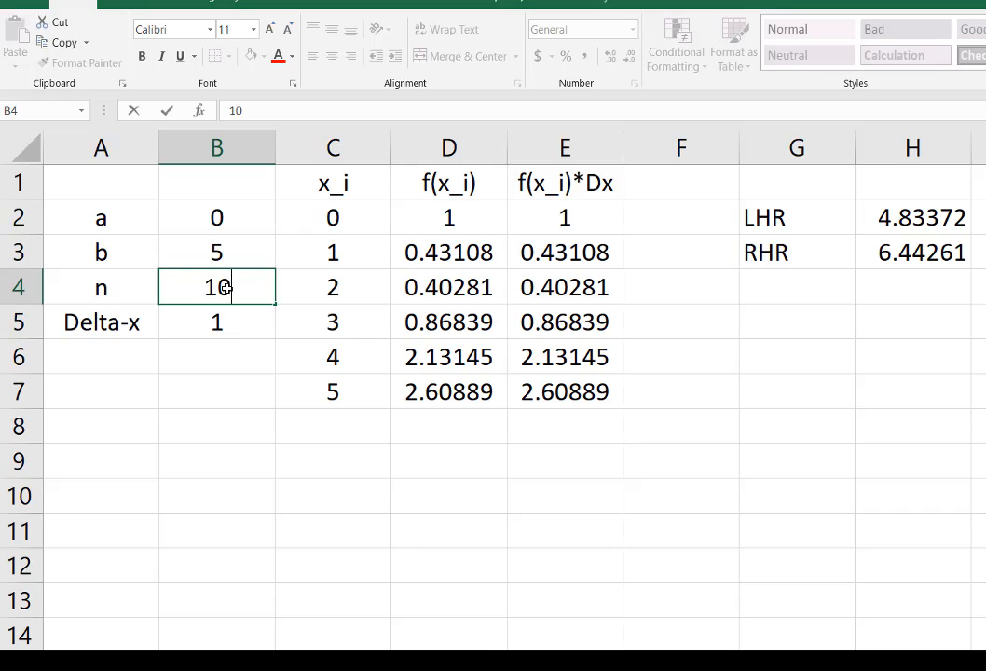
key("Return")
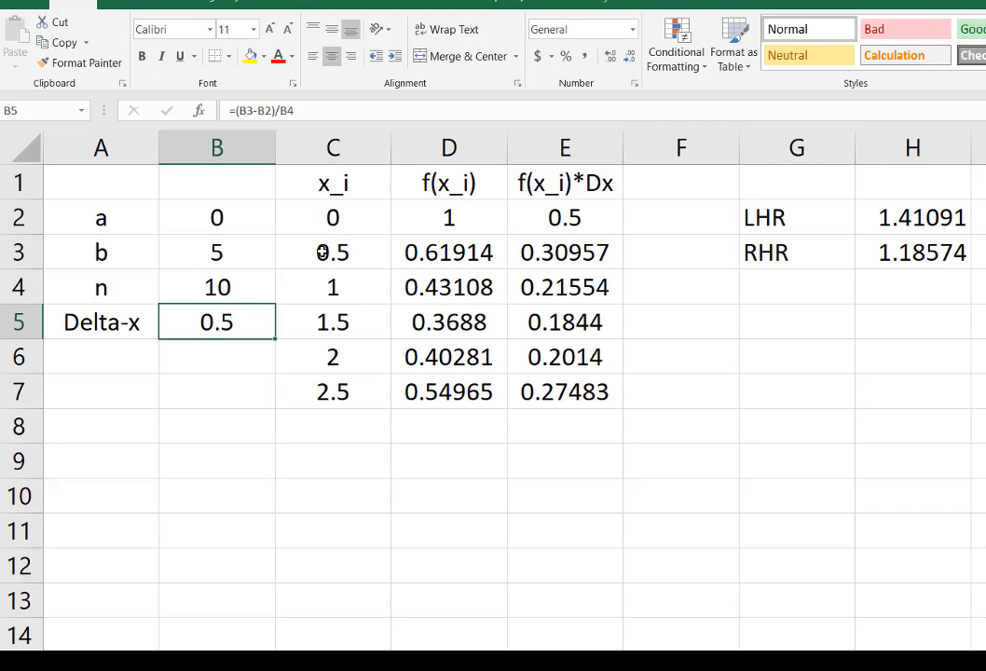
- Fill the x_i, f(x_i) and f(x_i)*Dx formulas from C7:E7 down through row 12
left_click(332, 217)
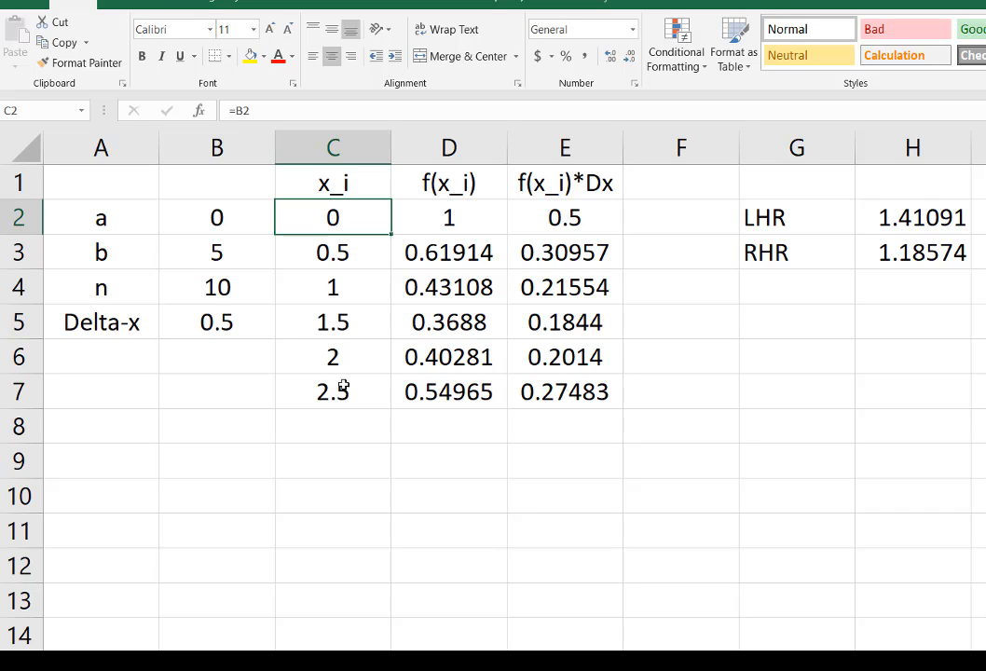
left_click_drag(346, 389, 564, 384)
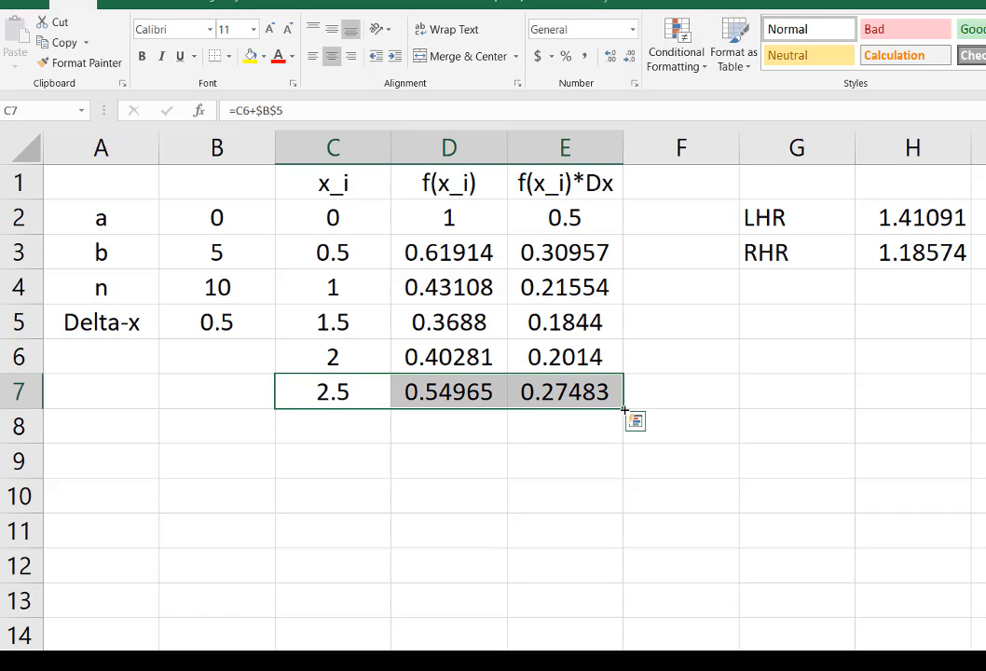
left_click_drag(624, 410, 631, 585)
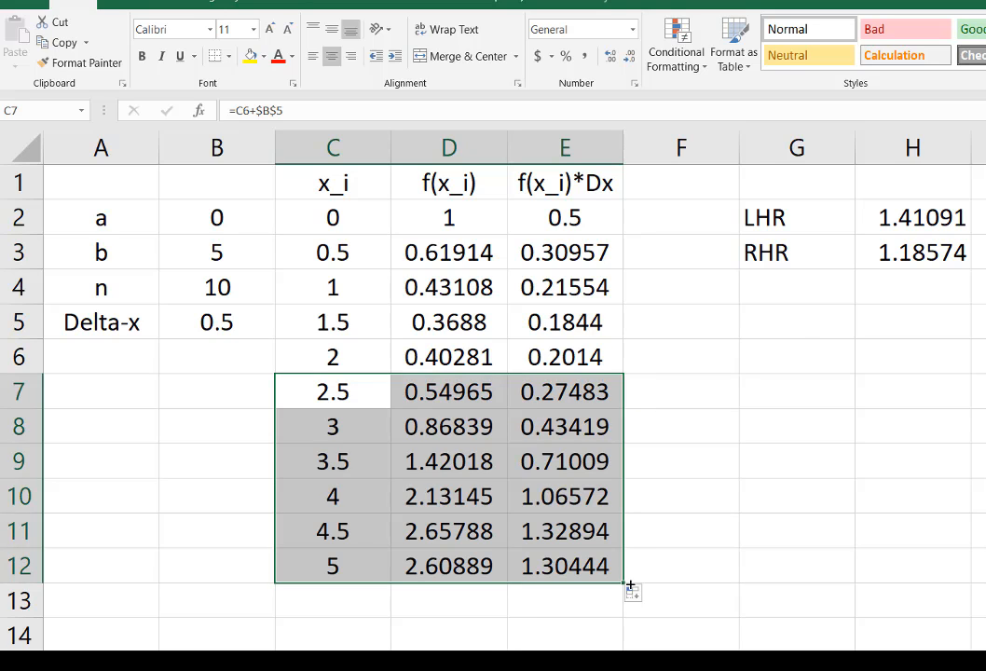
- Examine the formulas in the x_i, f(x_i) and f(x_i)*Dx columns, especially in rows 7 and 9
left_click(598, 387)
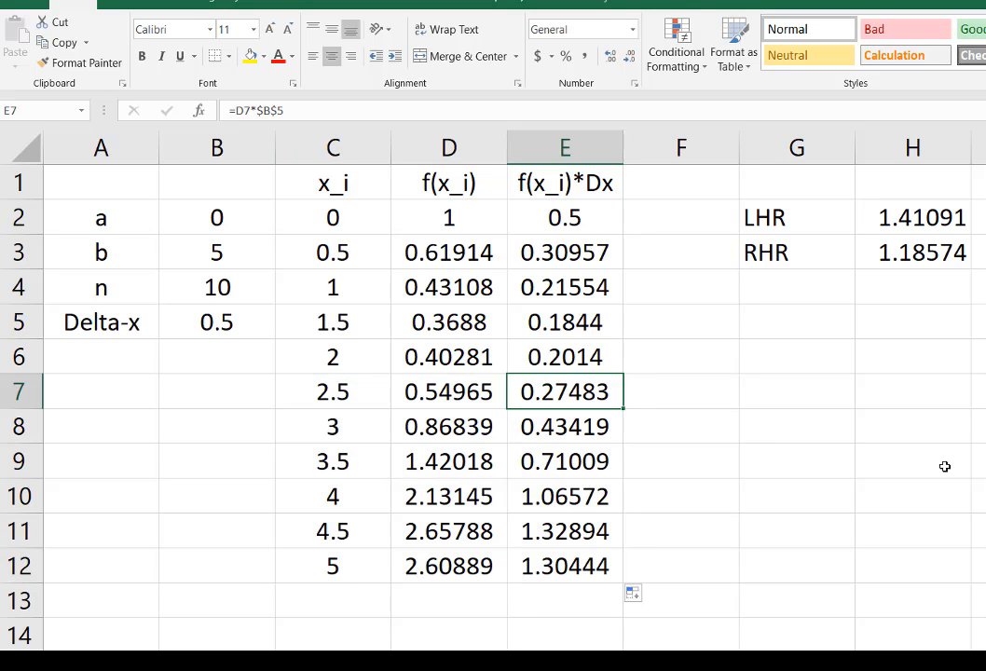
left_click_drag(451, 215, 587, 571)
left_click(498, 386)
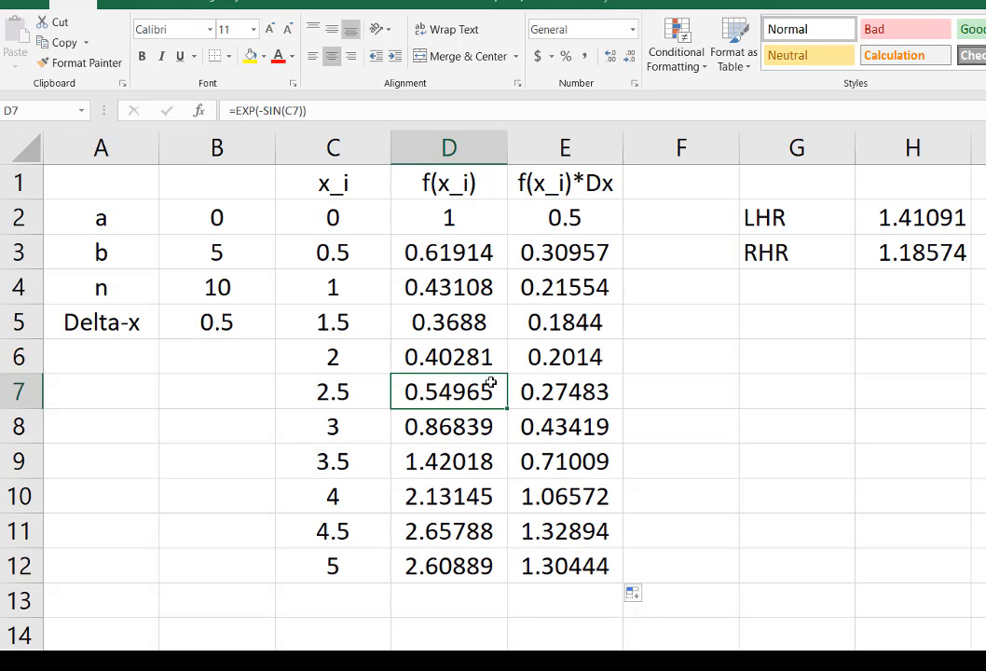
left_click(473, 459)
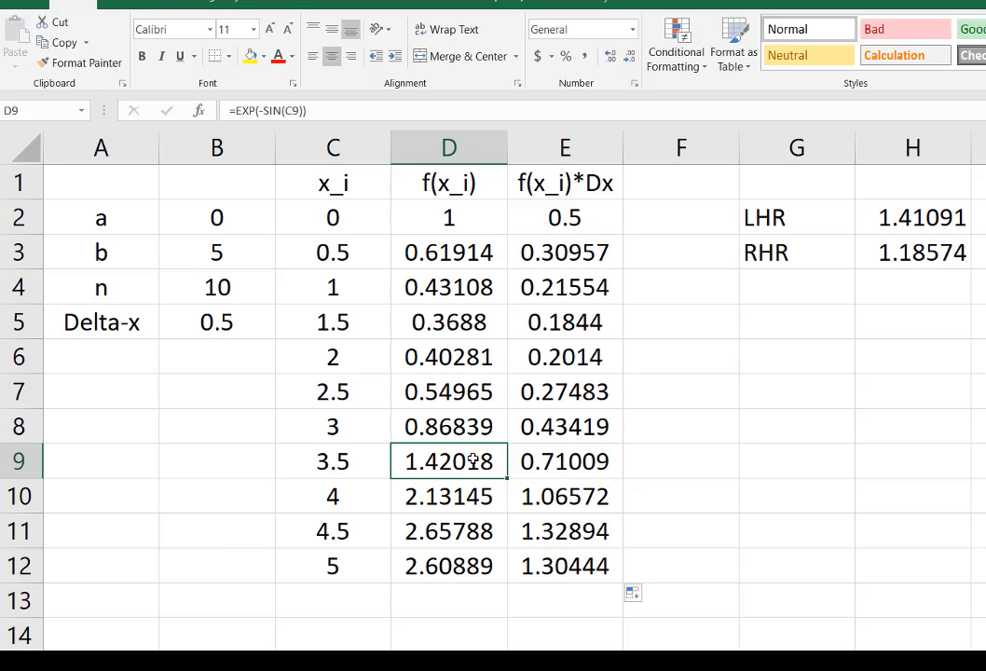
left_click(326, 460)
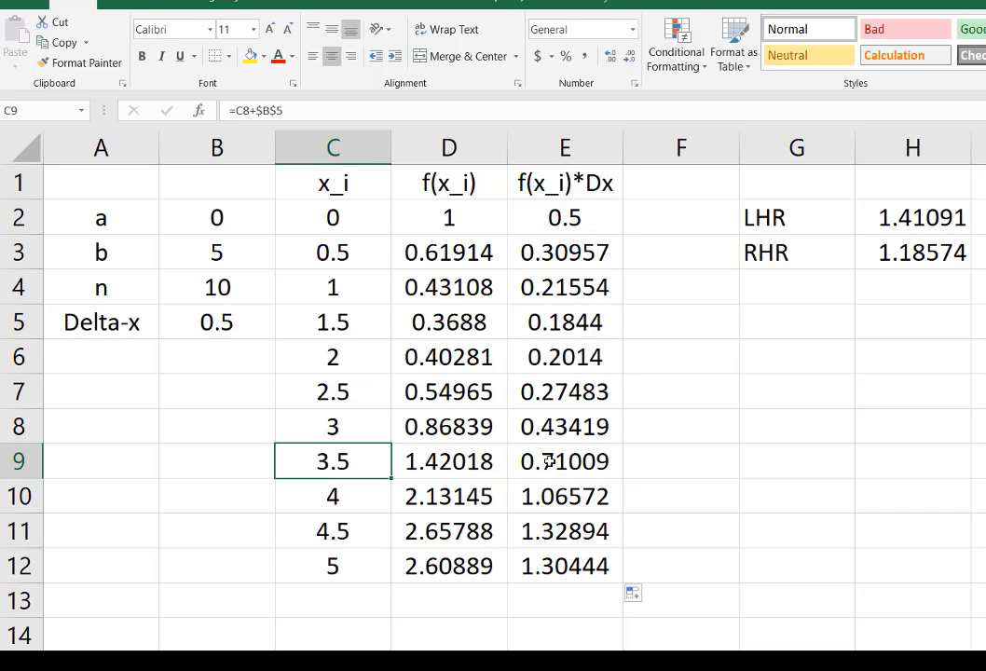
left_click(549, 461)
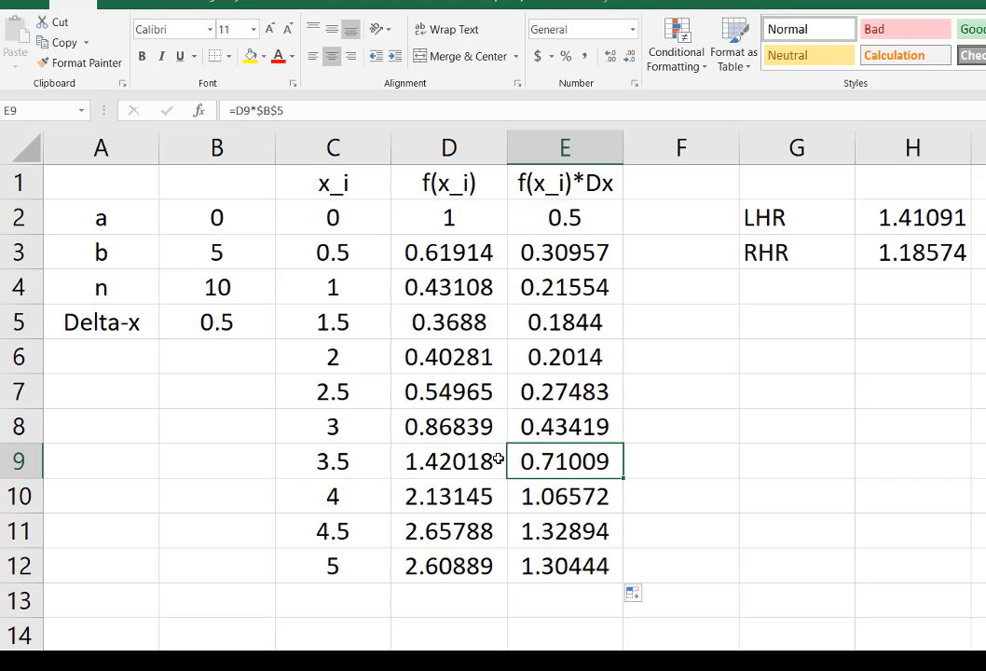
left_click(488, 462)
left_click(551, 460)
- Extend the LHR formula in H2 to =SUM(E2:E11) and the RHR formula in H3 to =SUM(E3:E12)
double_click(906, 217)
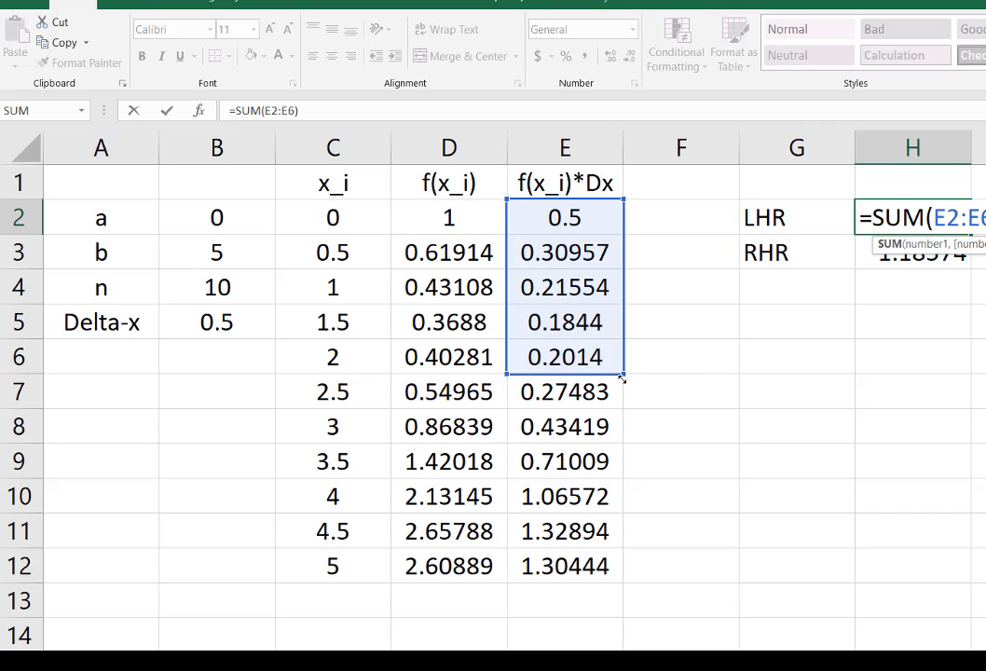
left_click_drag(624, 374, 620, 542)
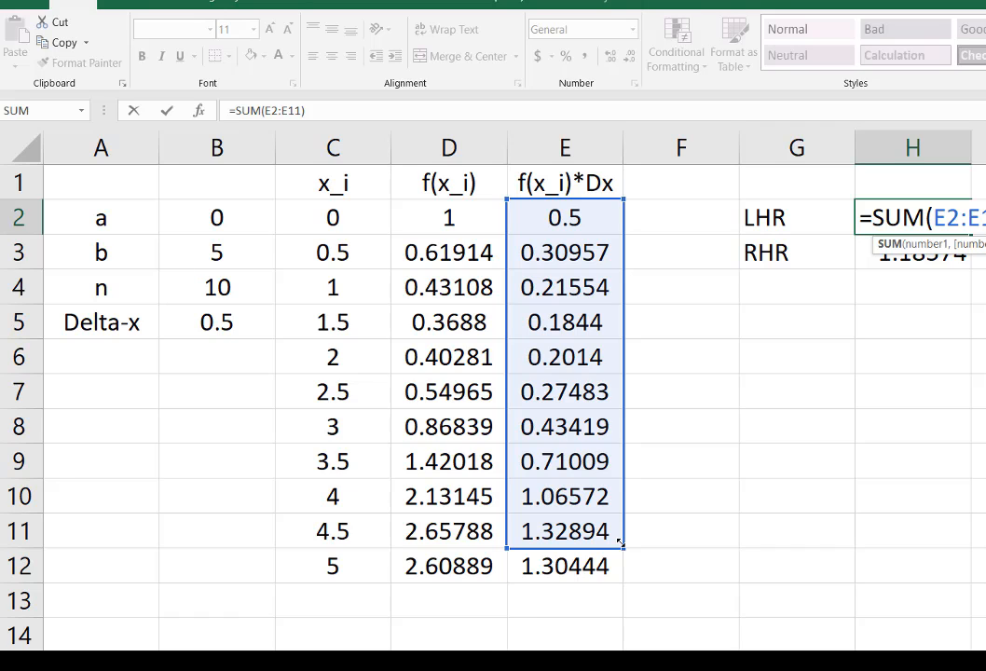
key("Return")
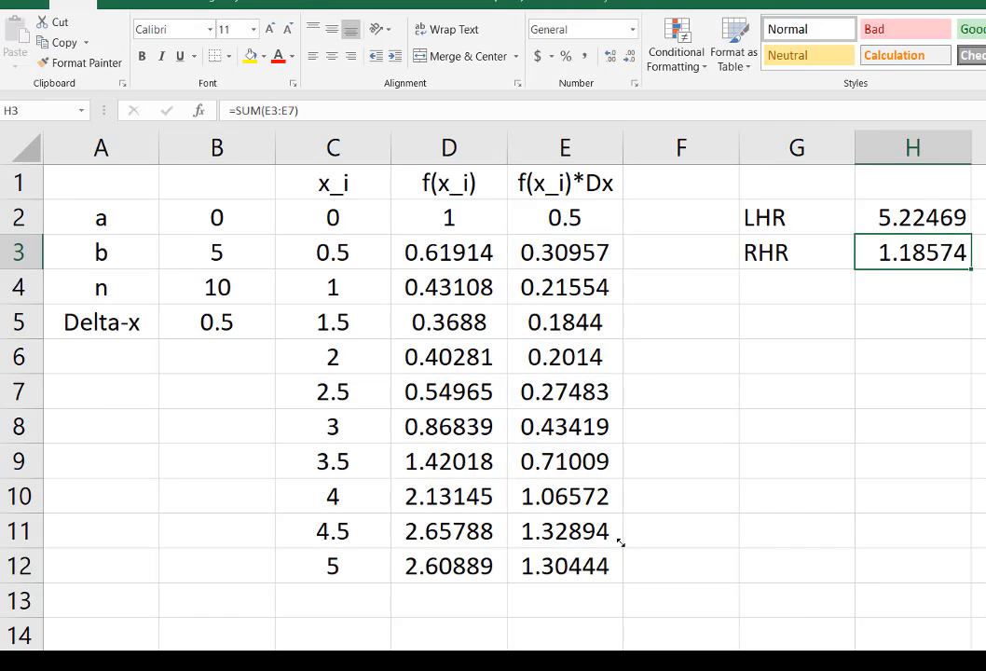
double_click(907, 249)
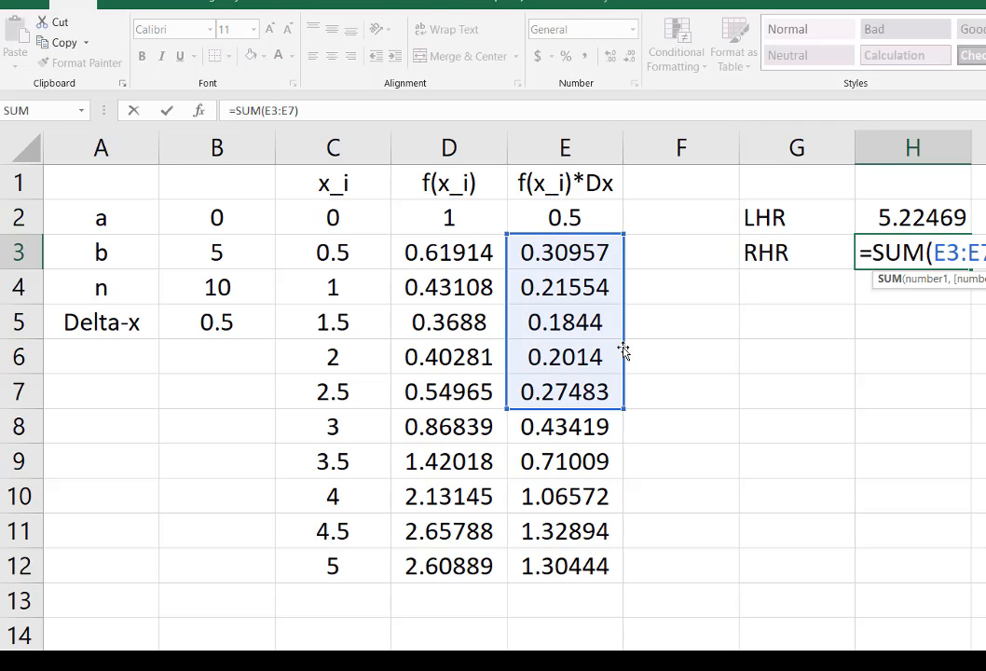
left_click_drag(623, 408, 619, 581)
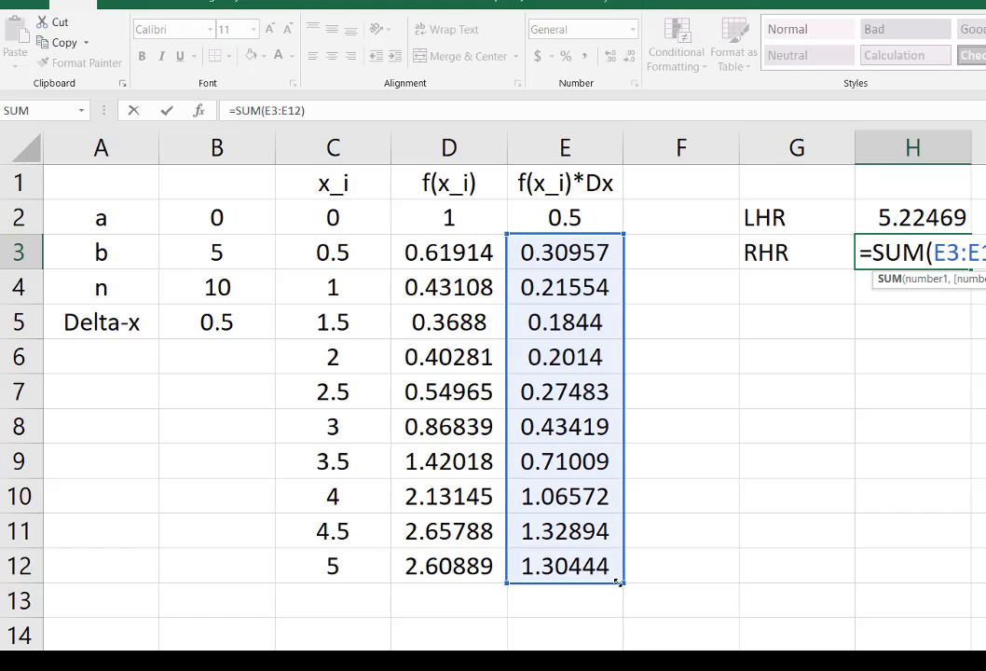
key("Return")
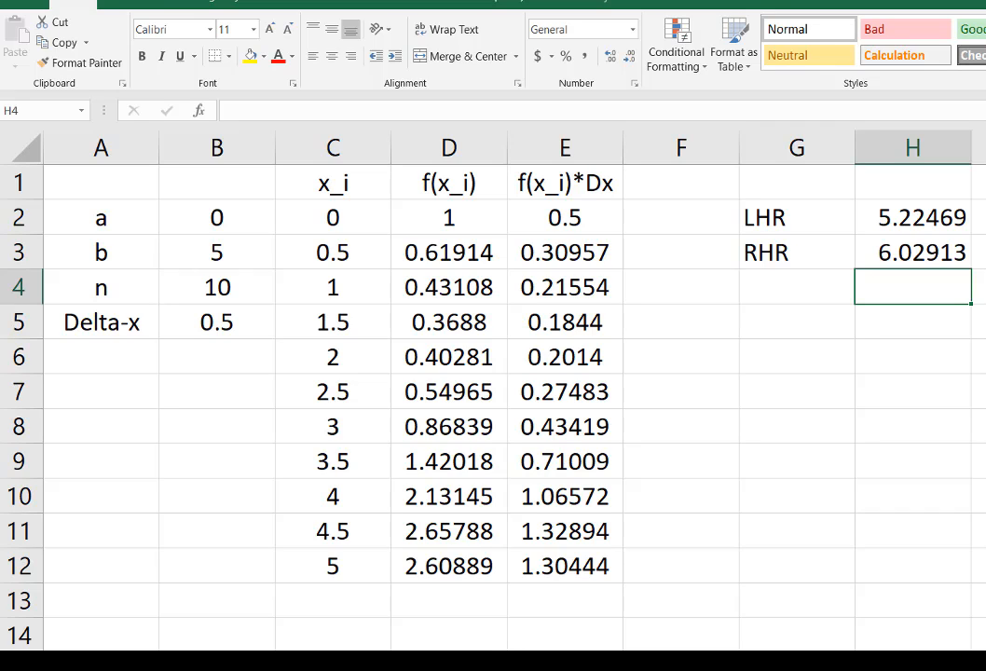
- Switch to WolframAlpha in the browser and change the query to "integrate e^(-sin(x)) on [0,5]" to evaluate it
left_click(449, 665)
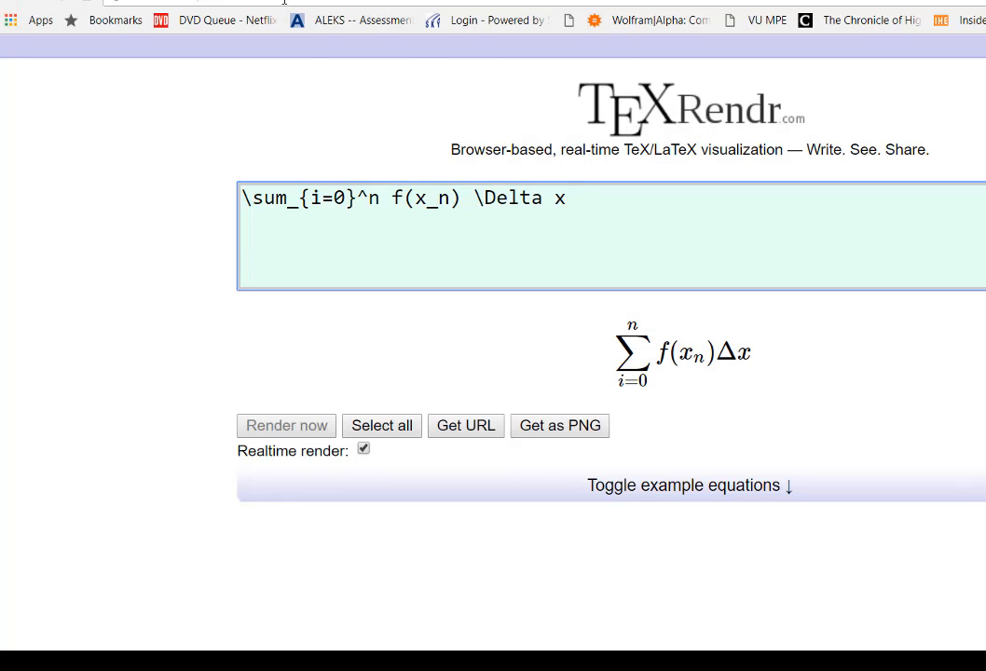
left_click(294, 2)
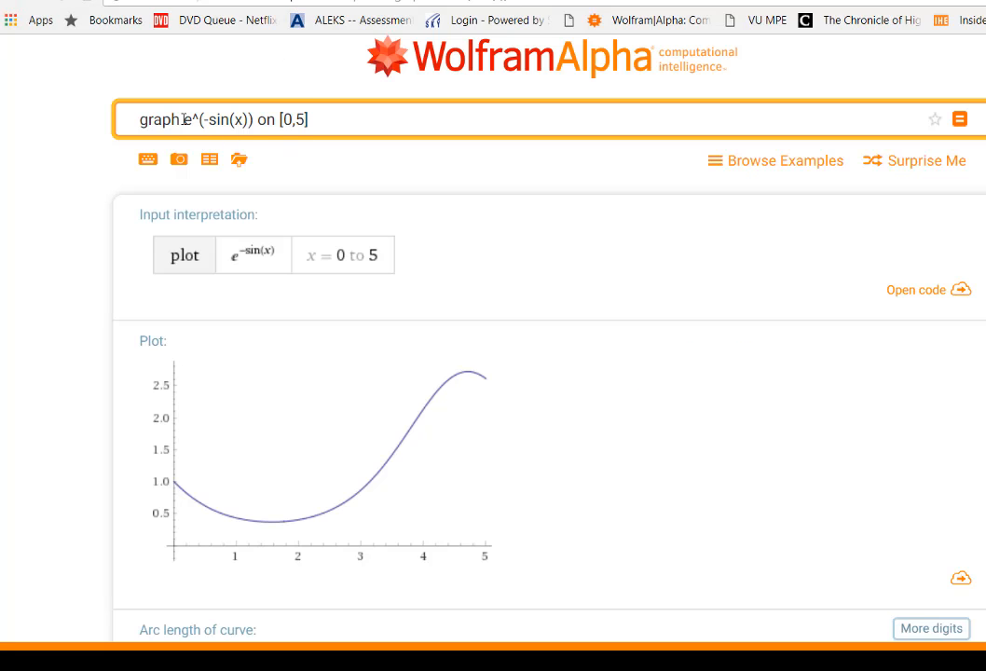
left_click_drag(184, 120, 66, 114)
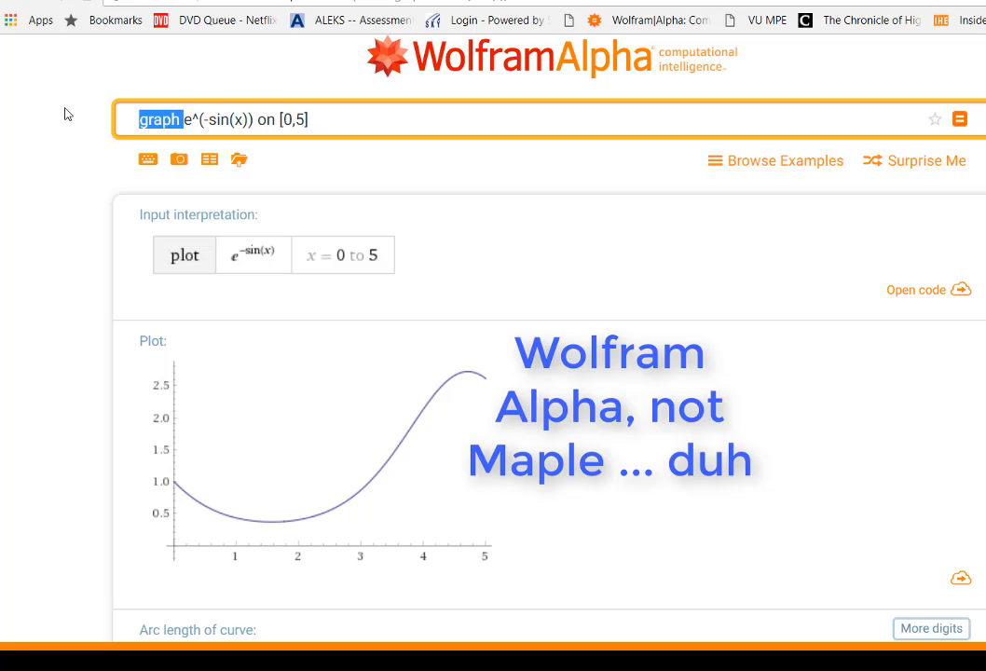
type("inte)")
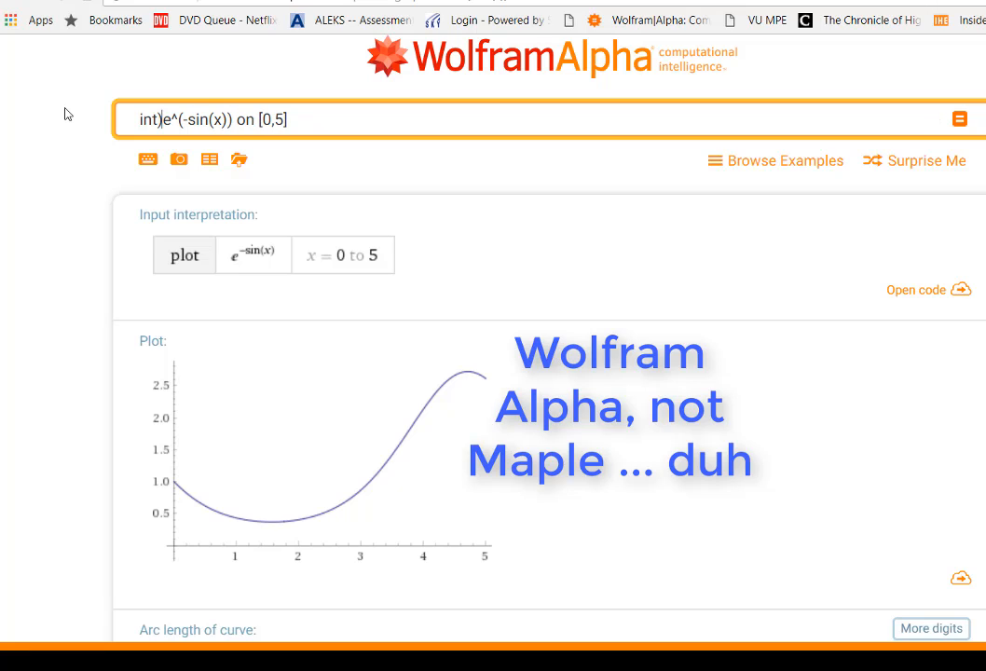
key("BackSpace")
type("egrate")
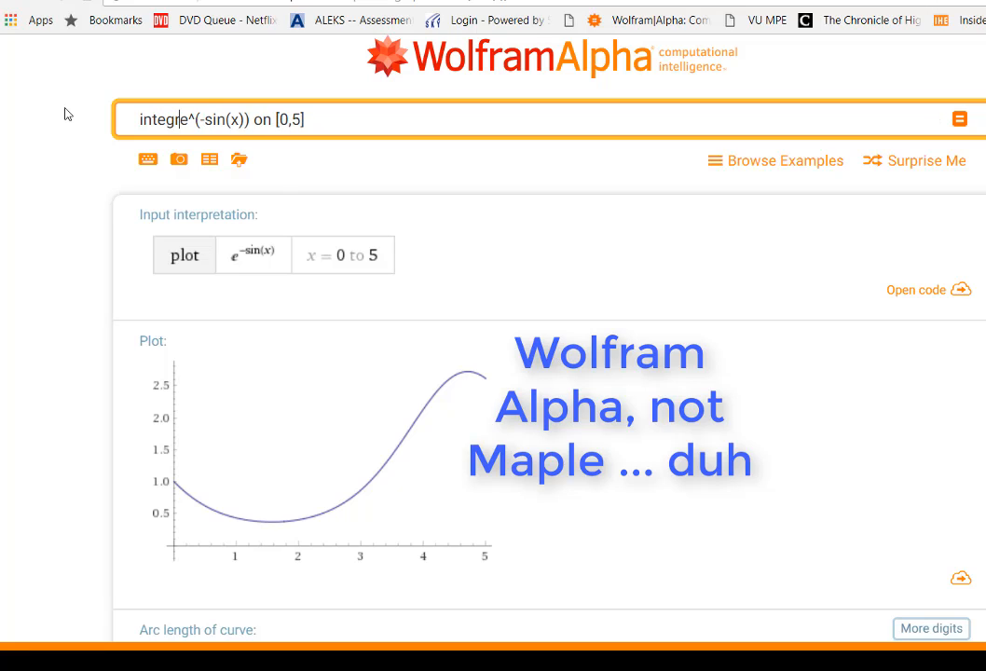
key("Return")
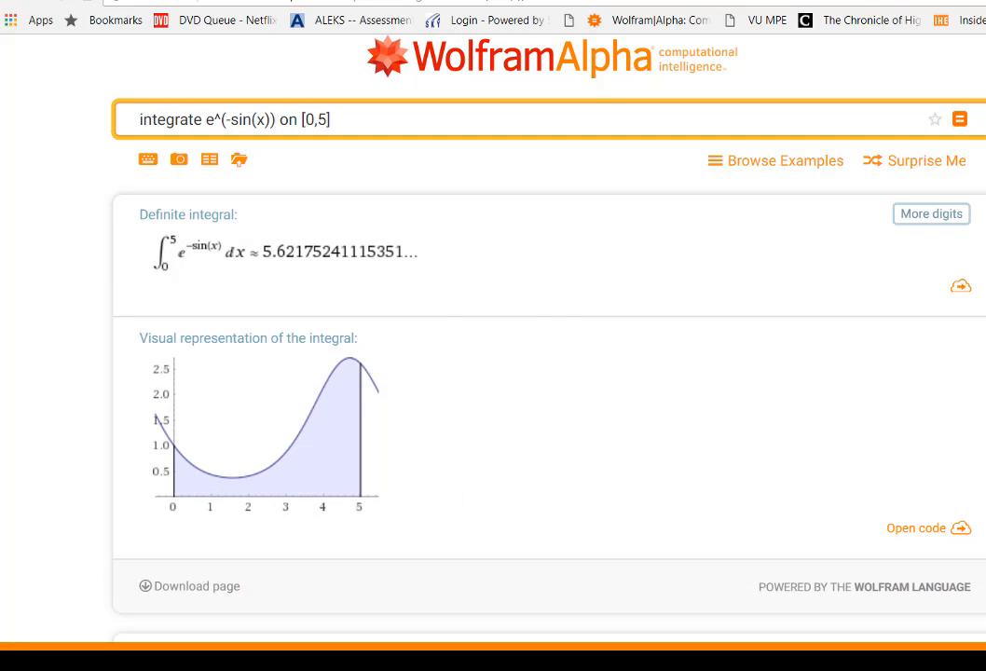
- Compare WolframAlpha's definite integral with the LHR and RHR sums for n = 10 in Excel, finishing in the workbook
key("alt+Tab")
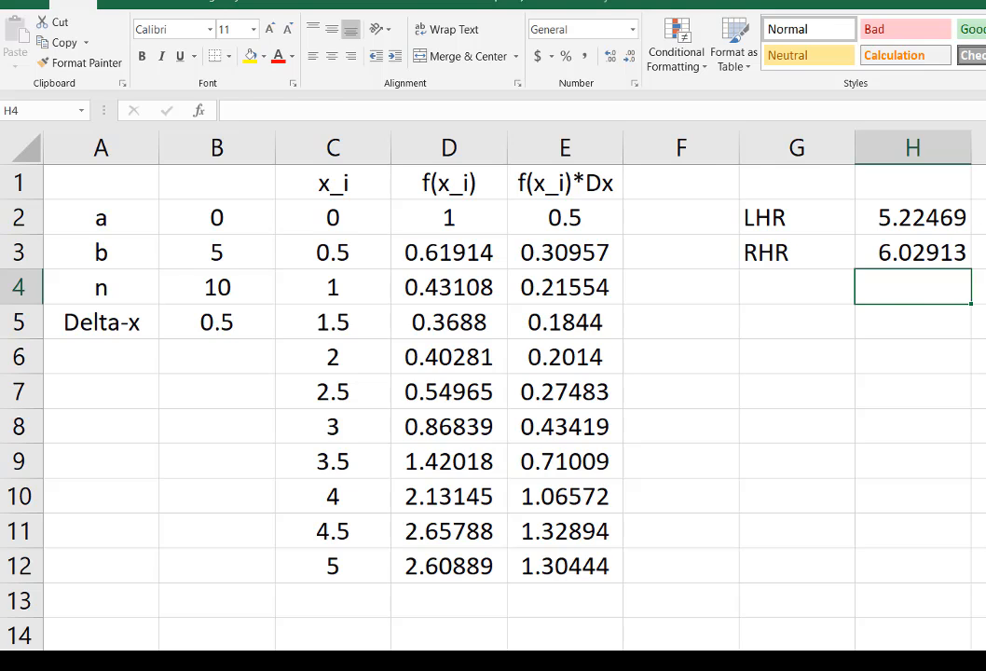
key("alt+Tab")
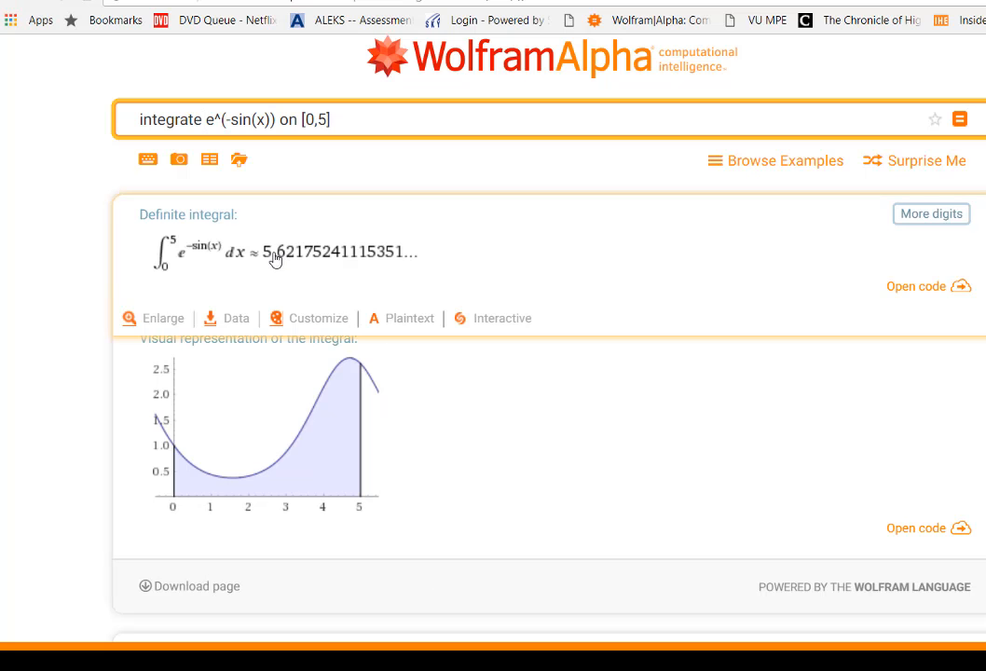
key("alt+Tab")
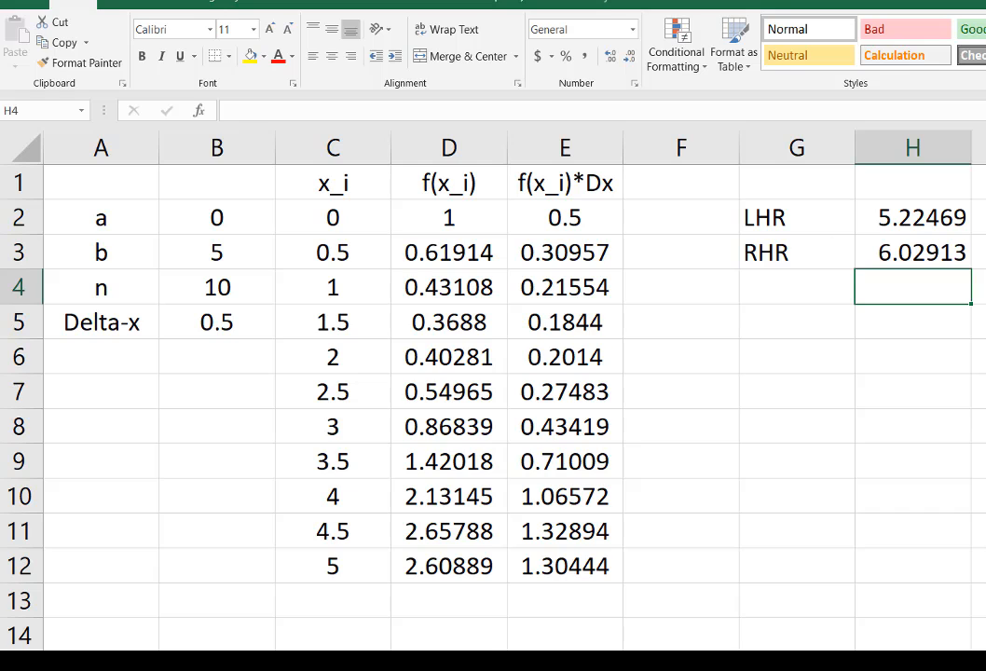
key("alt+Tab")
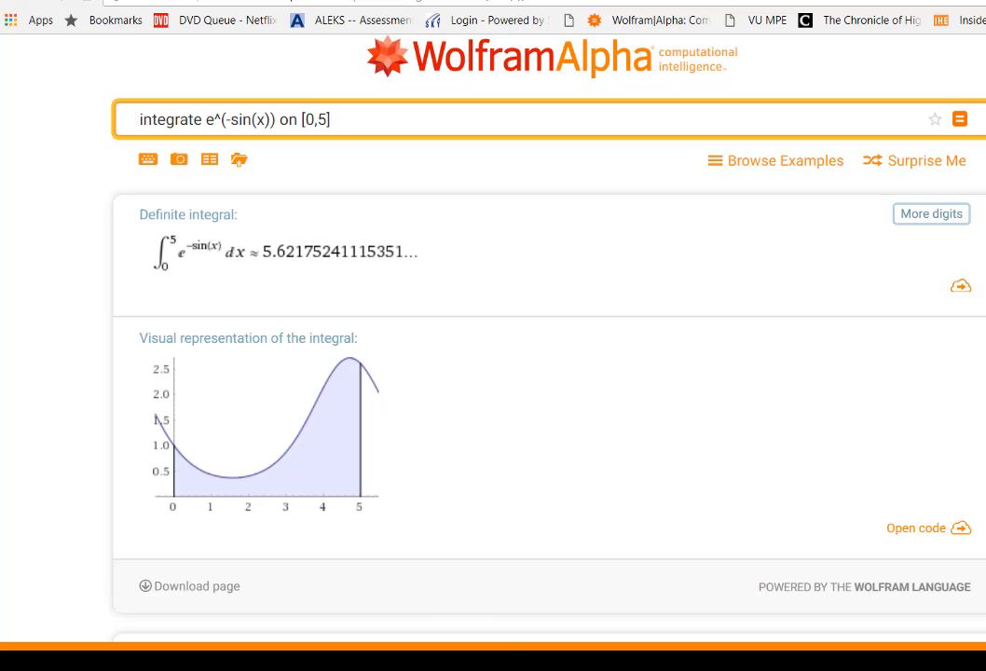
mouse_move(552, 661)
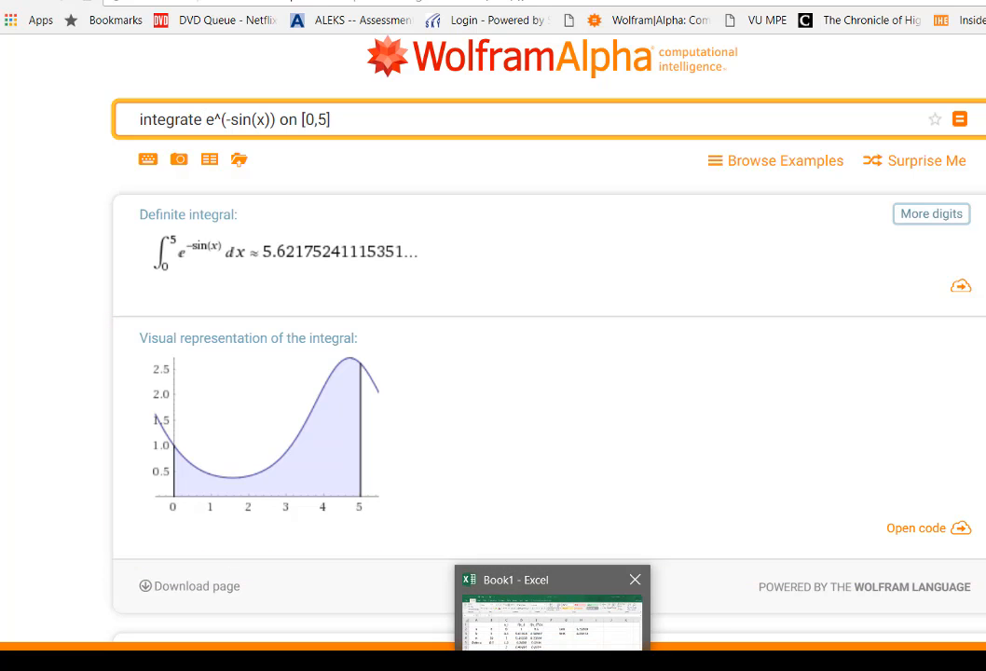
left_click(552, 661)
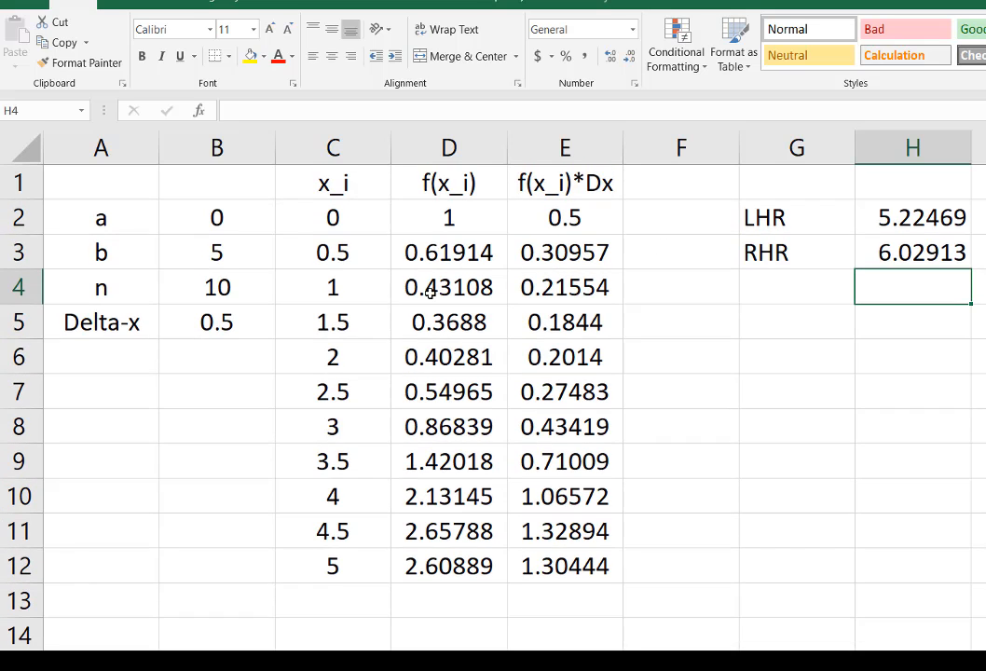
- Set n to 50 in cell B4 and fill the x_i, f(x_i) and f(x_i)*Dx formulas from row 12 down through row 52
left_click(224, 287)
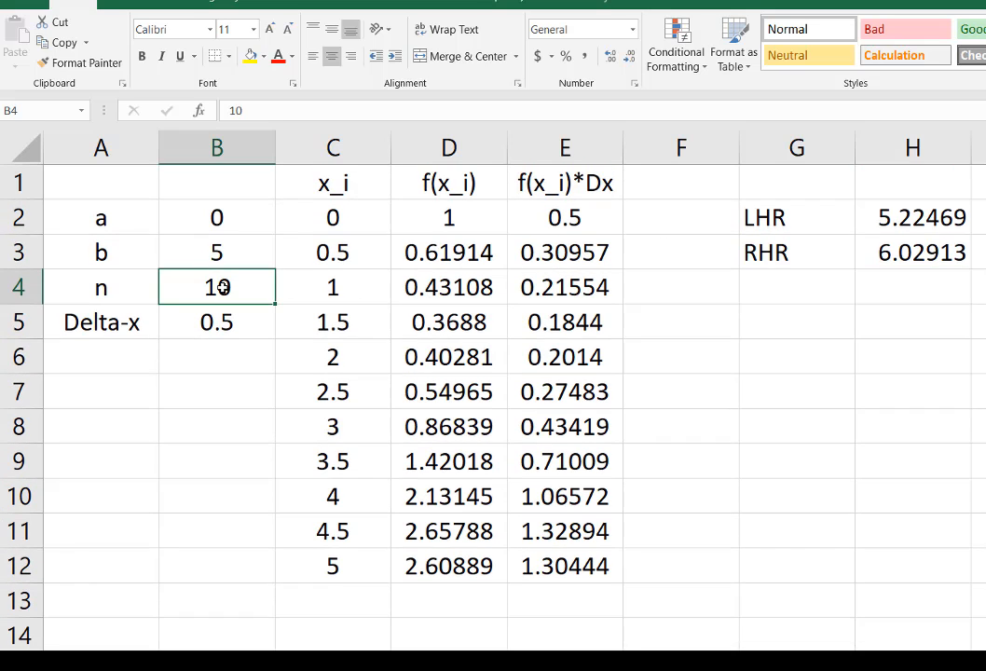
type("50")
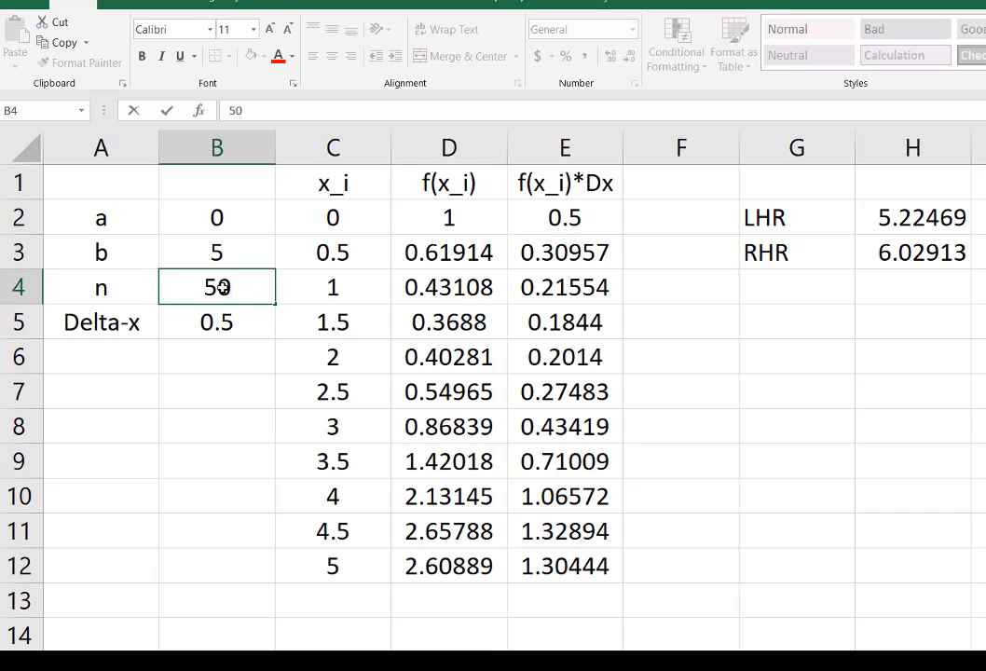
key("Return")
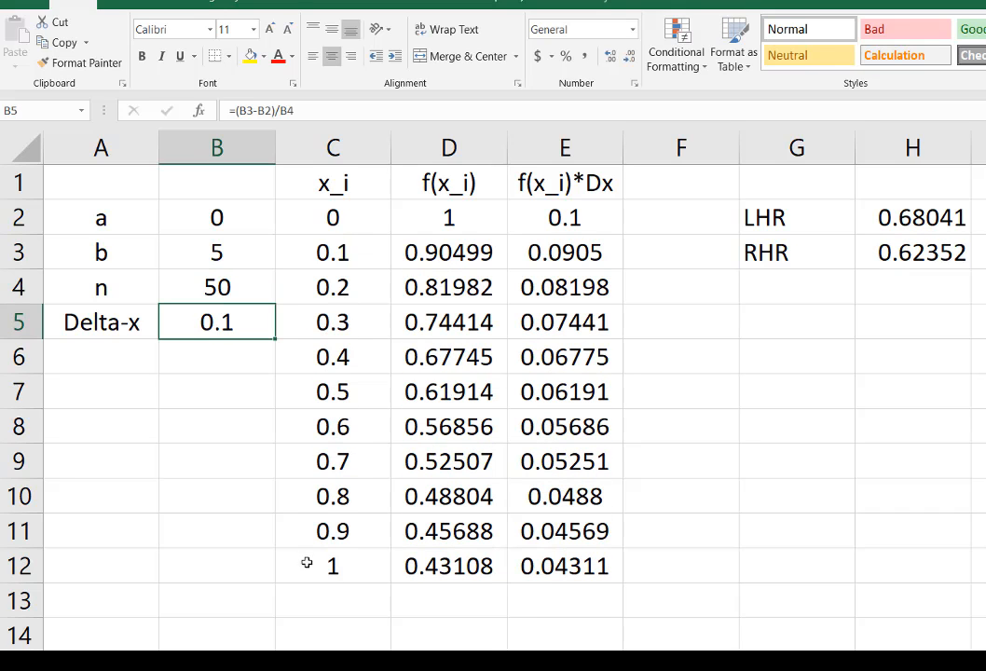
left_click_drag(310, 559, 627, 644)
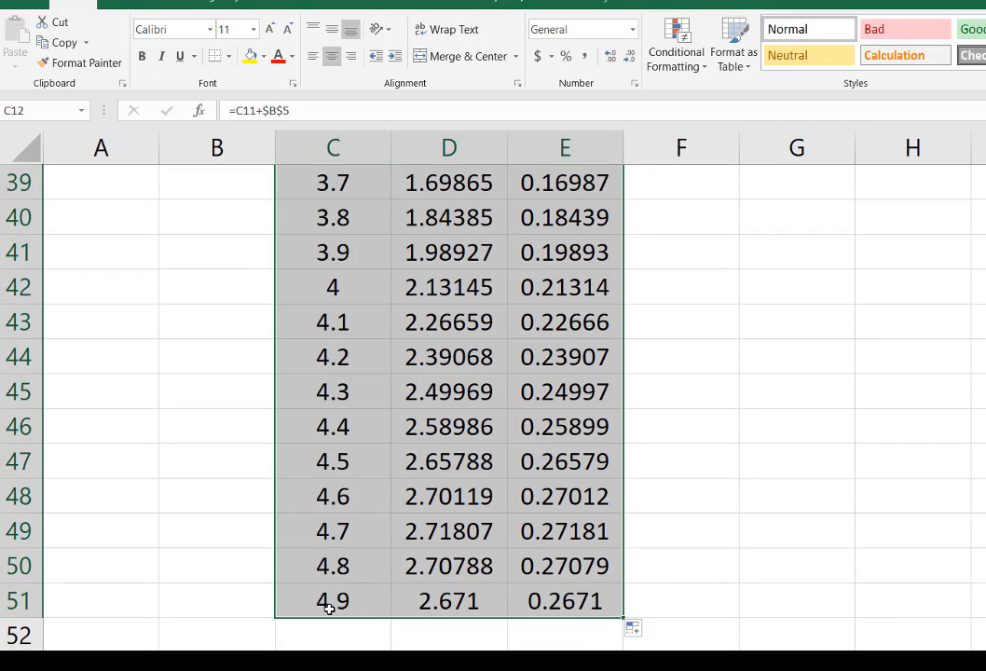
left_click_drag(328, 603, 631, 638)
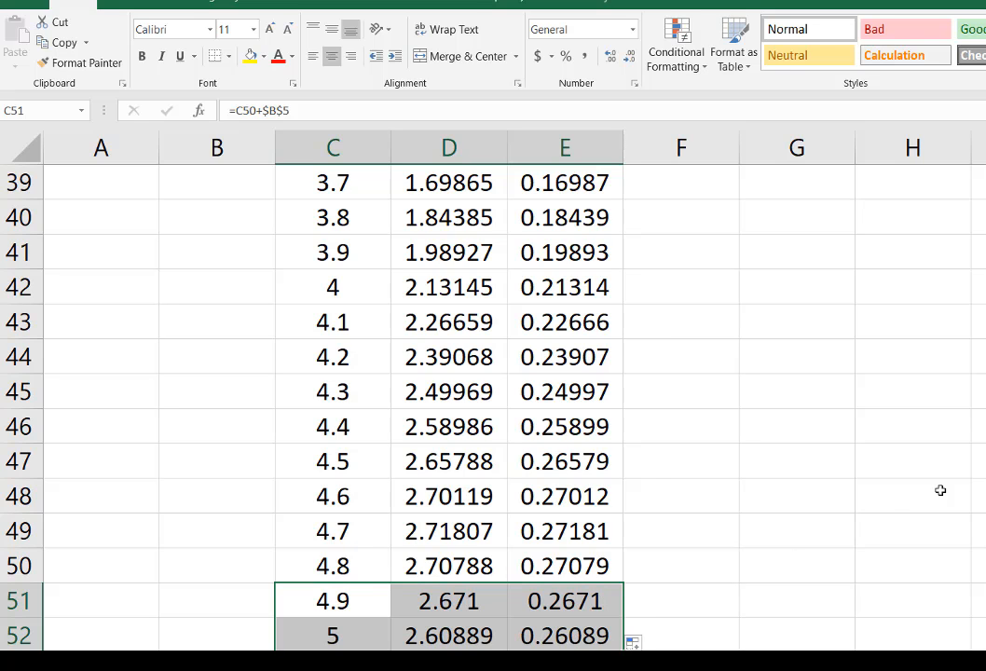
- Extend the LHR formula in H2 to =SUM(E2:E51)
left_click(959, 491)
scroll(960, 491, "up", 13)
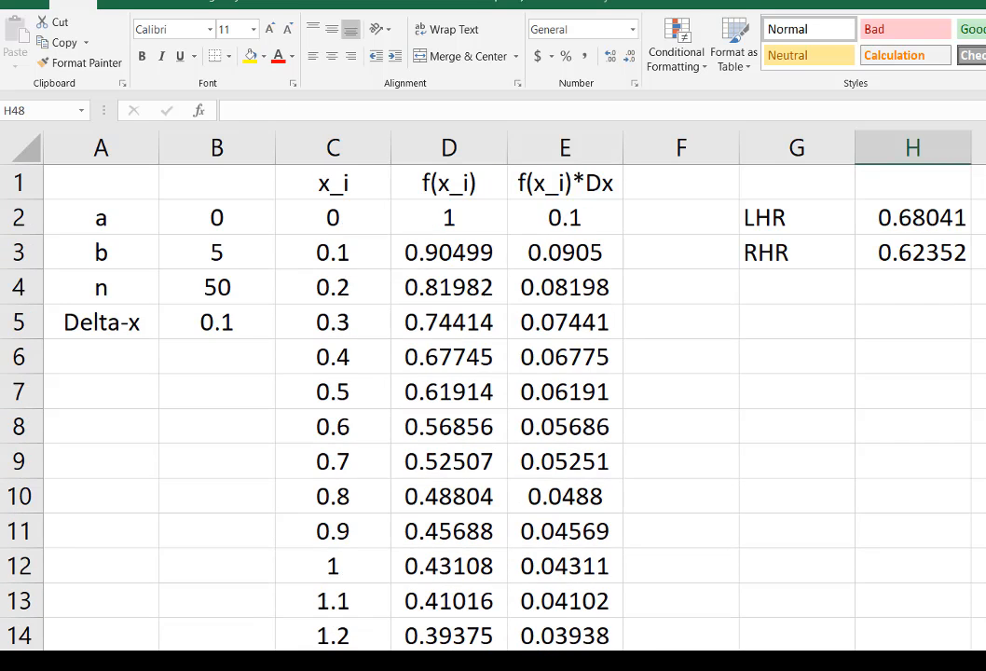
left_click(936, 205)
double_click(935, 205)
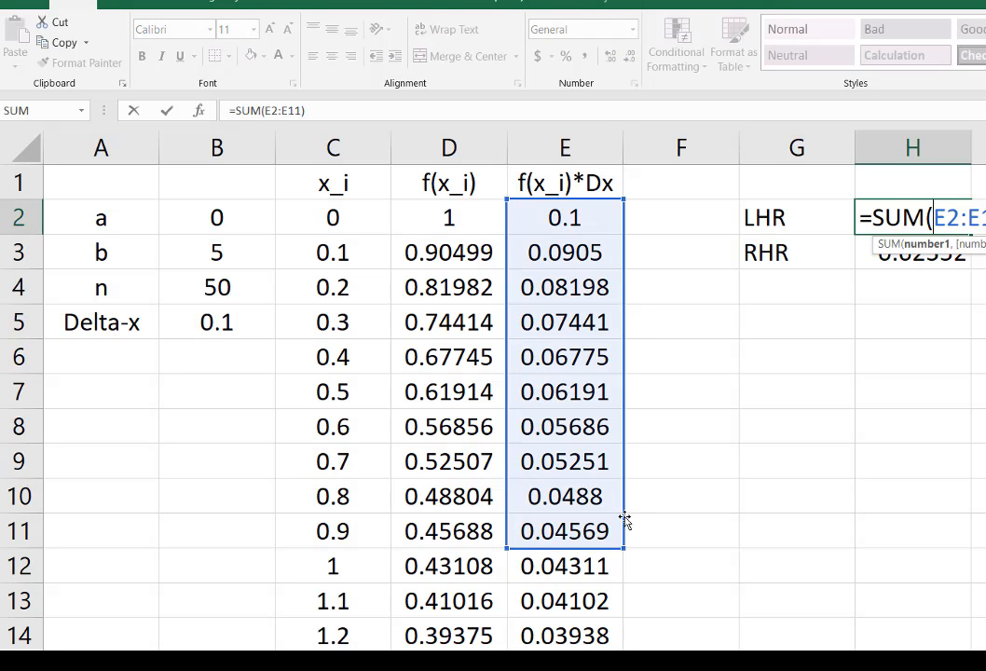
left_click_drag(627, 546, 604, 265)
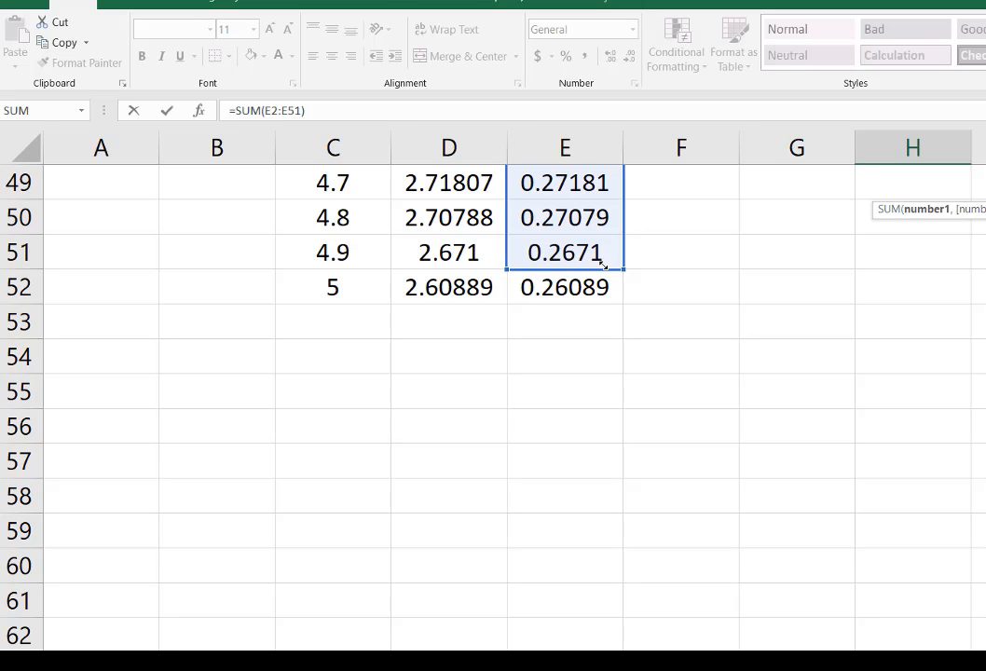
key("Escape")
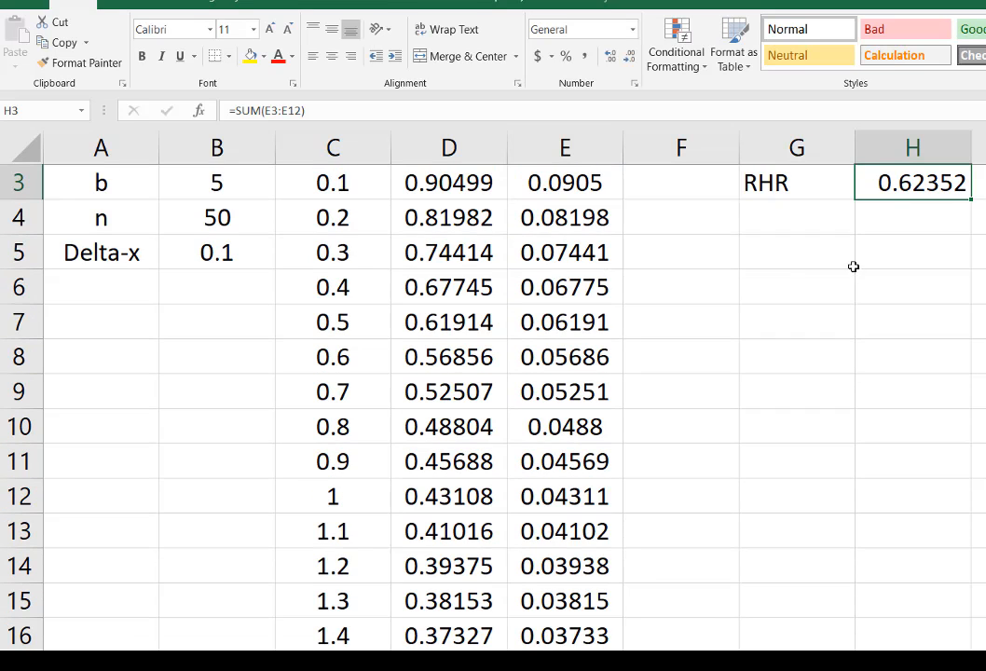
- Extend the RHR formula in H3 to =SUM(E3:E52)
double_click(920, 182)
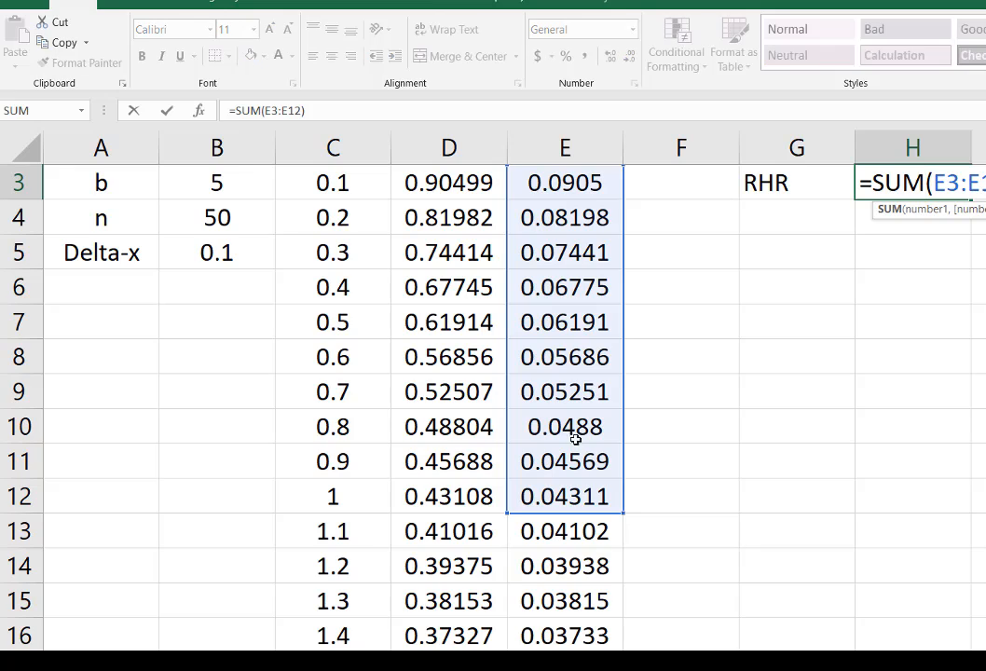
left_click_drag(621, 513, 618, 577)
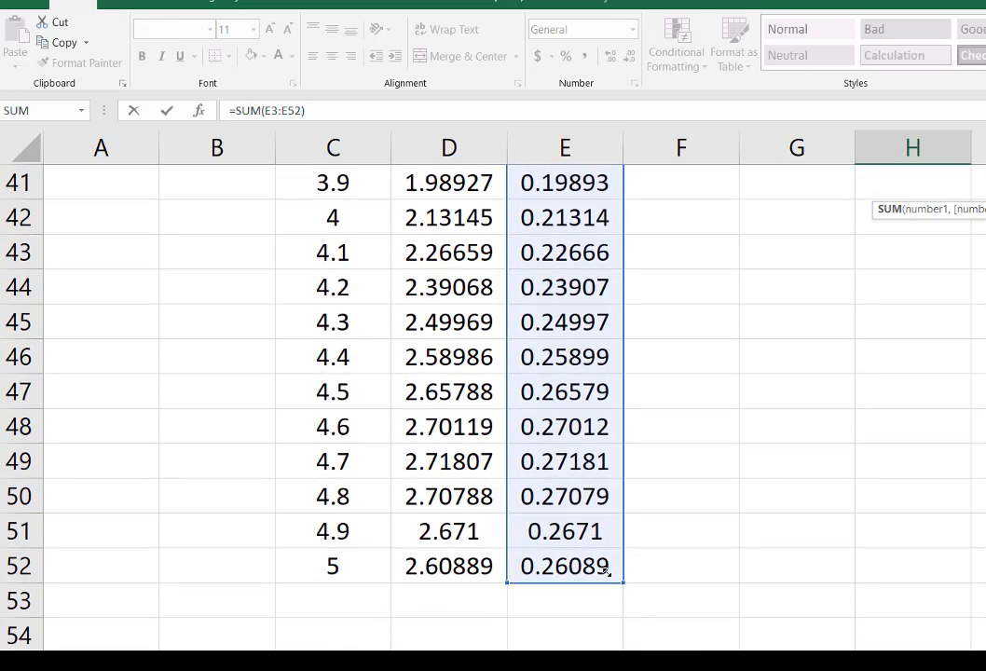
key("Return")
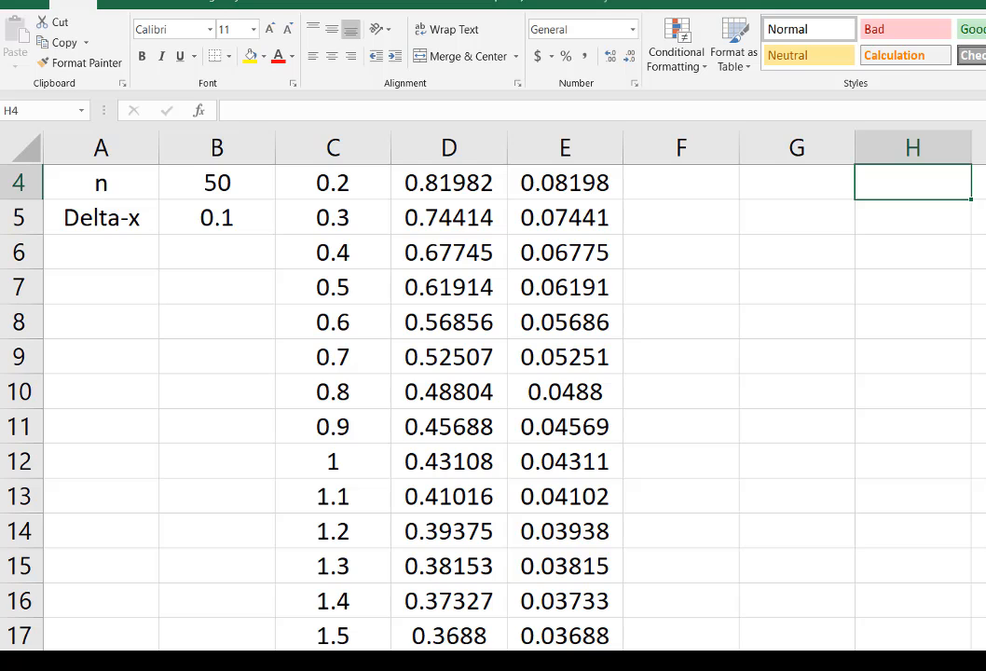
- Compare the LHR and RHR sums for n = 50 with WolframAlpha's integral in the browser, and return to Excel
scroll(493, 401, "up", 1)
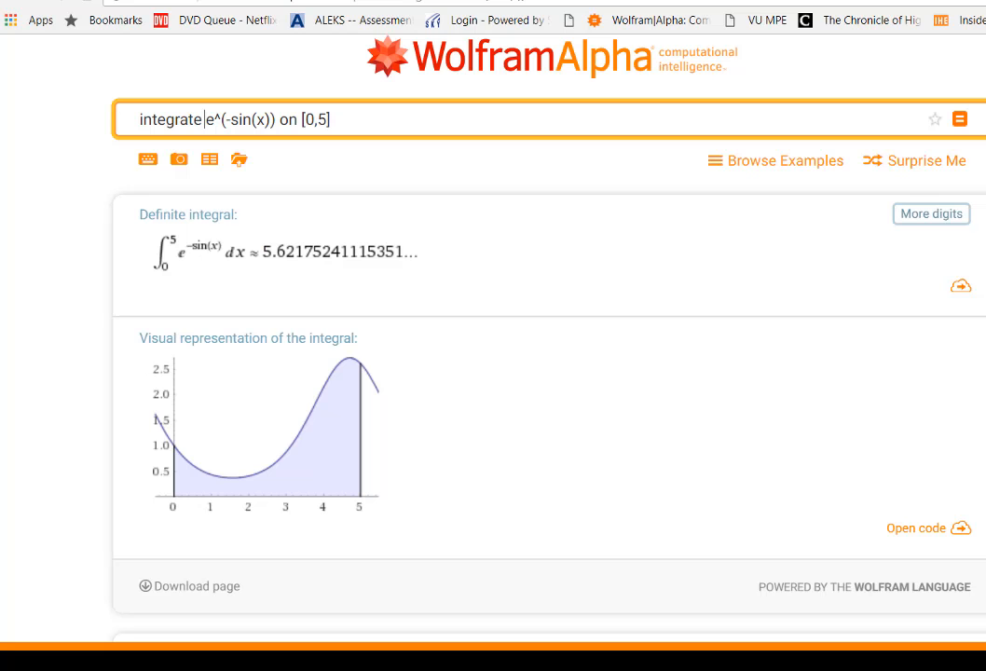
left_click(464, 660)
key("alt+Tab")
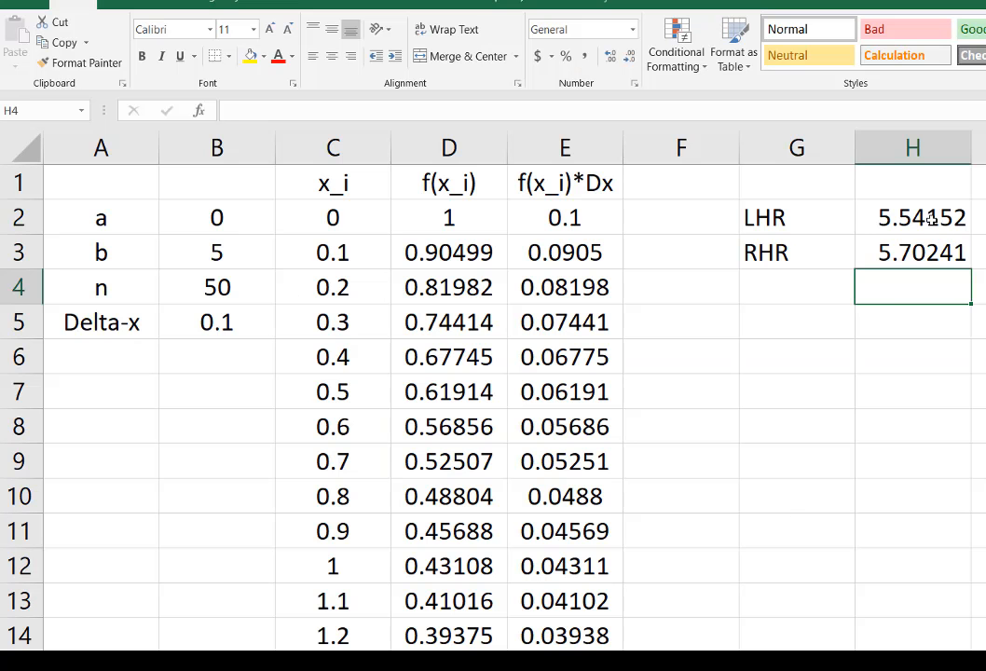